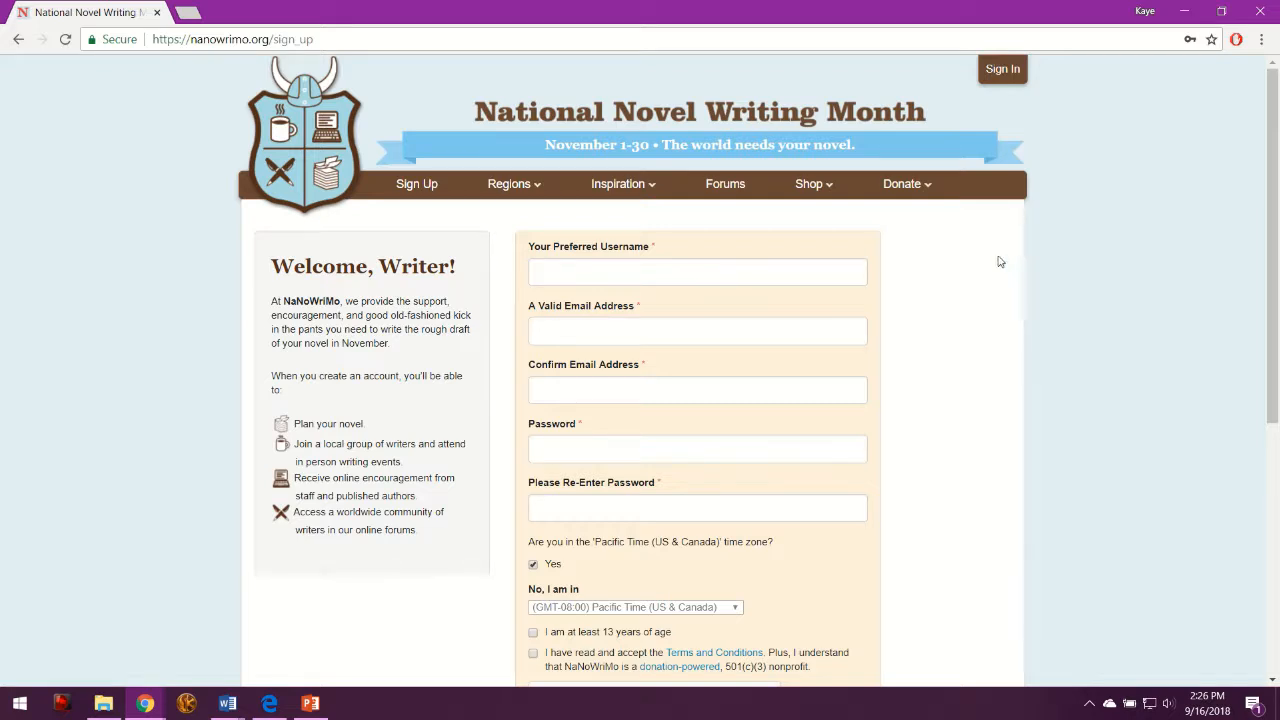
Sign in to the existing NaNoWriMo account with the saved credentials and the Remember me option enabled.
{"action": "left_click", "coordinate": [666, 271]}
{"action": "left_click", "coordinate": [922, 324]}
{"action": "left_click", "coordinate": [1003, 70]}
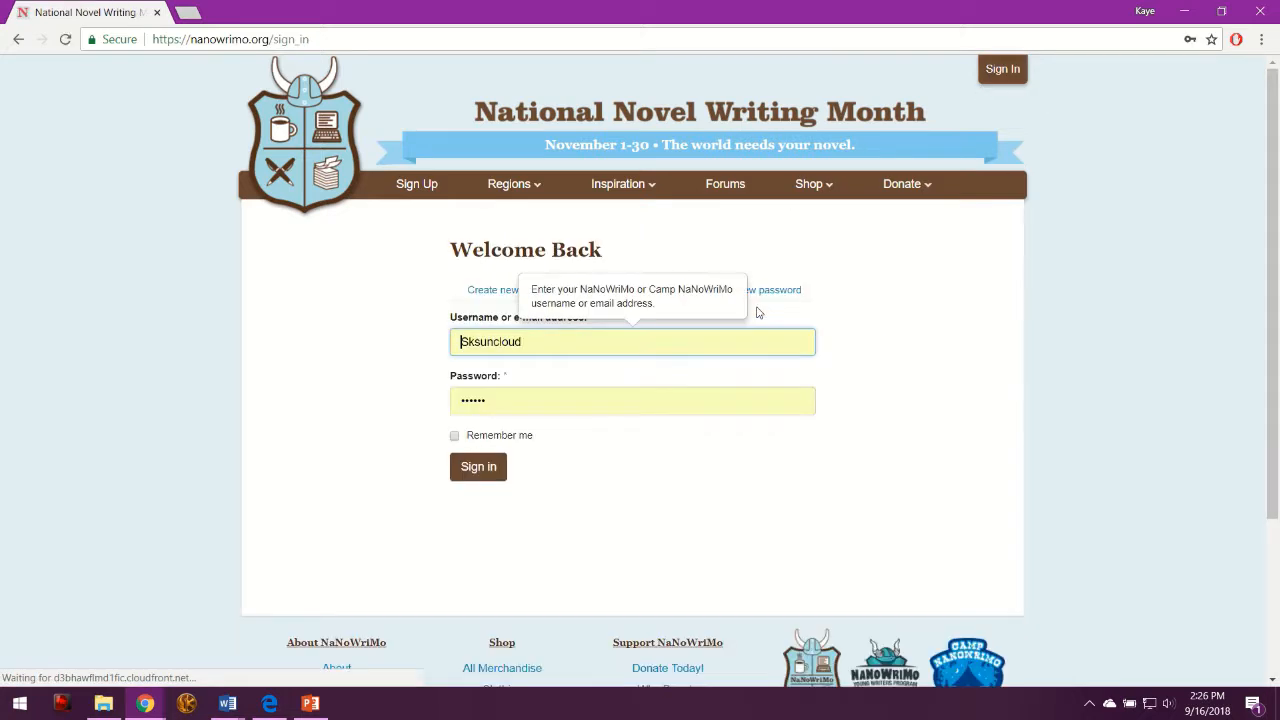
{"action": "left_click", "coordinate": [455, 436]}
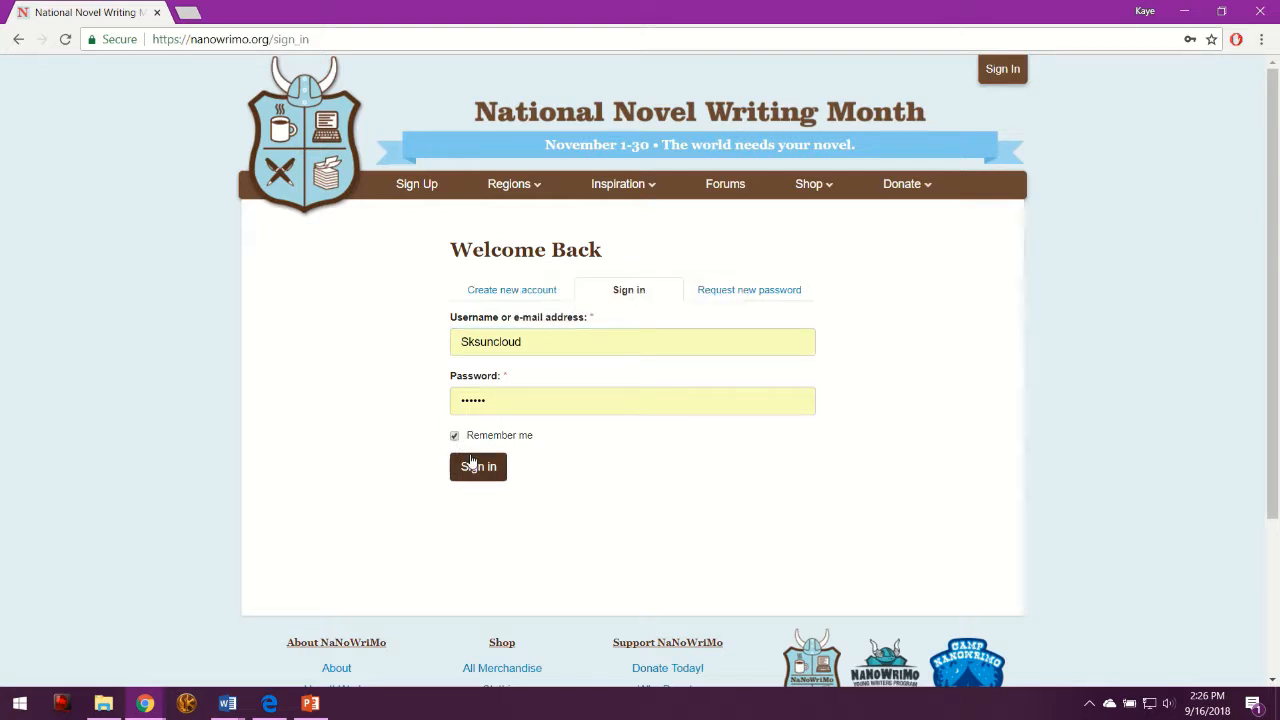
{"action": "left_click", "coordinate": [478, 467]}
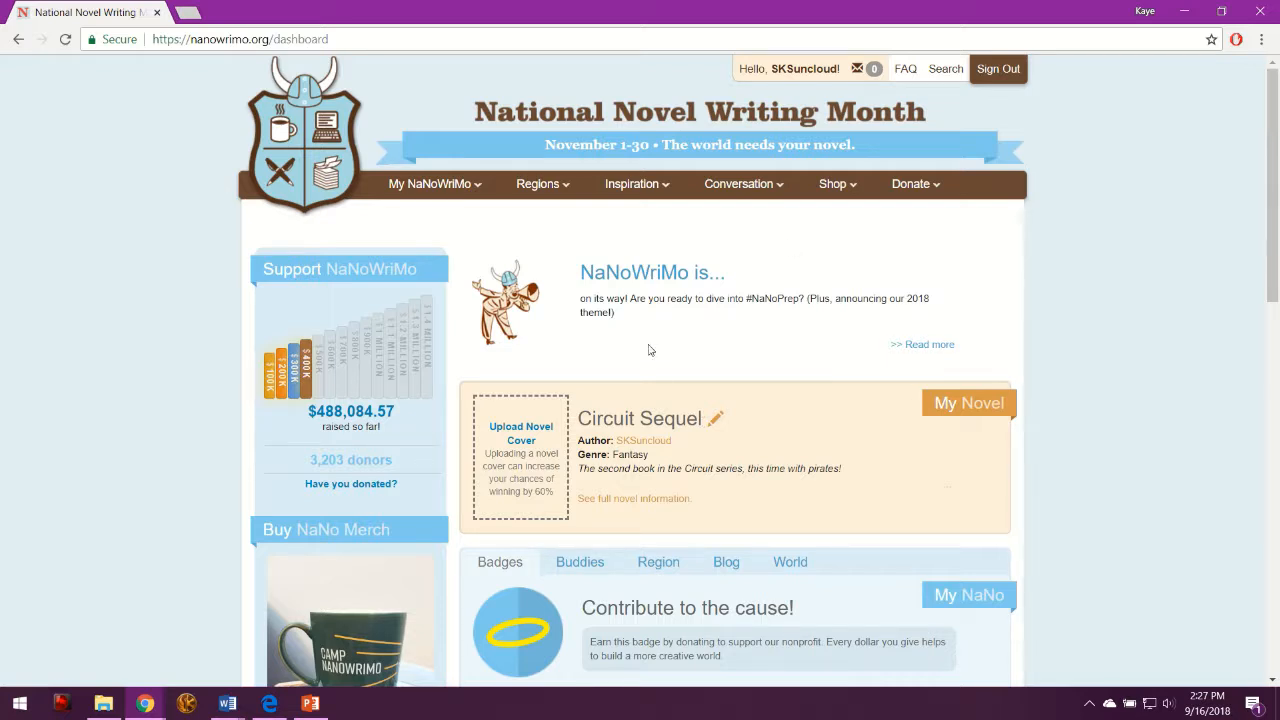
Review the dashboard's My Novel section and the descriptions of the participation and writing badges.
{"action": "scroll", "coordinate": [474, 430], "scroll_direction": "down", "scroll_amount": 3}
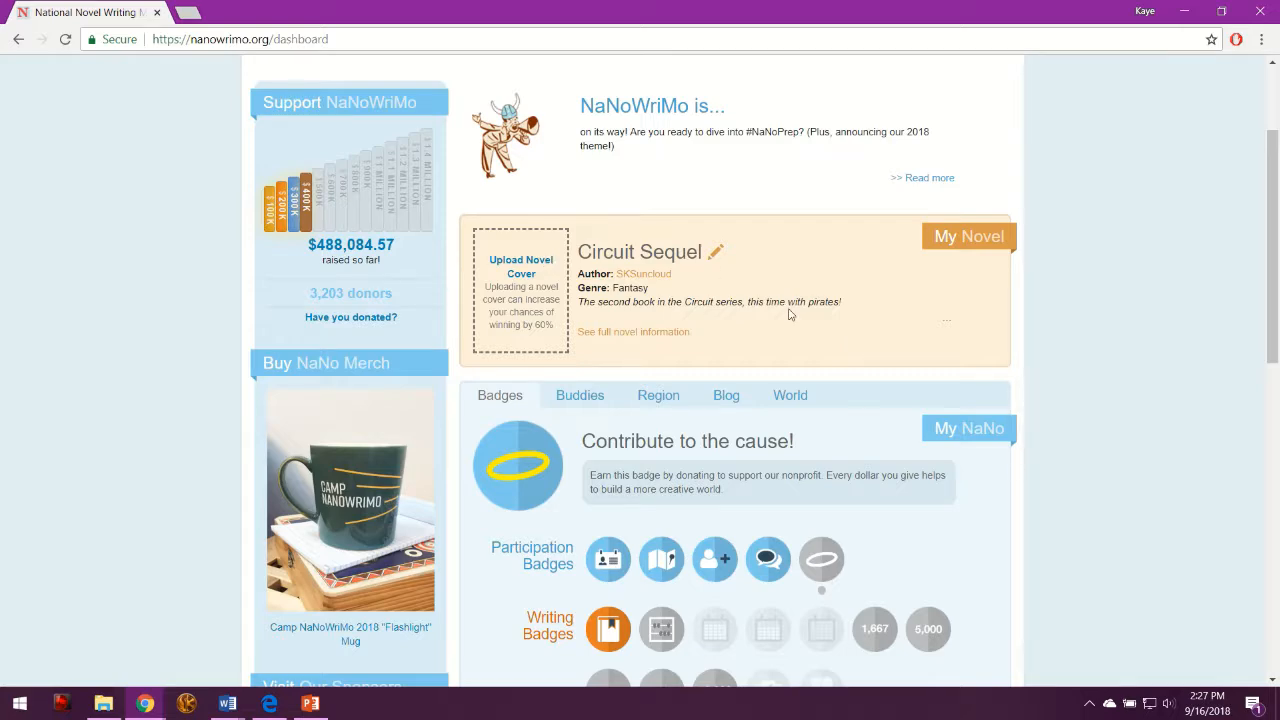
{"action": "scroll", "coordinate": [789, 314], "scroll_direction": "down", "scroll_amount": 3}
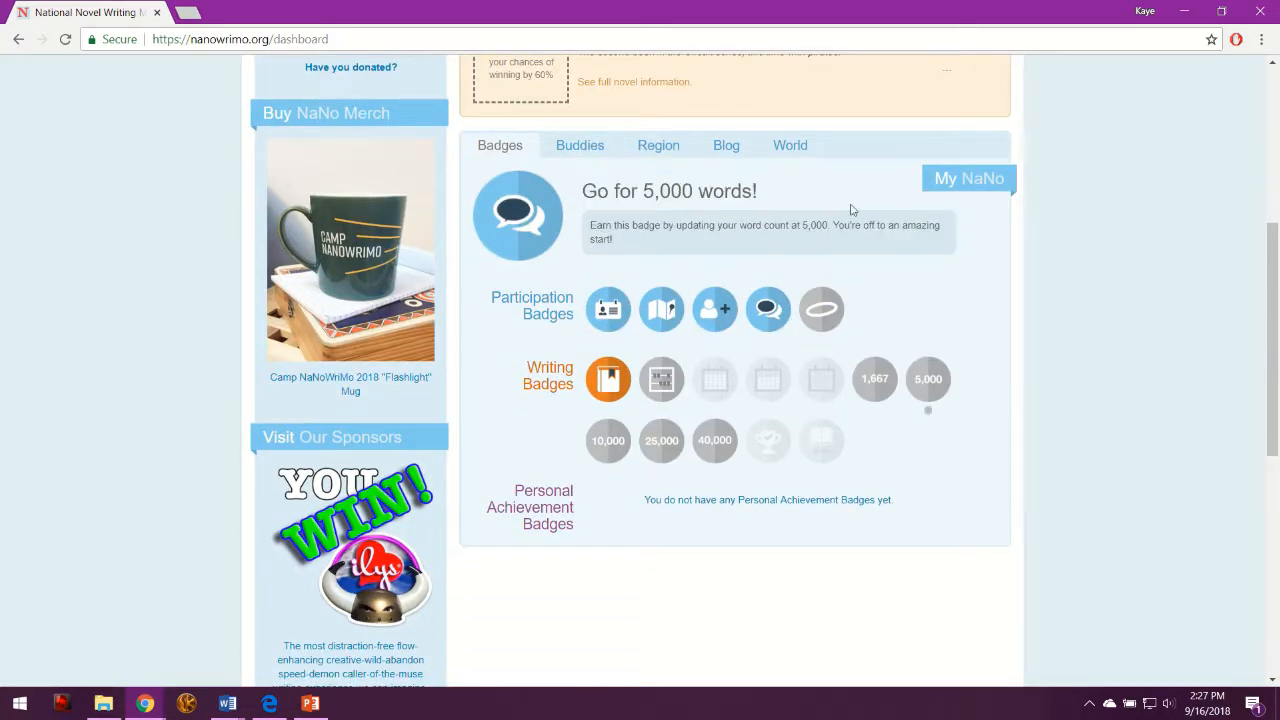
{"action": "mouse_move", "coordinate": [595, 315]}
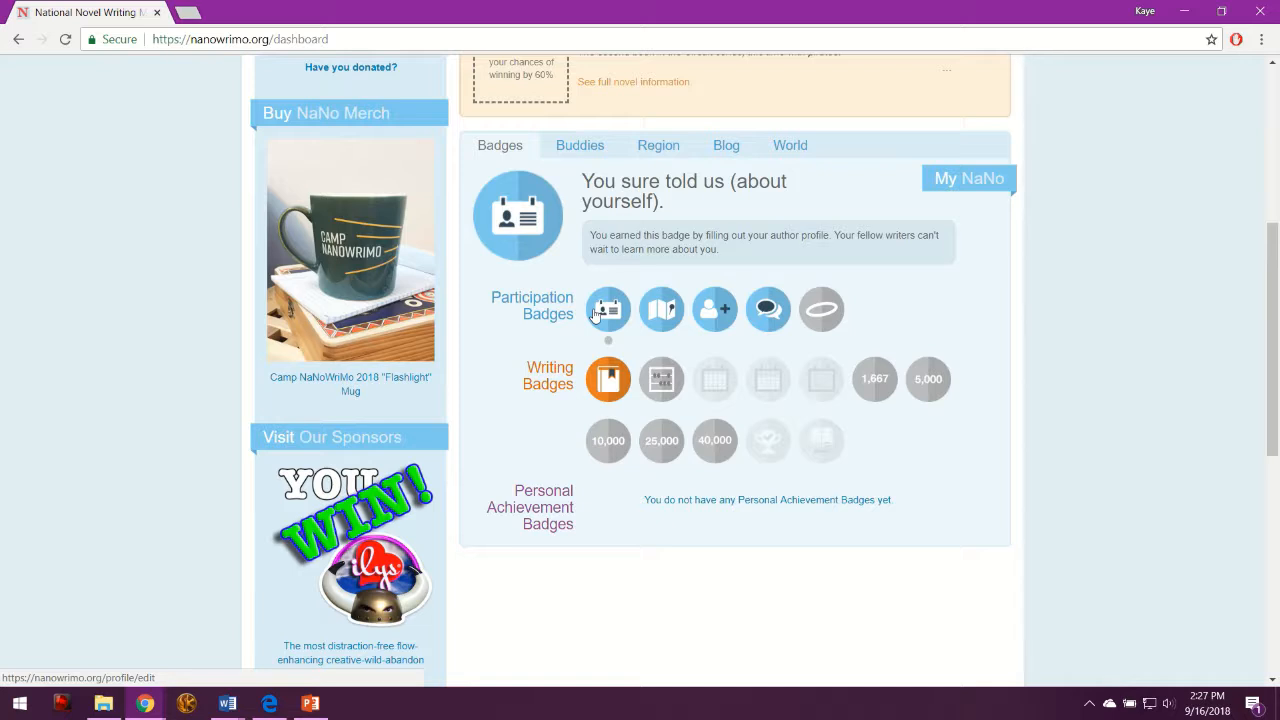
{"action": "mouse_move", "coordinate": [661, 318]}
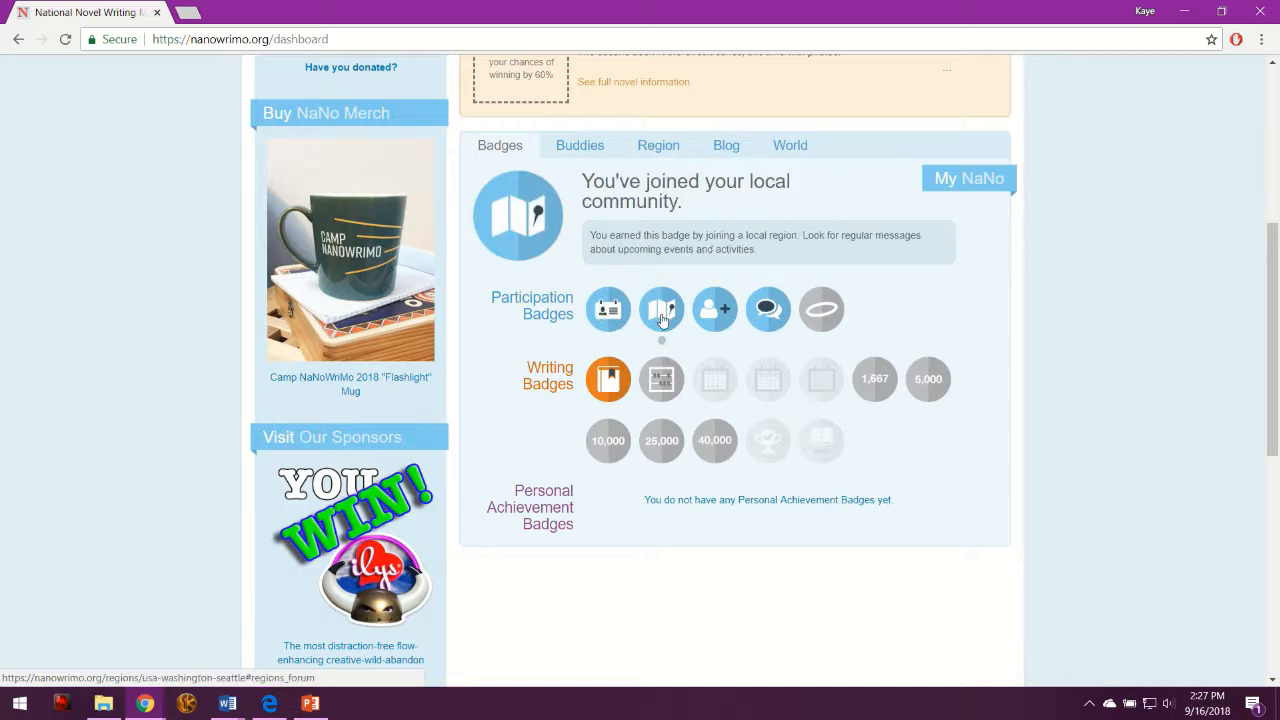
{"action": "mouse_move", "coordinate": [726, 318]}
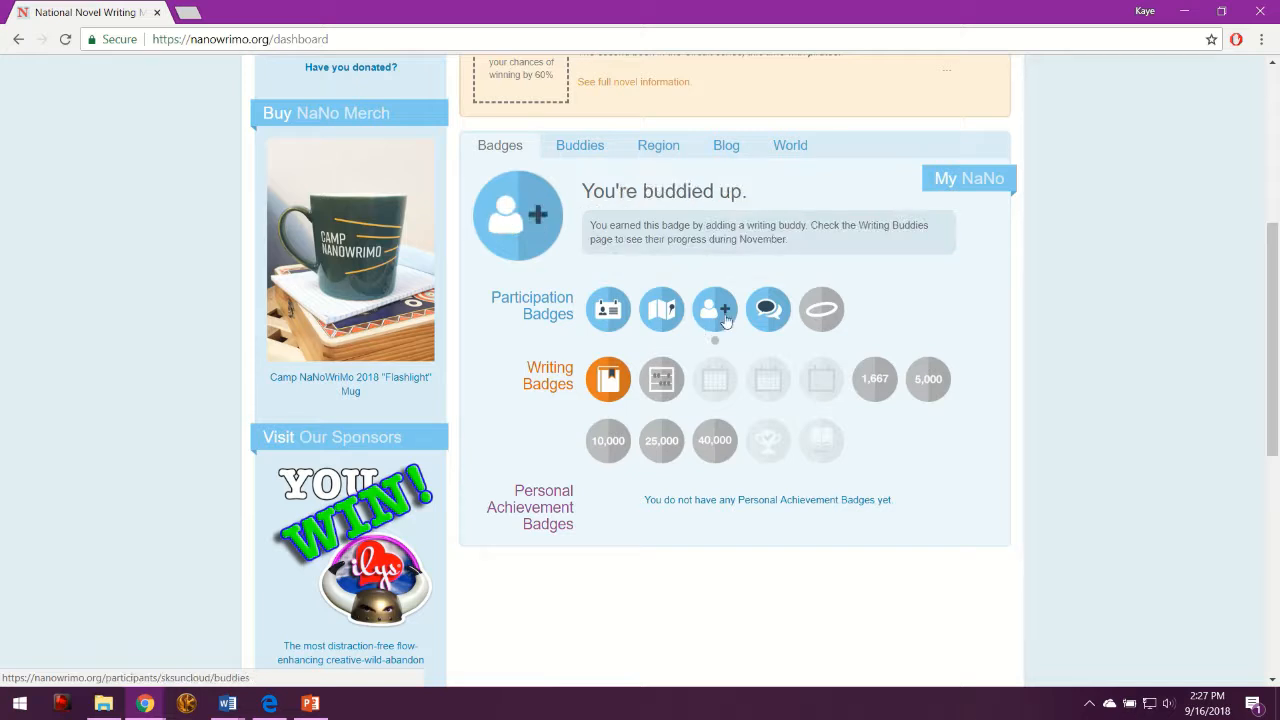
{"action": "mouse_move", "coordinate": [770, 314]}
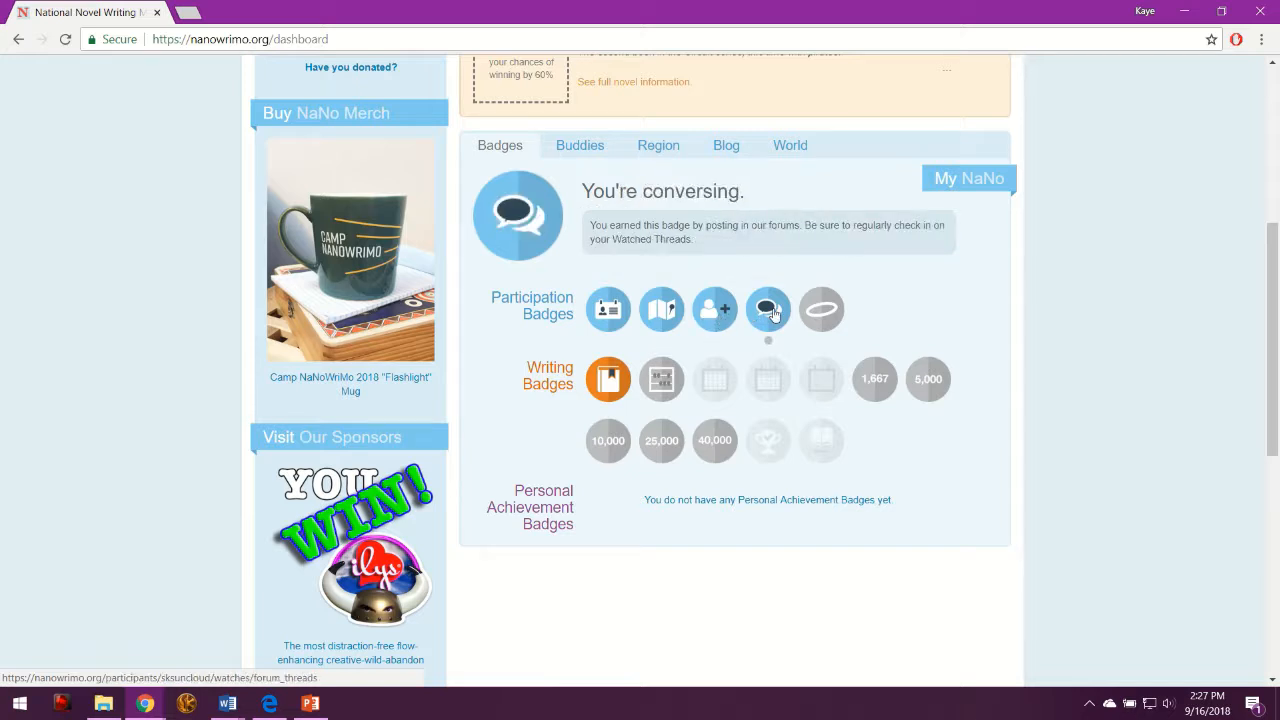
{"action": "mouse_move", "coordinate": [890, 378]}
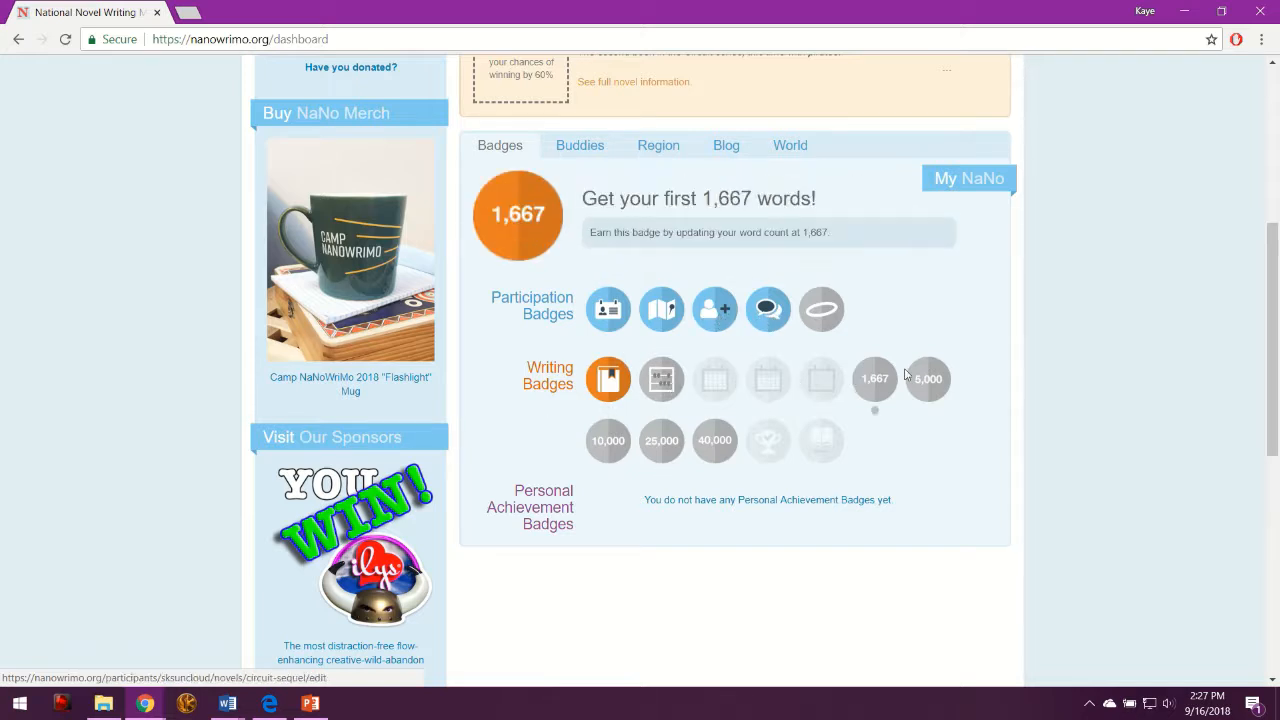
{"action": "mouse_move", "coordinate": [821, 440]}
{"action": "scroll", "coordinate": [771, 496], "scroll_direction": "down", "scroll_amount": 1}
{"action": "scroll", "coordinate": [771, 496], "scroll_direction": "down", "scroll_amount": 4}
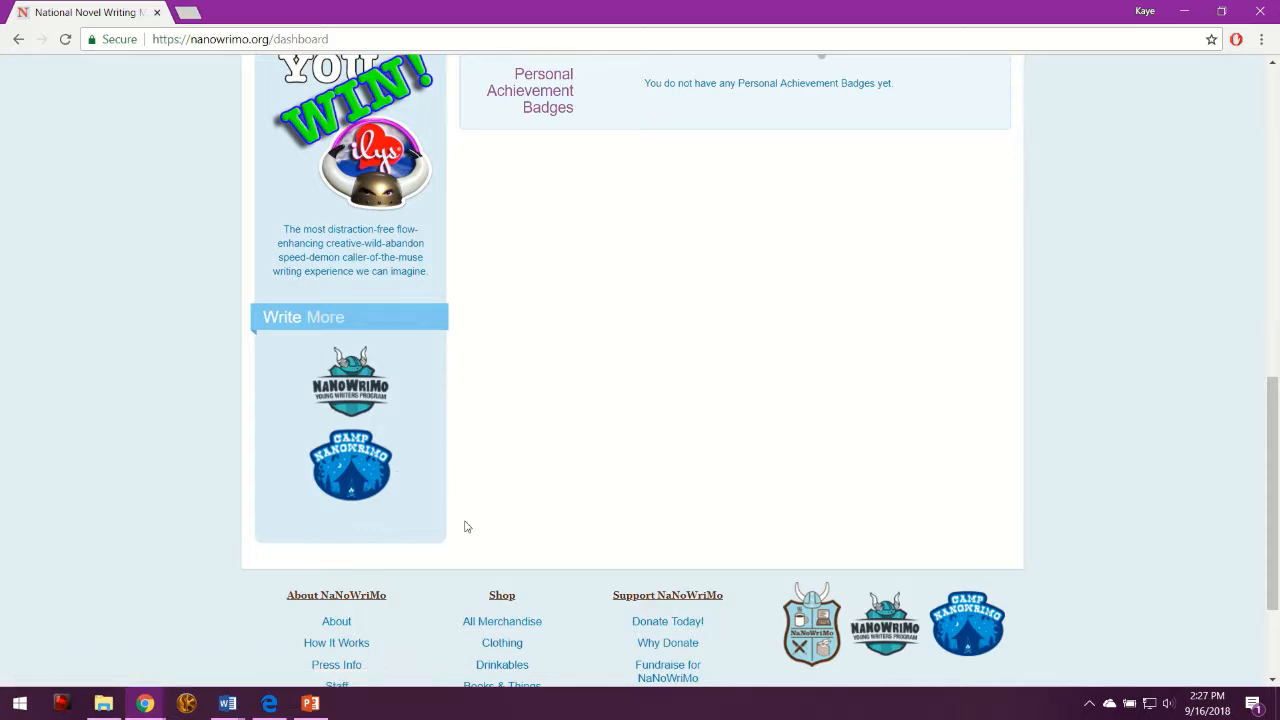
{"action": "scroll", "coordinate": [466, 525], "scroll_direction": "up", "scroll_amount": 7}
{"action": "scroll", "coordinate": [463, 524], "scroll_direction": "up", "scroll_amount": 2}
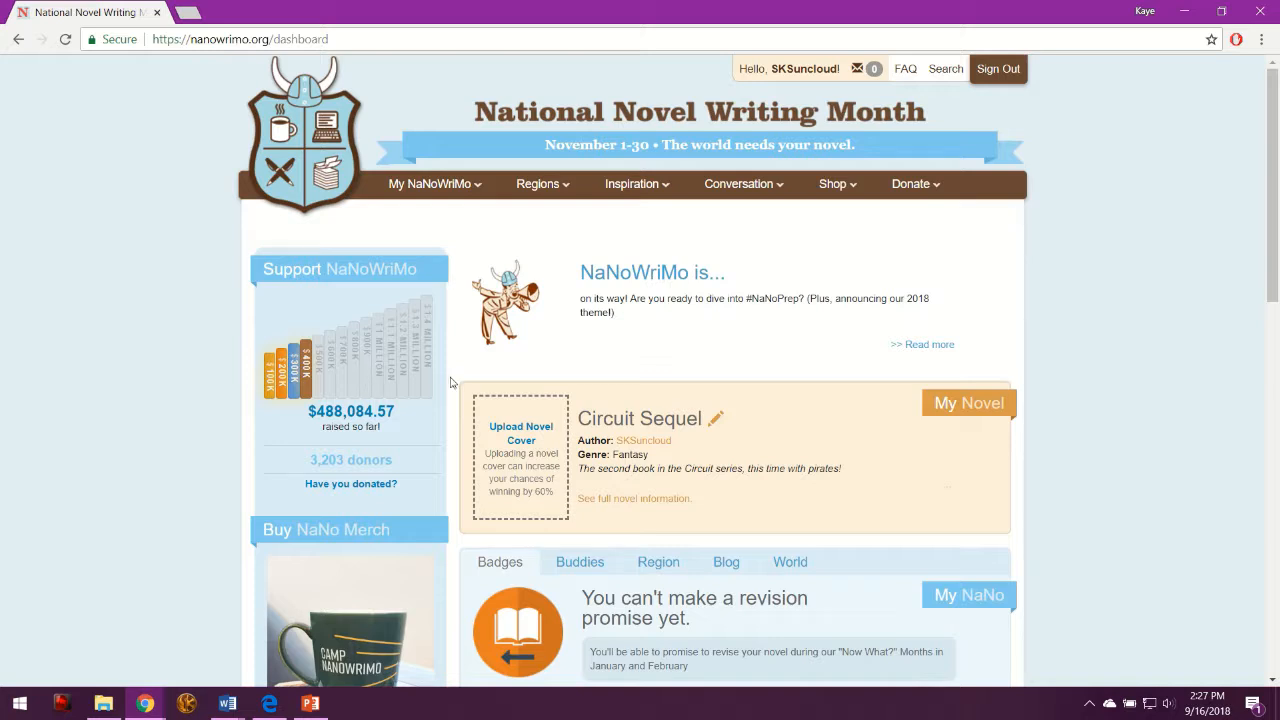
Reload the dashboard, then open the Author Info page and review its bio, lifetime stats and fact sheet.
{"action": "mouse_move", "coordinate": [475, 186]}
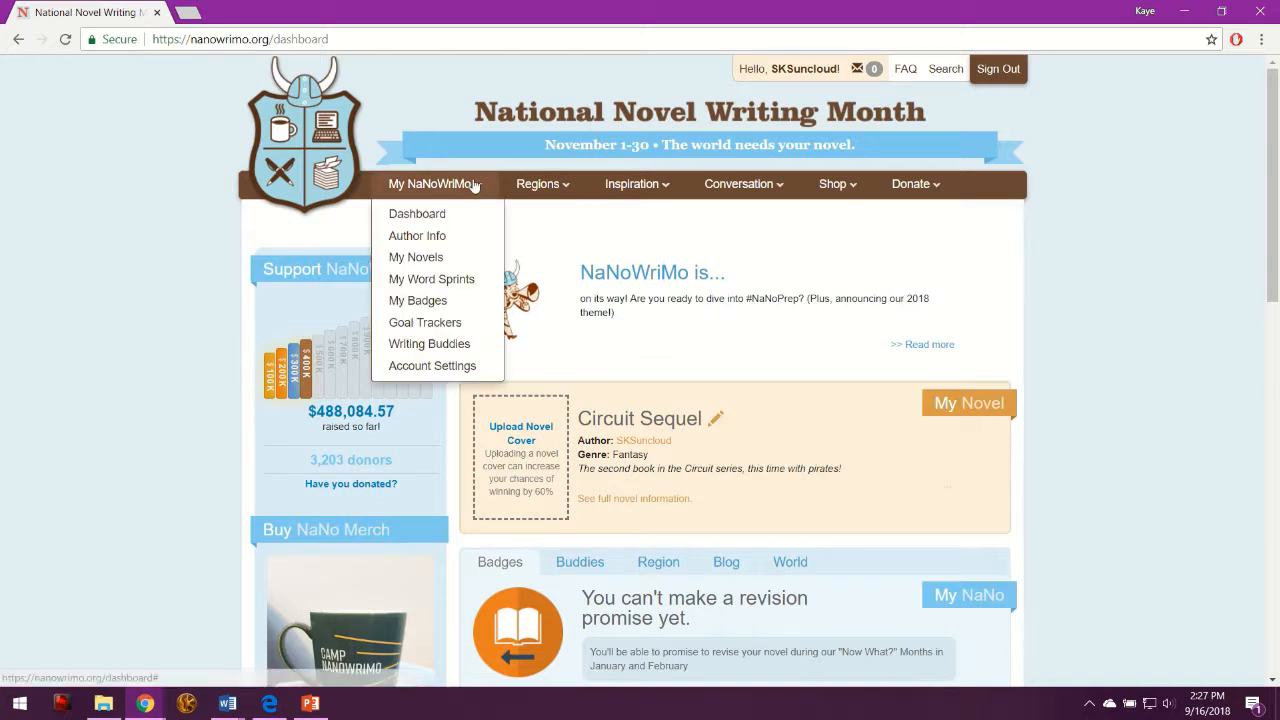
{"action": "left_click", "coordinate": [417, 214]}
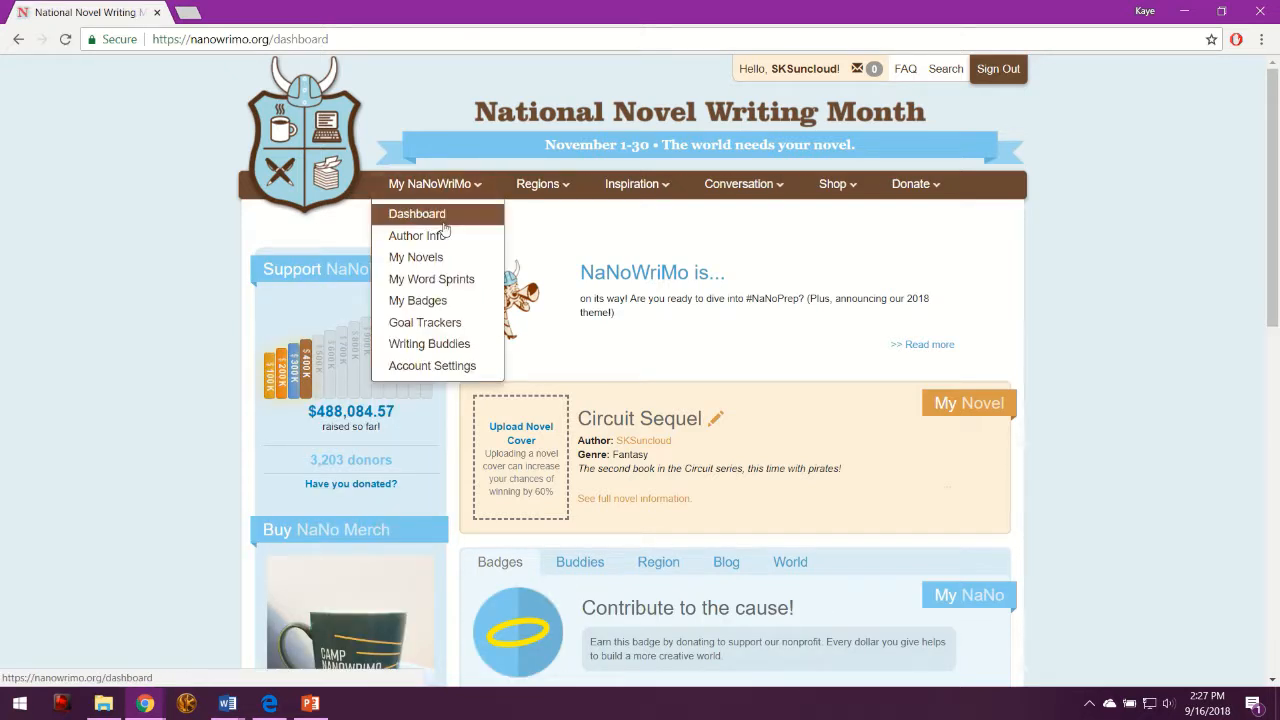
{"action": "left_click", "coordinate": [449, 242]}
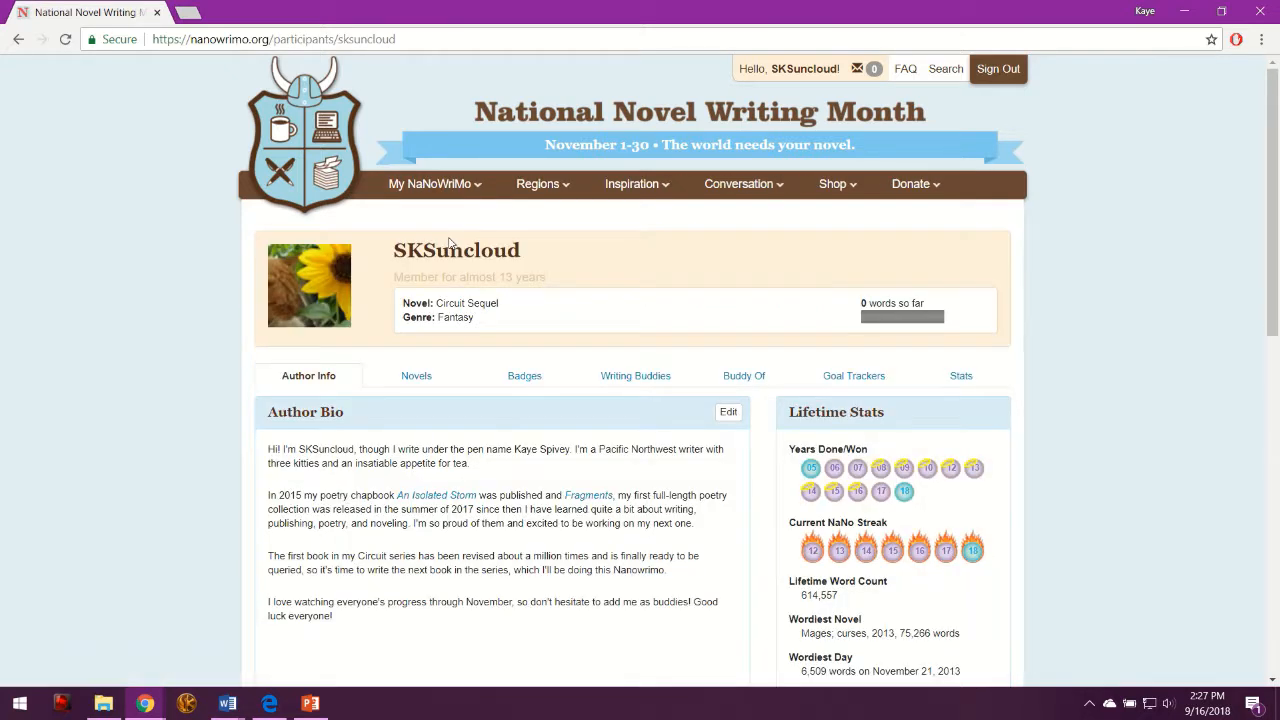
{"action": "scroll", "coordinate": [349, 366], "scroll_direction": "down", "scroll_amount": 1}
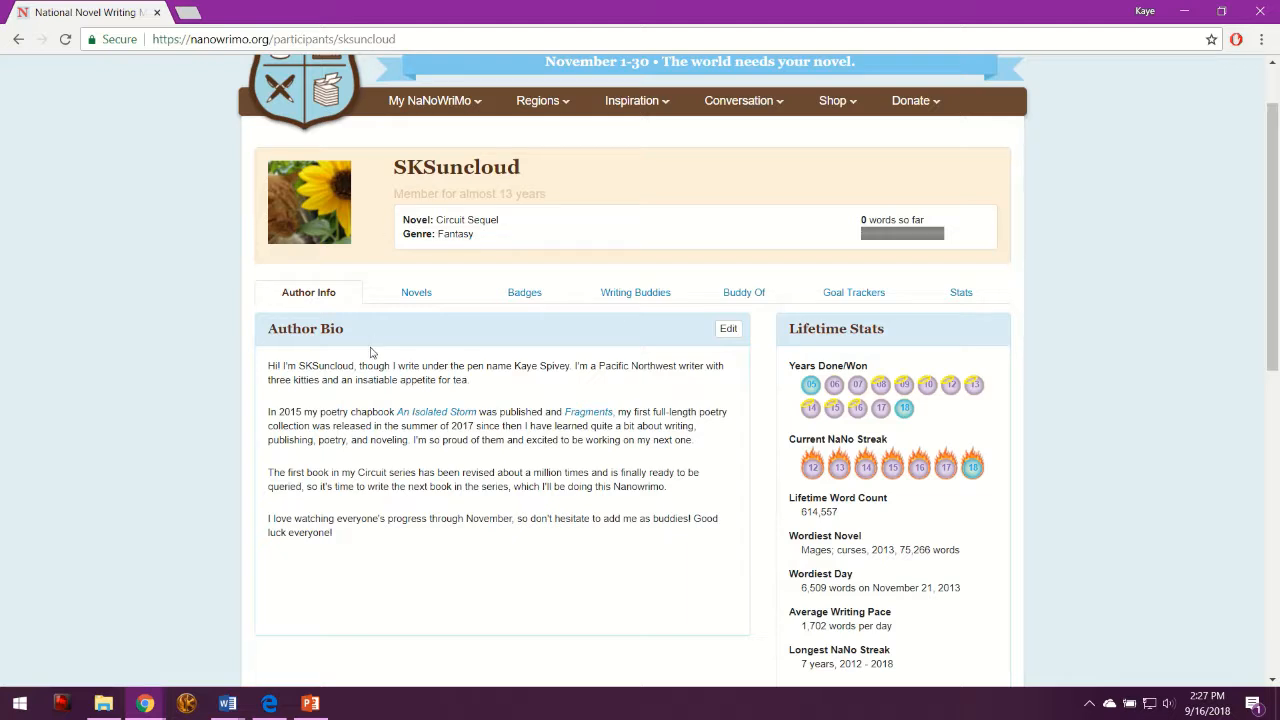
{"action": "scroll", "coordinate": [400, 402], "scroll_direction": "down", "scroll_amount": 1}
{"action": "scroll", "coordinate": [400, 402], "scroll_direction": "down", "scroll_amount": 1}
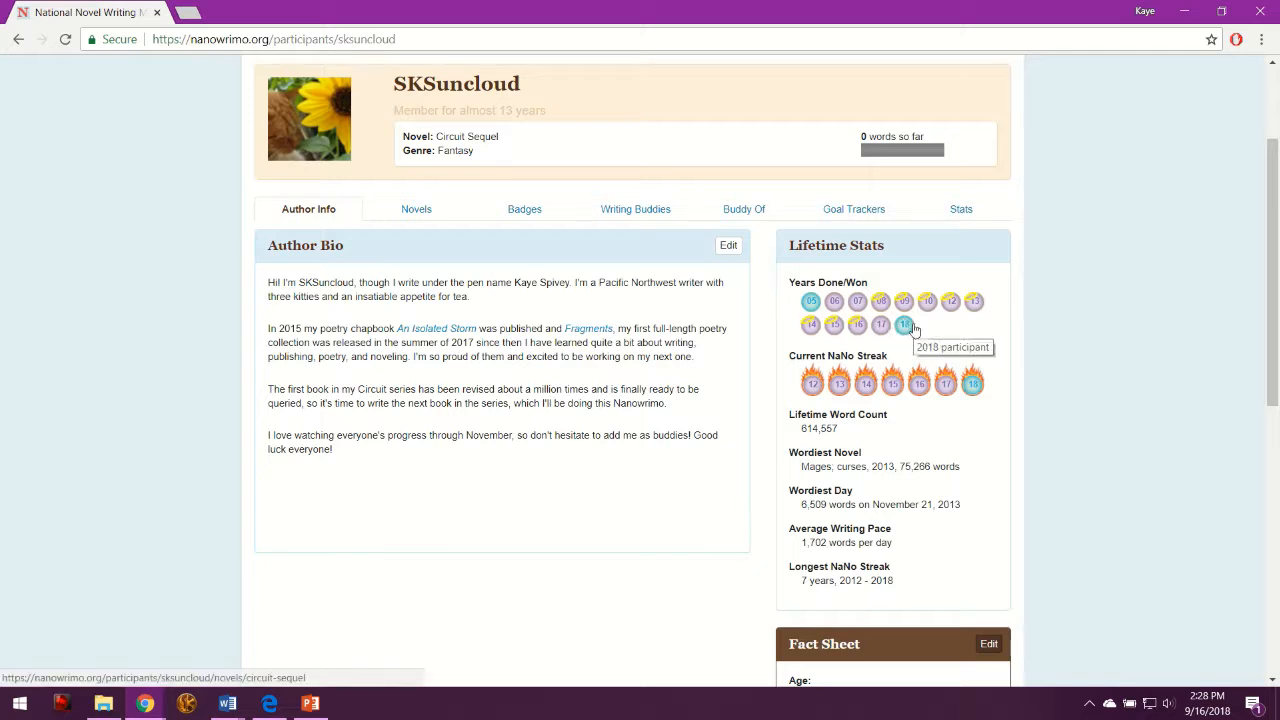
{"action": "scroll", "coordinate": [1010, 343], "scroll_direction": "down", "scroll_amount": 2}
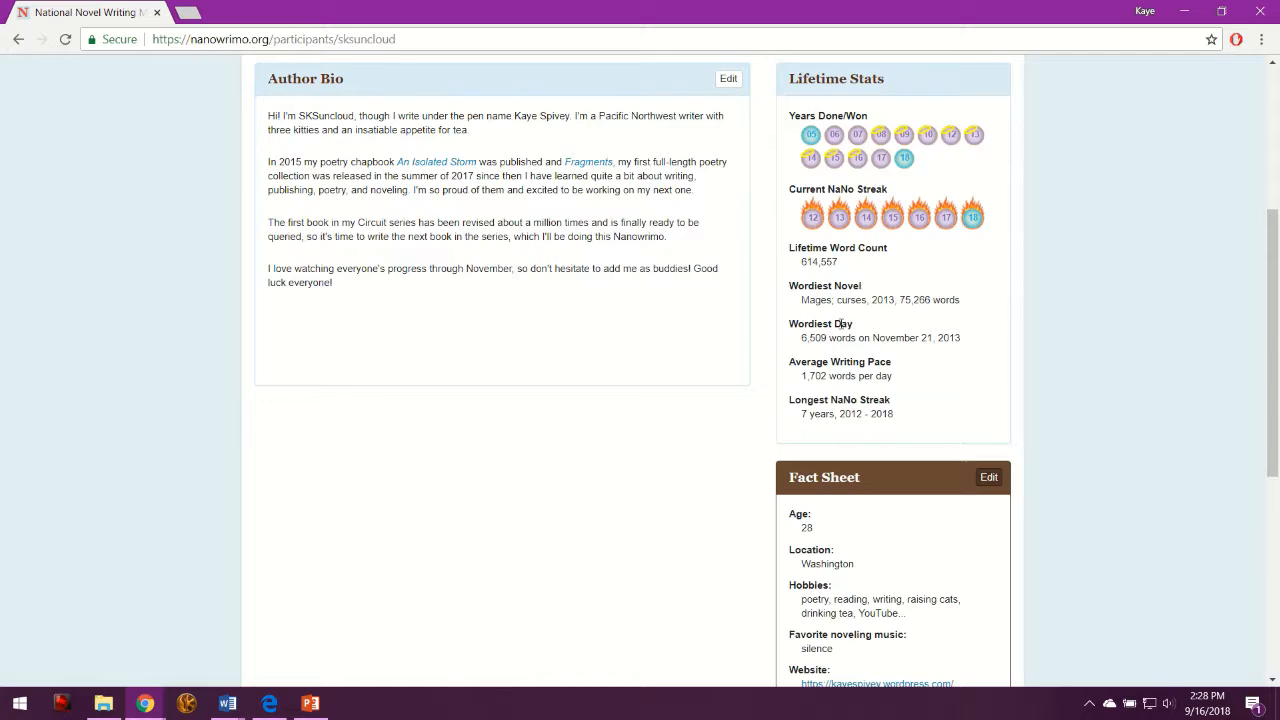
{"action": "scroll", "coordinate": [690, 382], "scroll_direction": "down", "scroll_amount": 1}
{"action": "scroll", "coordinate": [687, 380], "scroll_direction": "down", "scroll_amount": 3}
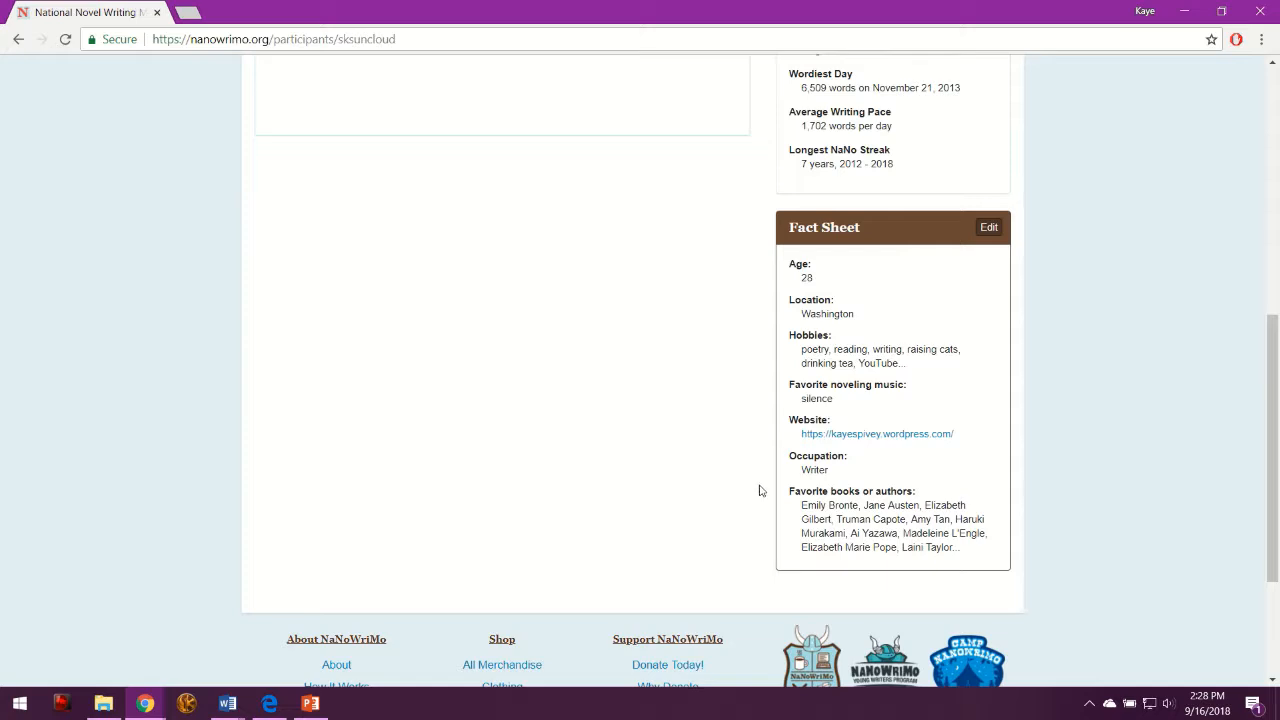
{"action": "scroll", "coordinate": [623, 414], "scroll_direction": "up", "scroll_amount": 1}
{"action": "scroll", "coordinate": [623, 414], "scroll_direction": "up", "scroll_amount": 3}
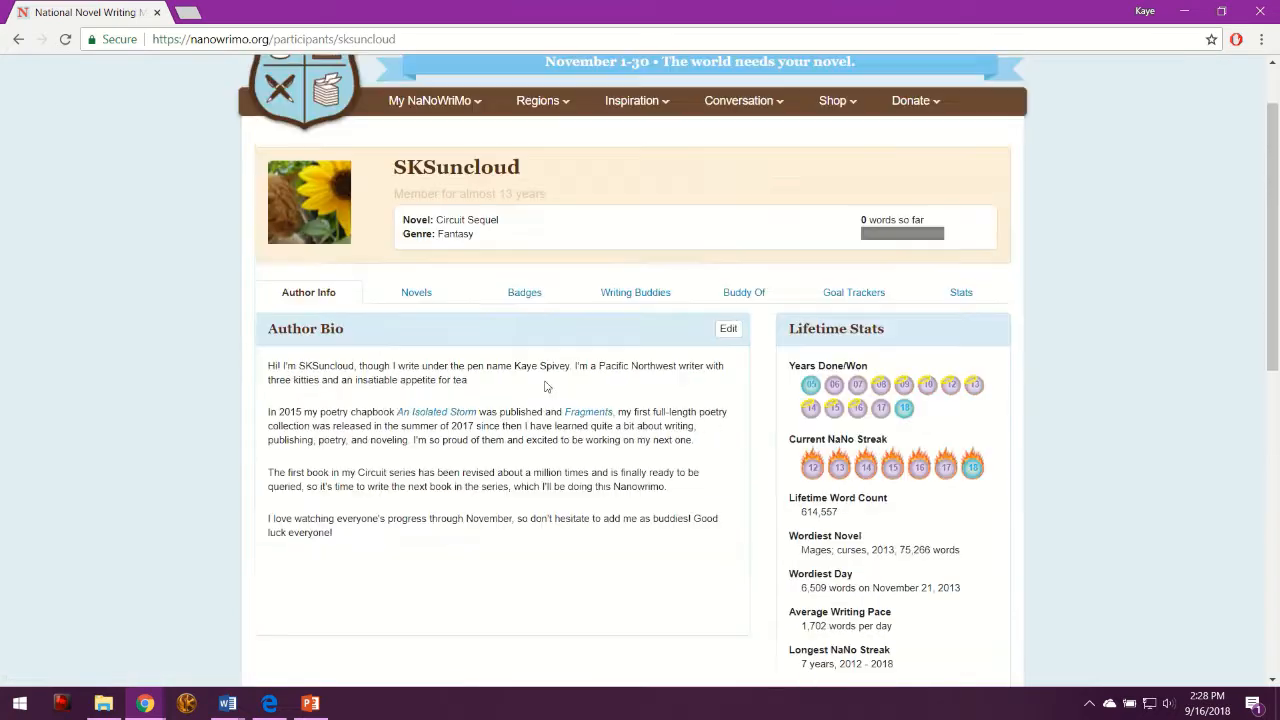
Open the Circuit Sequel novel for editing and examine its title, genre, cover, synopsis and excerpt fields.
{"action": "left_click", "coordinate": [414, 297]}
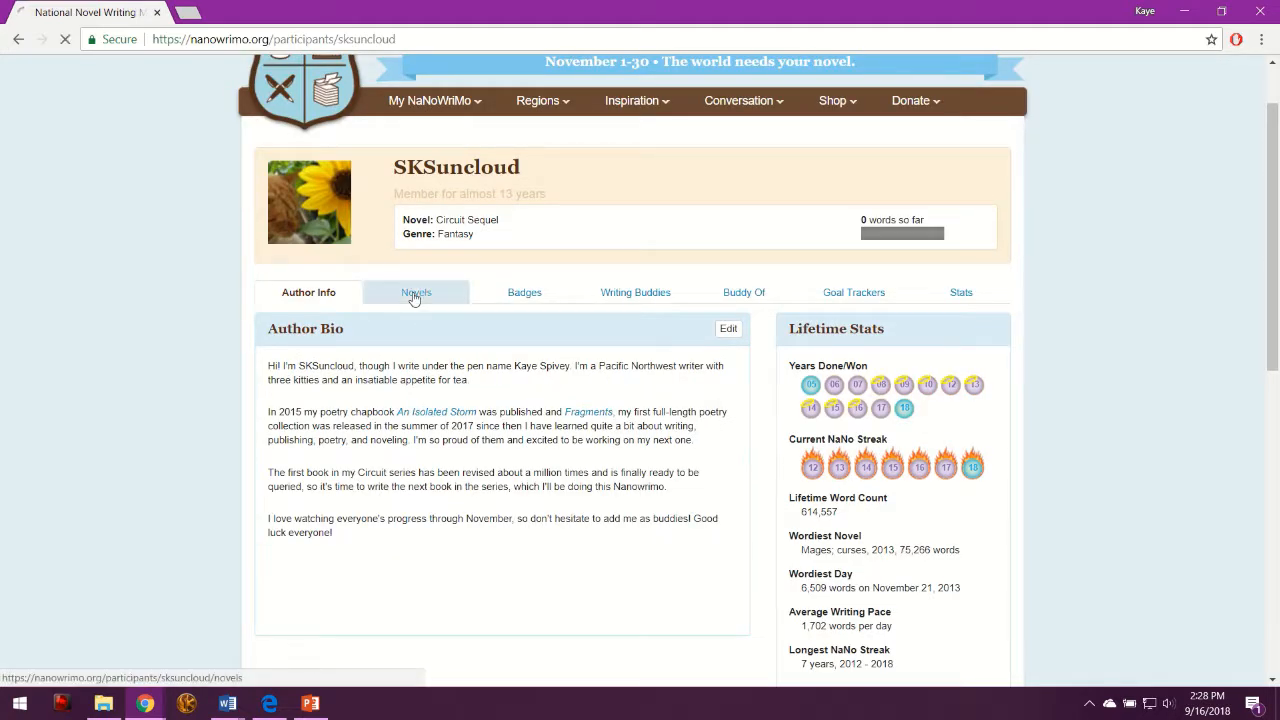
{"action": "left_click", "coordinate": [427, 477]}
{"action": "scroll", "coordinate": [343, 423], "scroll_direction": "down", "scroll_amount": 2}
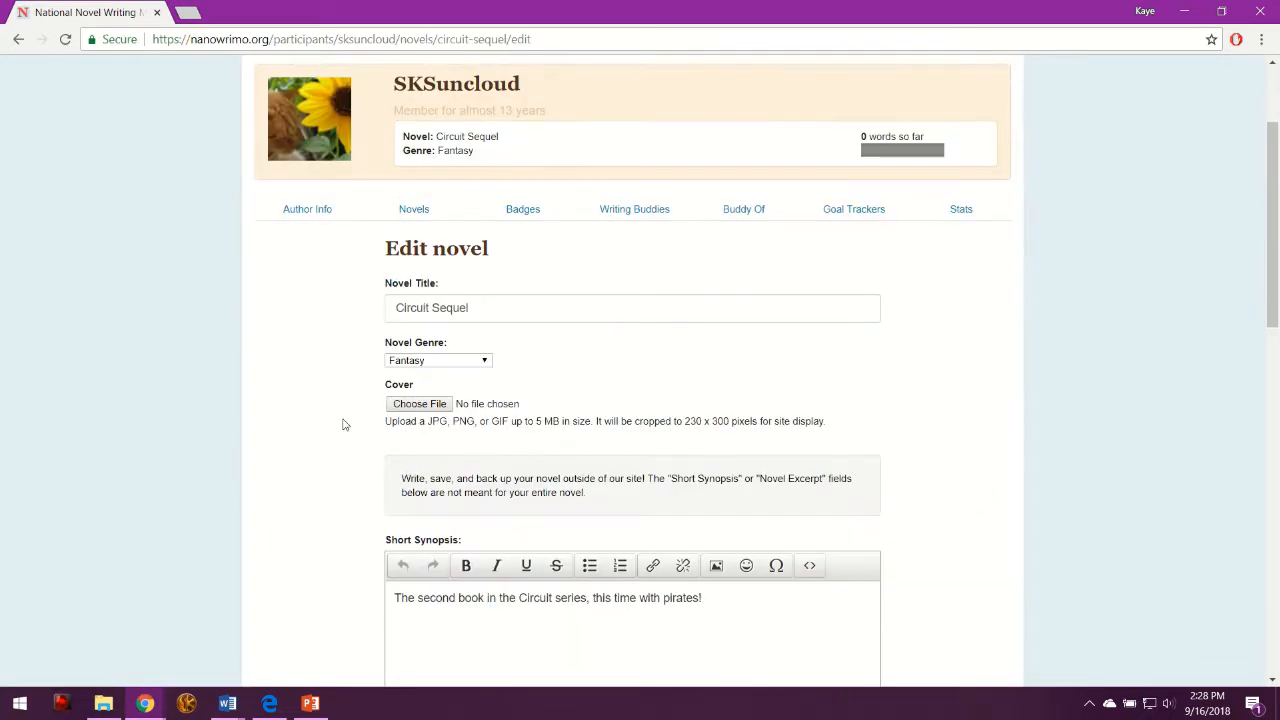
{"action": "scroll", "coordinate": [318, 315], "scroll_direction": "down", "scroll_amount": 1}
{"action": "scroll", "coordinate": [318, 316], "scroll_direction": "down", "scroll_amount": 1}
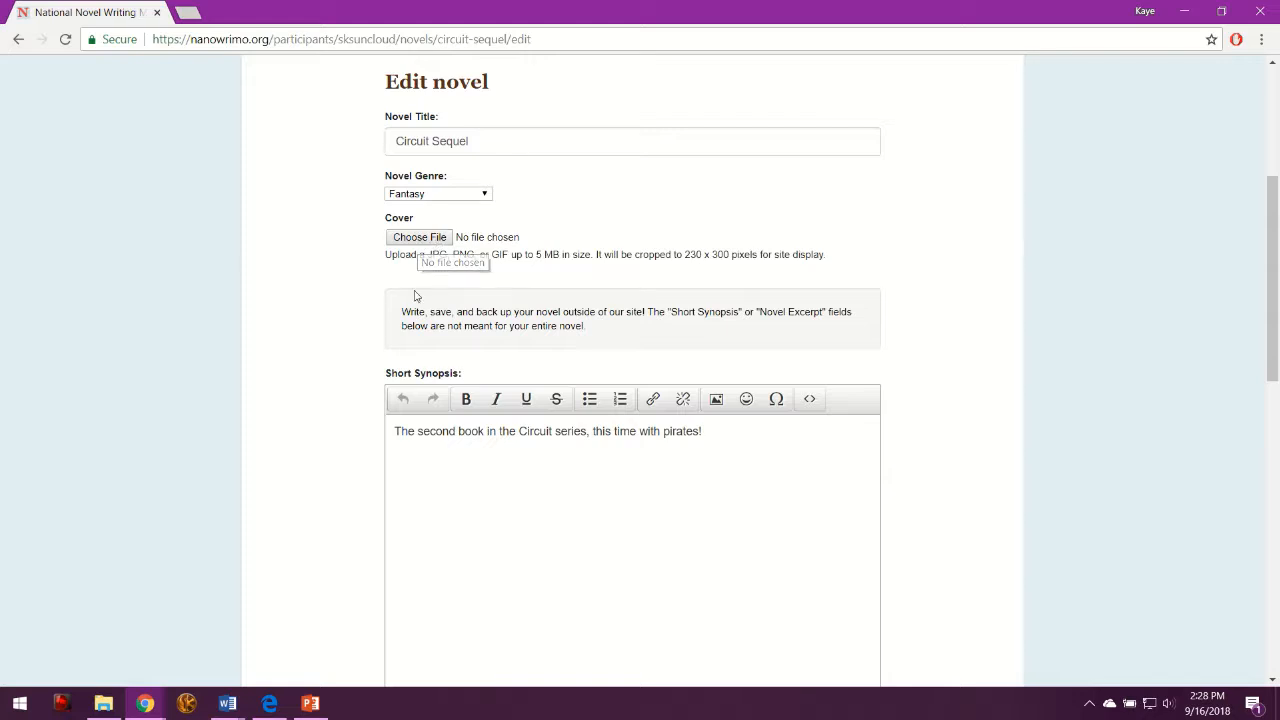
{"action": "scroll", "coordinate": [356, 310], "scroll_direction": "down", "scroll_amount": 2}
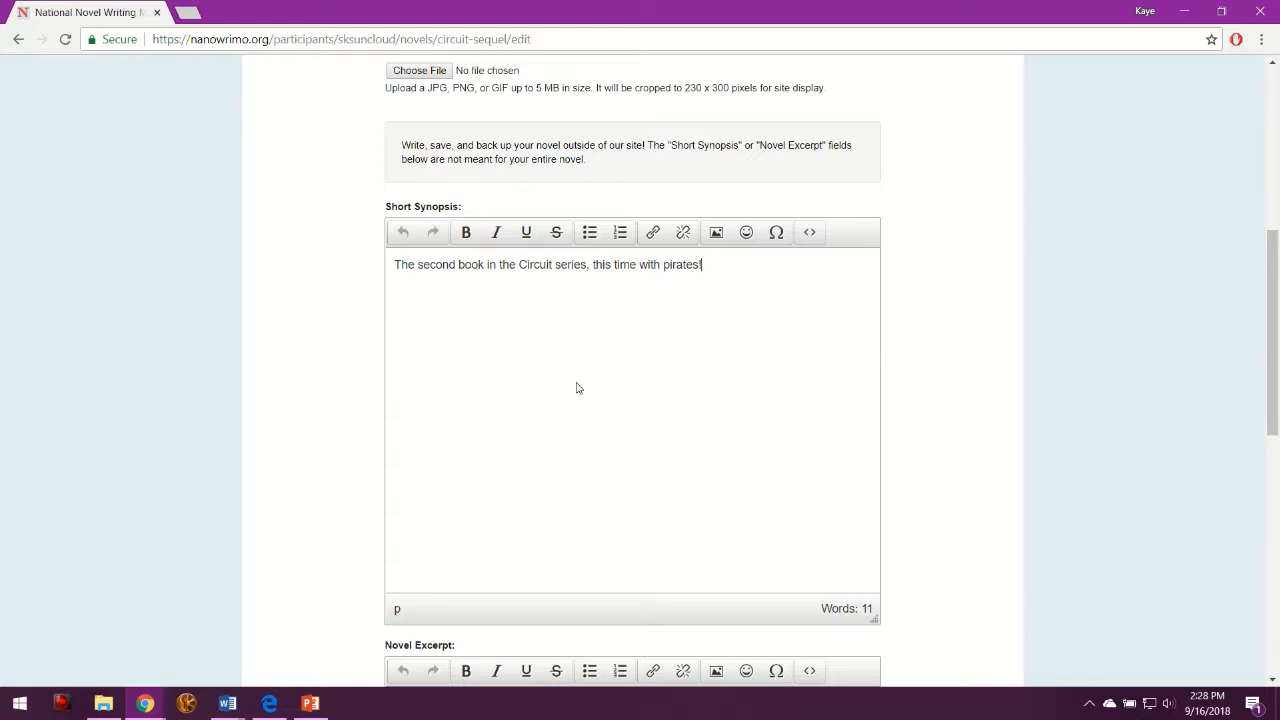
{"action": "scroll", "coordinate": [495, 390], "scroll_direction": "down", "scroll_amount": 4}
{"action": "scroll", "coordinate": [597, 466], "scroll_direction": "down", "scroll_amount": 3}
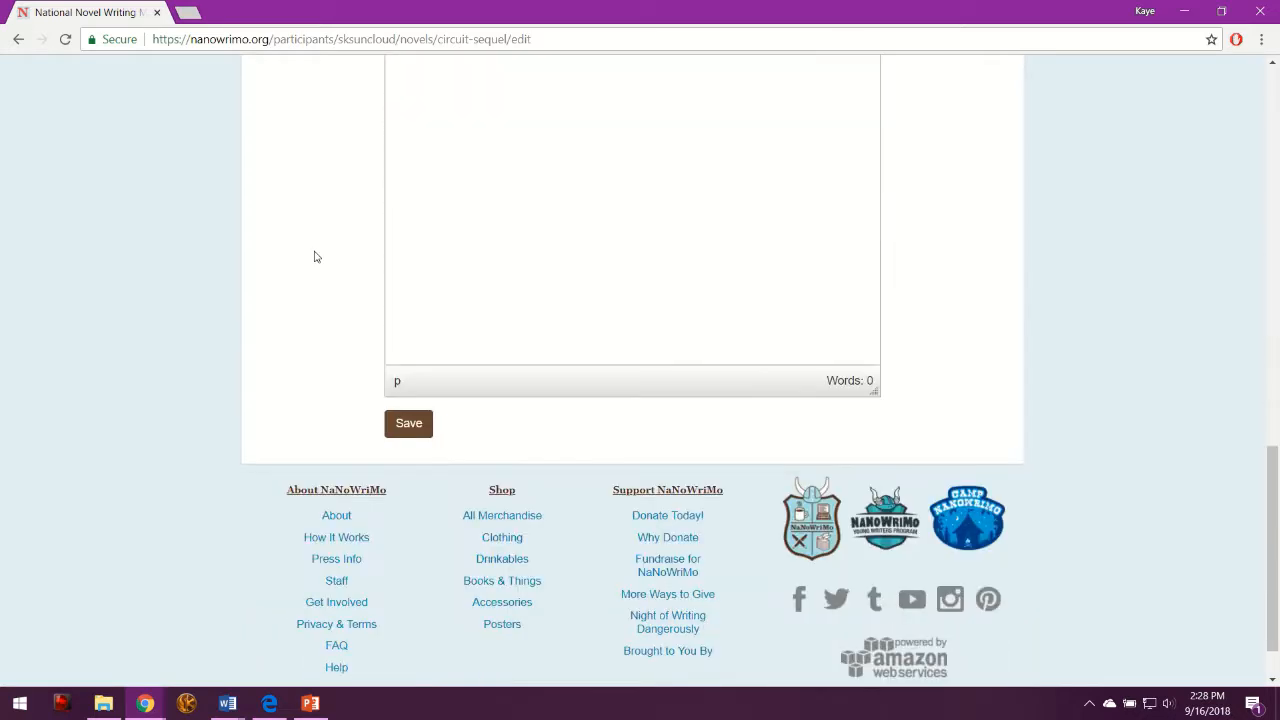
{"action": "scroll", "coordinate": [314, 257], "scroll_direction": "up", "scroll_amount": 2}
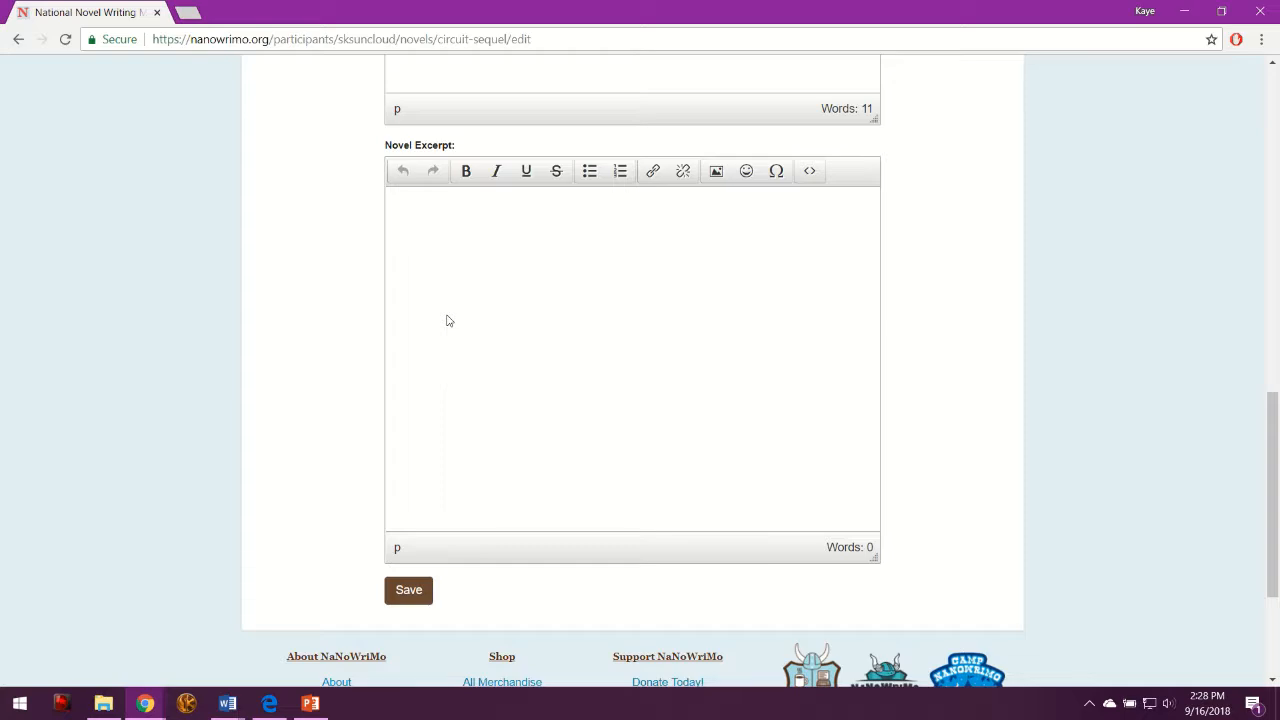
{"action": "scroll", "coordinate": [441, 388], "scroll_direction": "up", "scroll_amount": 2}
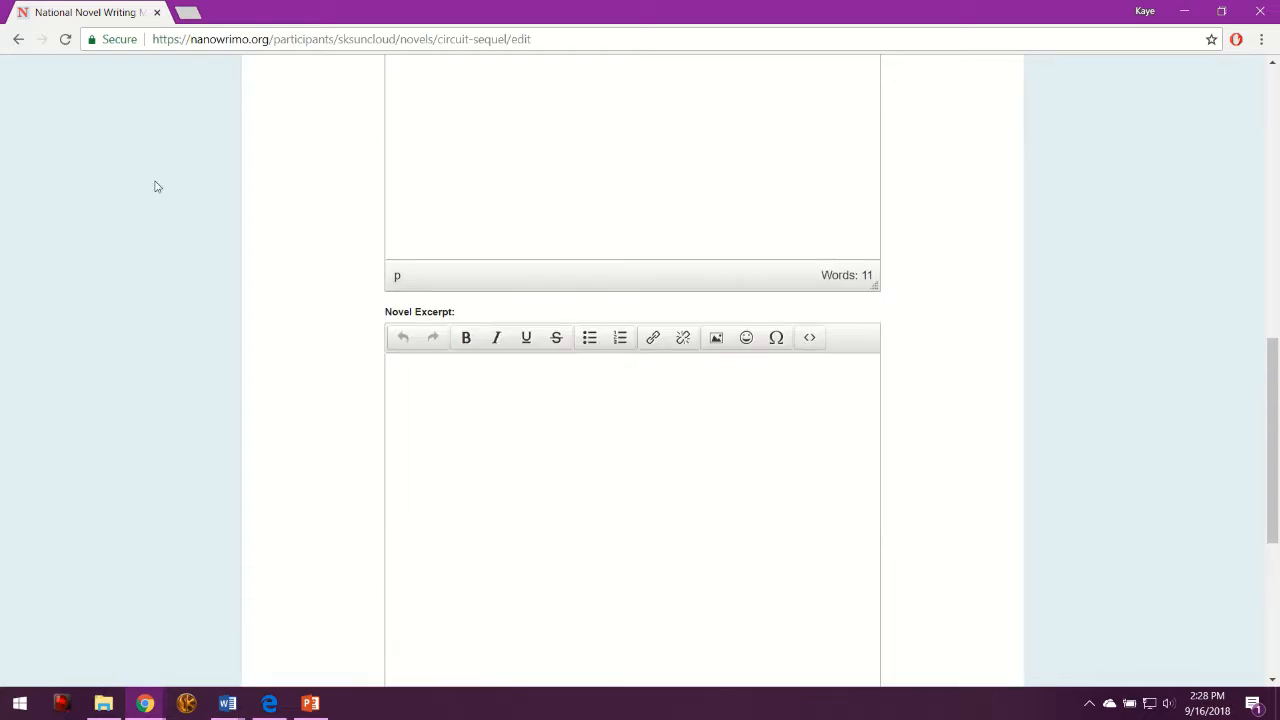
{"action": "scroll", "coordinate": [203, 277], "scroll_direction": "up", "scroll_amount": 8}
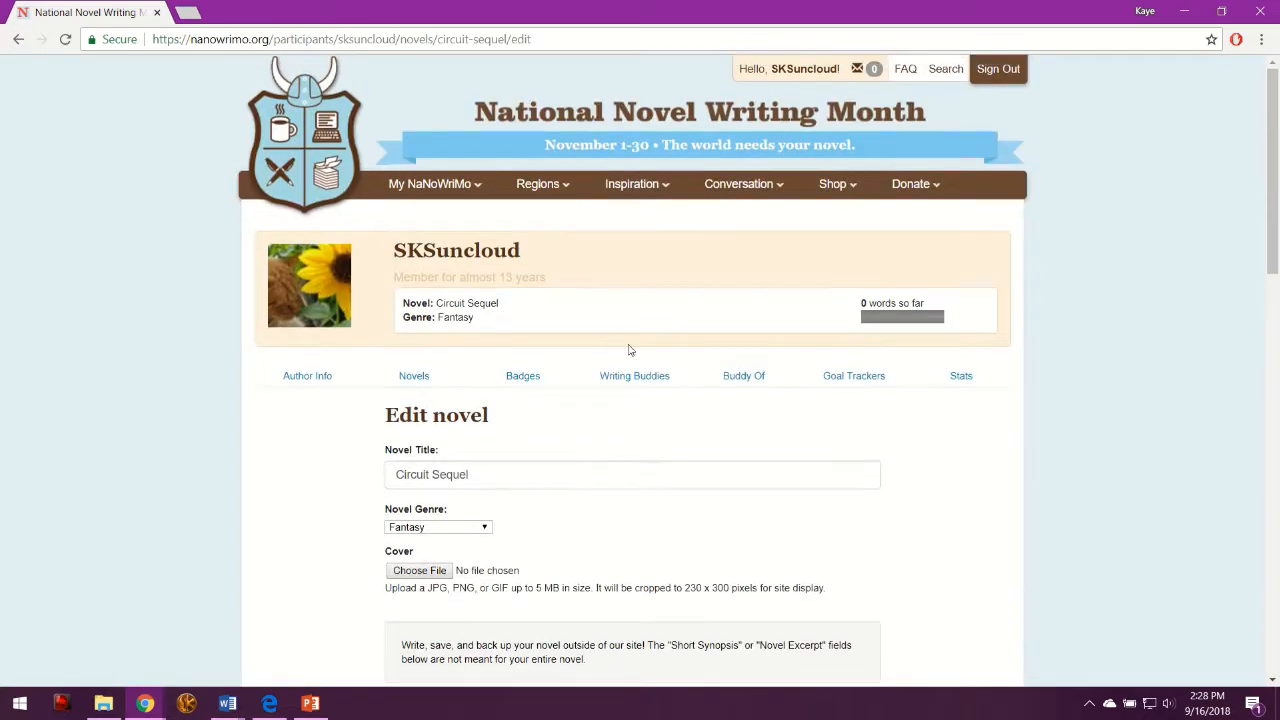
Open the profile's Badges page and look through the self-awarded Personal Achievement Badges.
{"action": "scroll", "coordinate": [566, 318], "scroll_direction": "down", "scroll_amount": 2}
{"action": "left_click", "coordinate": [534, 209]}
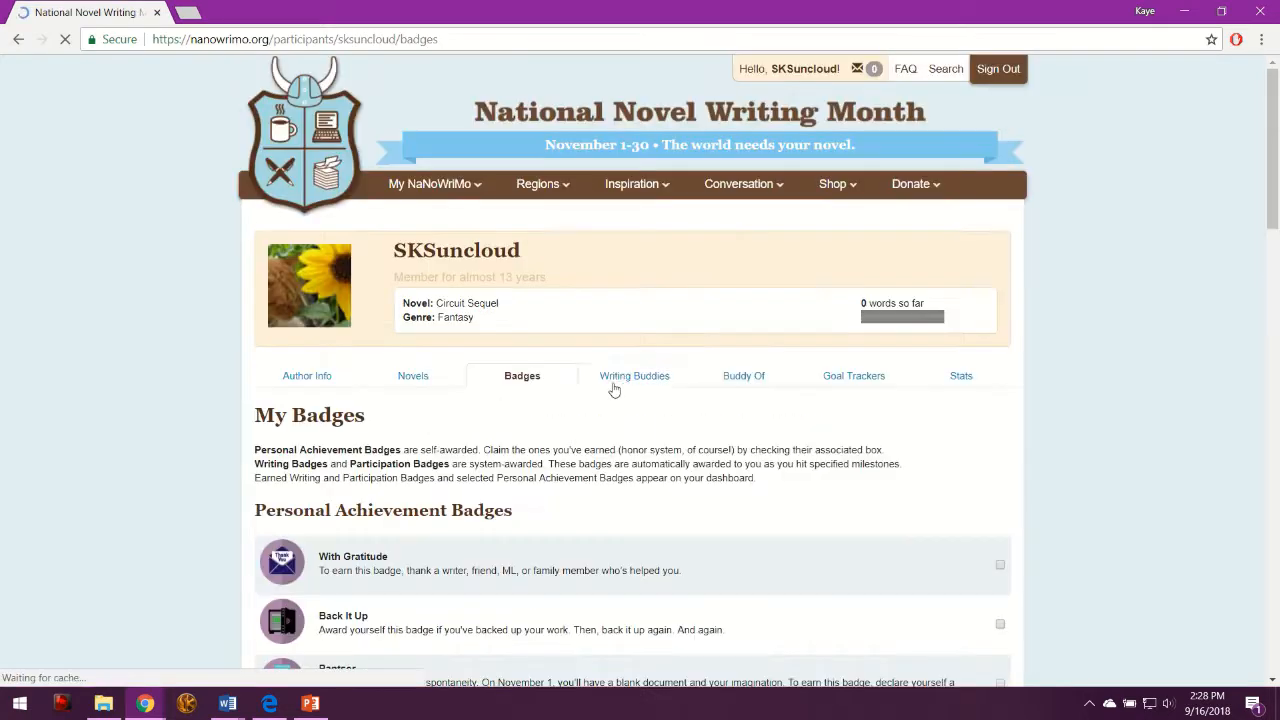
{"action": "scroll", "coordinate": [615, 388], "scroll_direction": "down", "scroll_amount": 3}
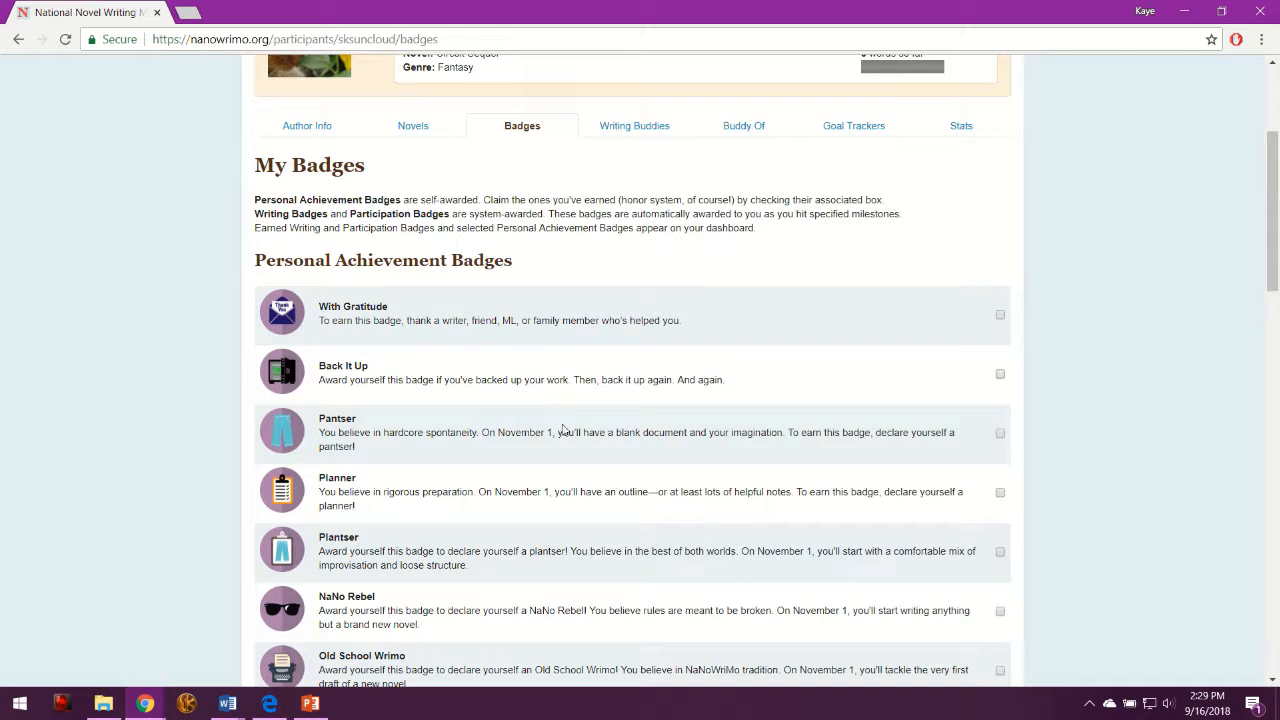
{"action": "scroll", "coordinate": [272, 500], "scroll_direction": "down", "scroll_amount": 2}
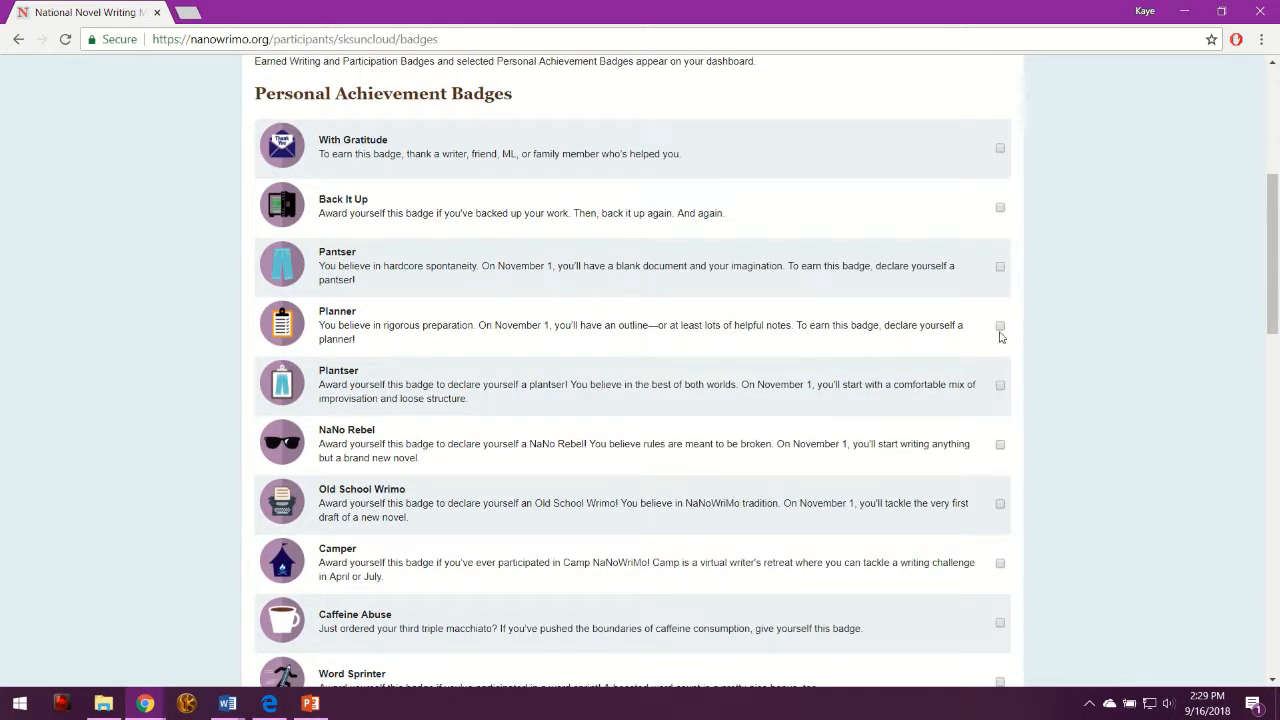
{"action": "scroll", "coordinate": [866, 434], "scroll_direction": "down", "scroll_amount": 3}
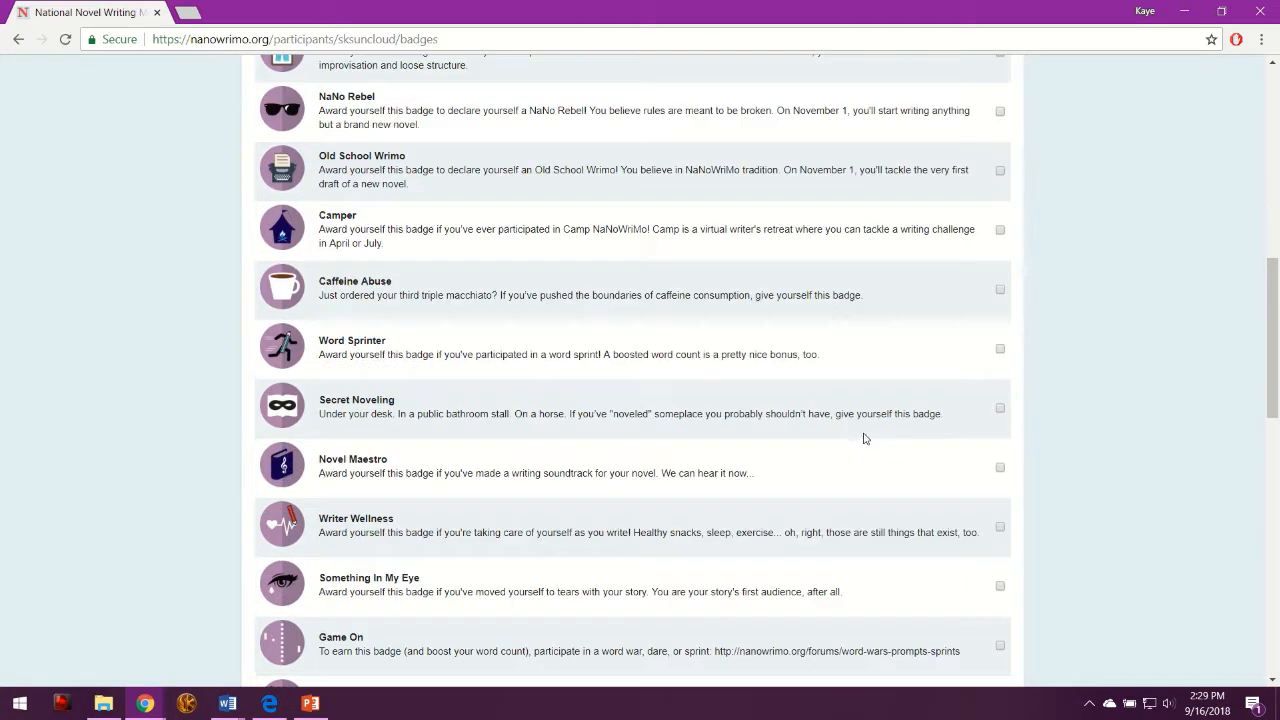
Open the profile's Writing Buddies page and look over the listed buddies.
{"action": "scroll", "coordinate": [866, 437], "scroll_direction": "up", "scroll_amount": 7}
{"action": "left_click", "coordinate": [651, 384]}
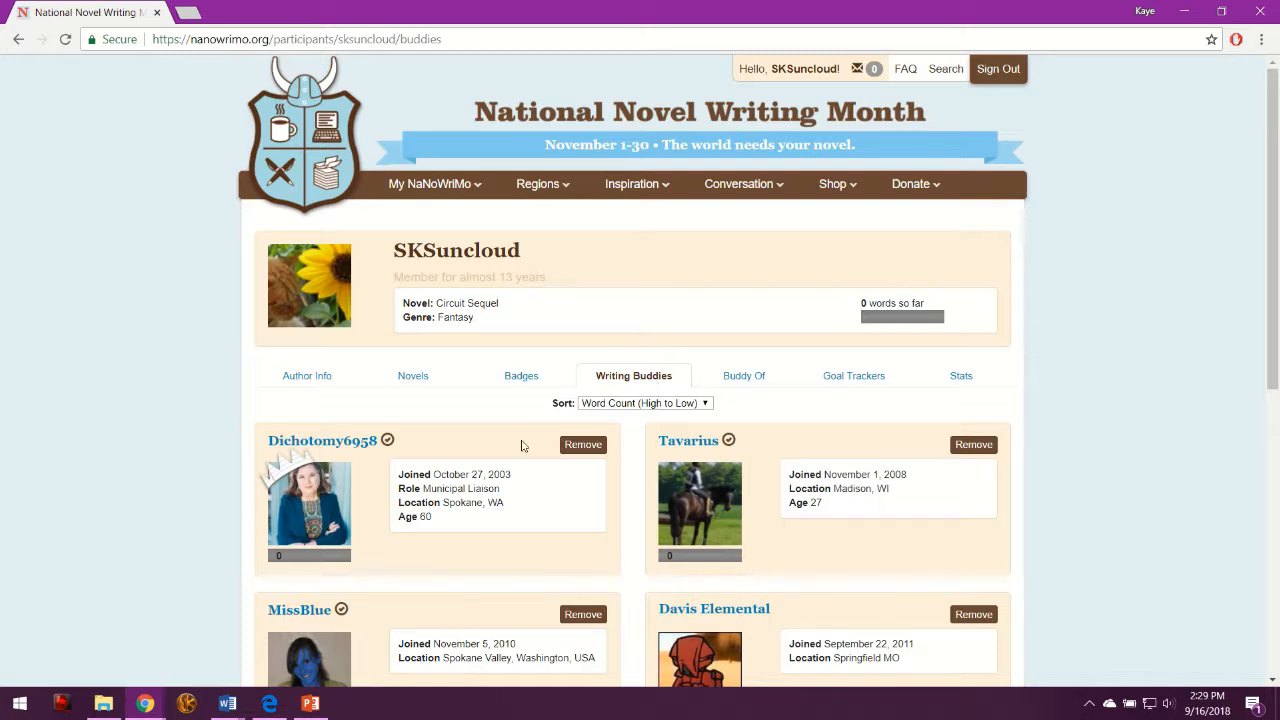
{"action": "scroll", "coordinate": [477, 440], "scroll_direction": "down", "scroll_amount": 3}
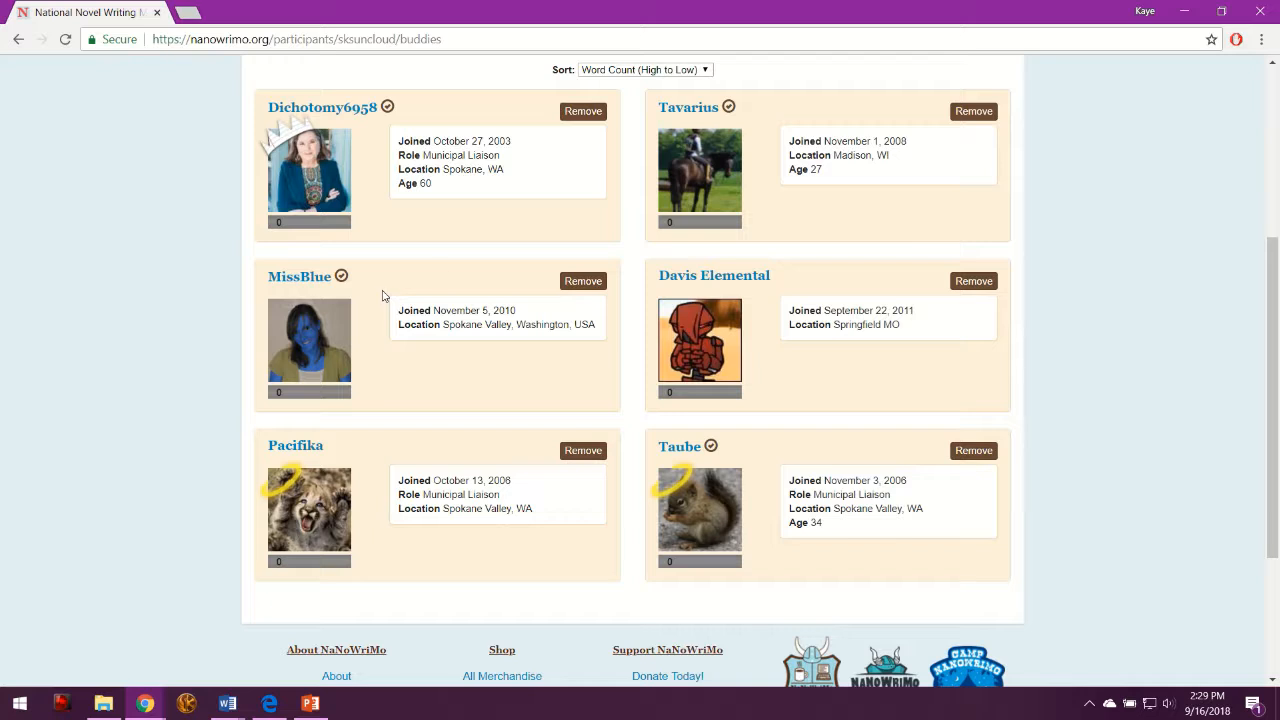
{"action": "scroll", "coordinate": [457, 274], "scroll_direction": "up", "scroll_amount": 1}
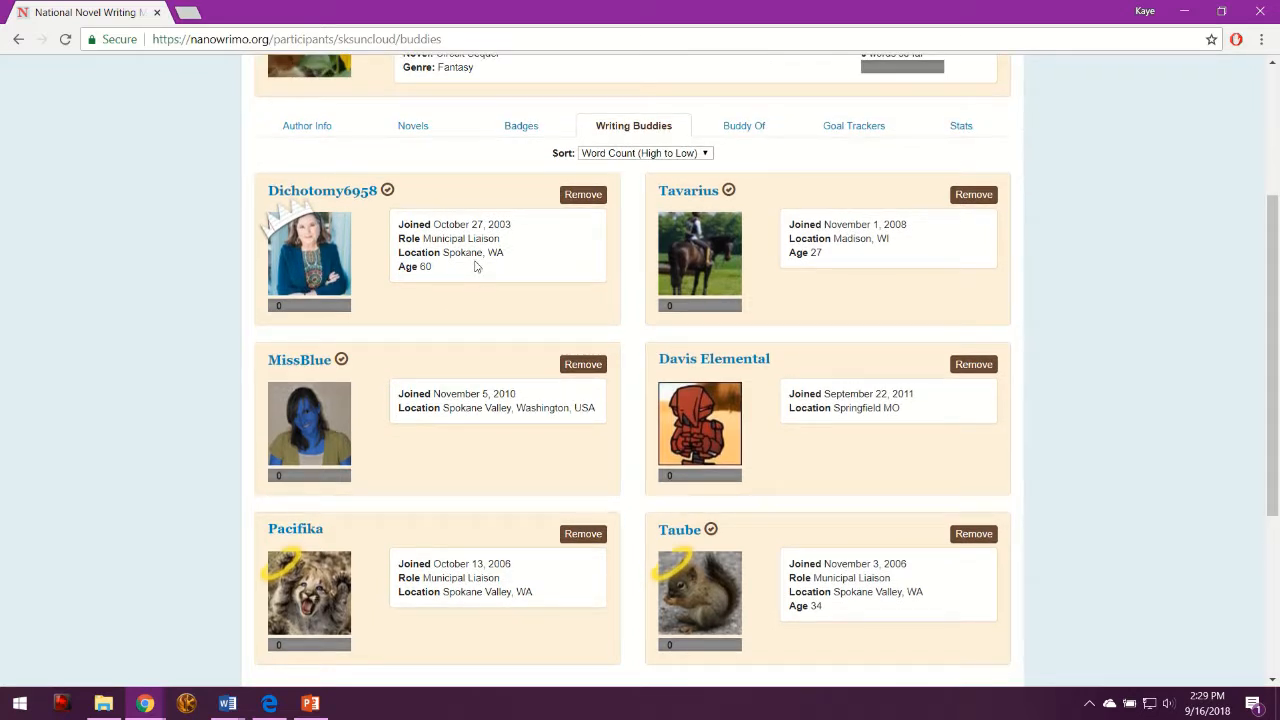
Open the profile's Buddy Of page and look over the members listed there, then view the Goal Trackers page.
{"action": "left_click", "coordinate": [757, 128]}
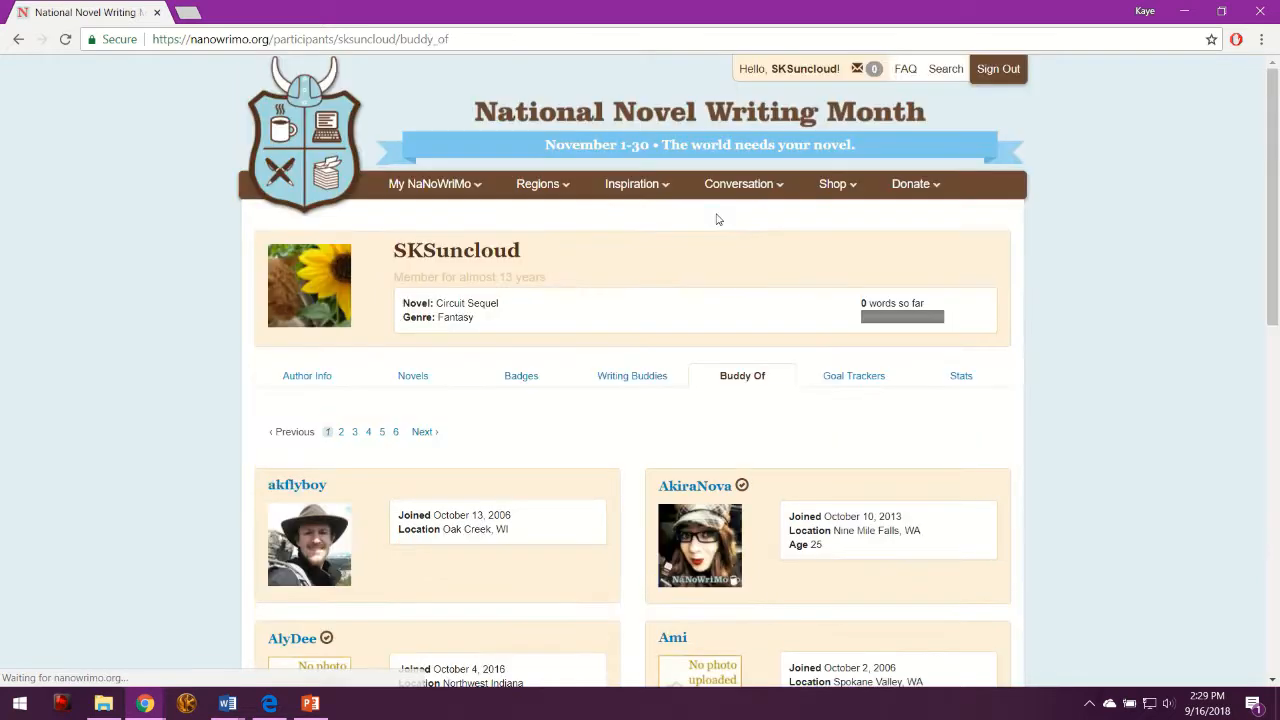
{"action": "scroll", "coordinate": [700, 310], "scroll_direction": "down", "scroll_amount": 2}
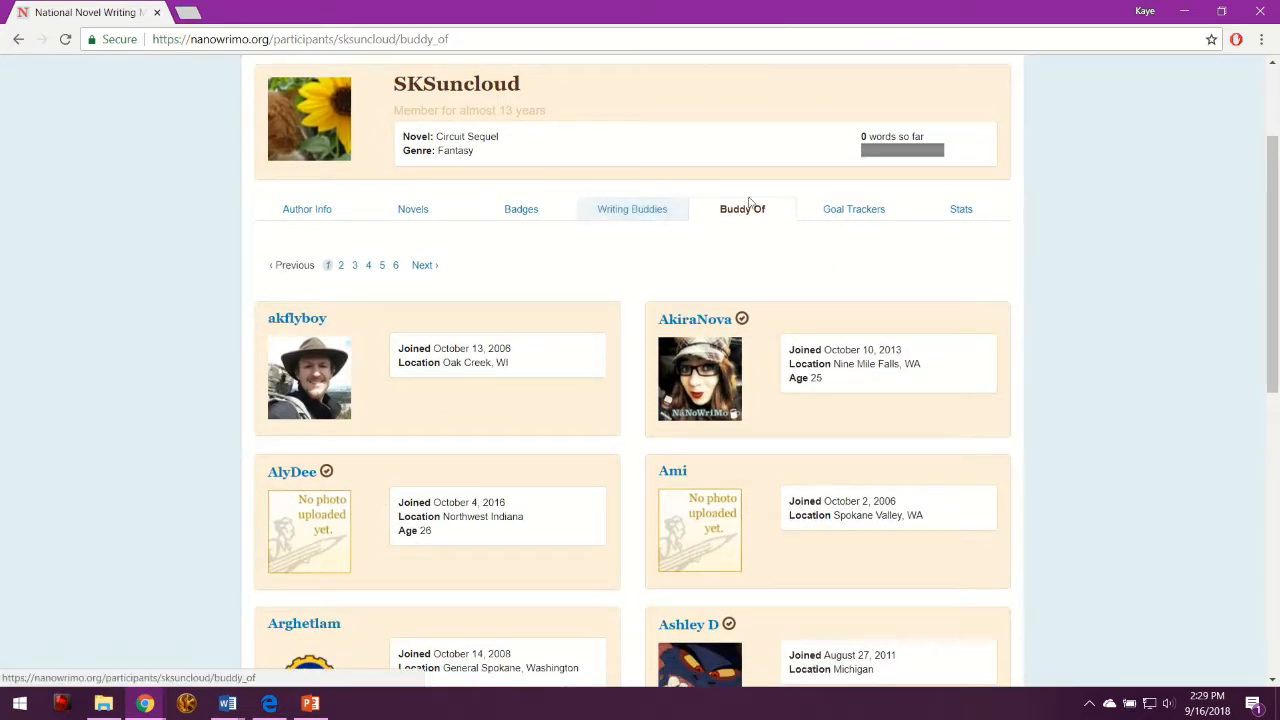
{"action": "left_click", "coordinate": [873, 215]}
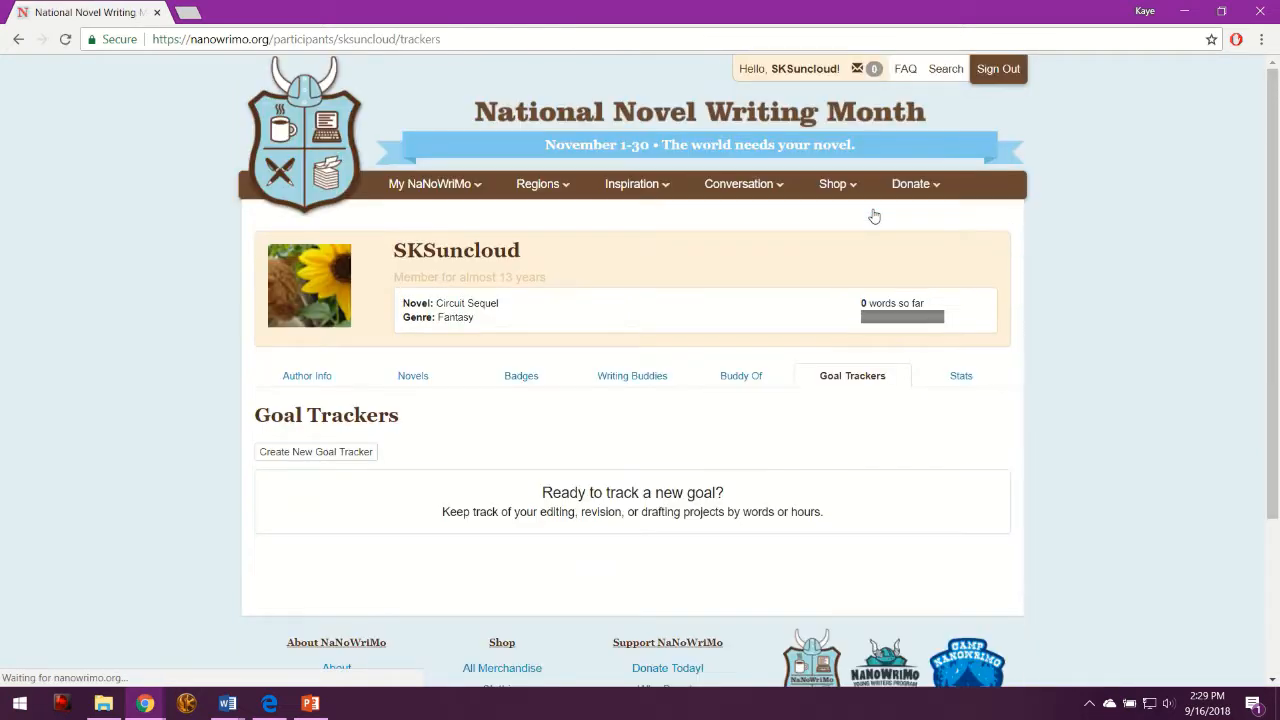
{"action": "scroll", "coordinate": [646, 309], "scroll_direction": "down", "scroll_amount": 2}
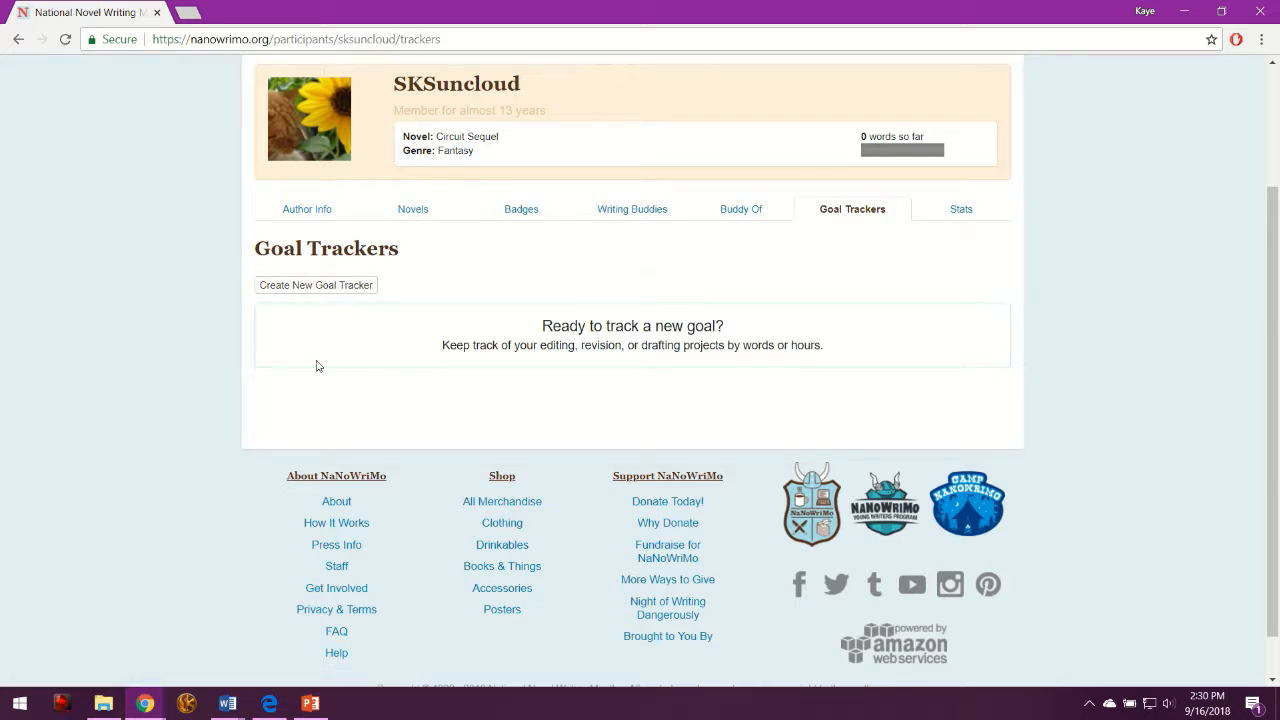
Open the profile's Stats page and review the word count figures, the personal progress graph and the regional graph.
{"action": "left_click", "coordinate": [966, 212]}
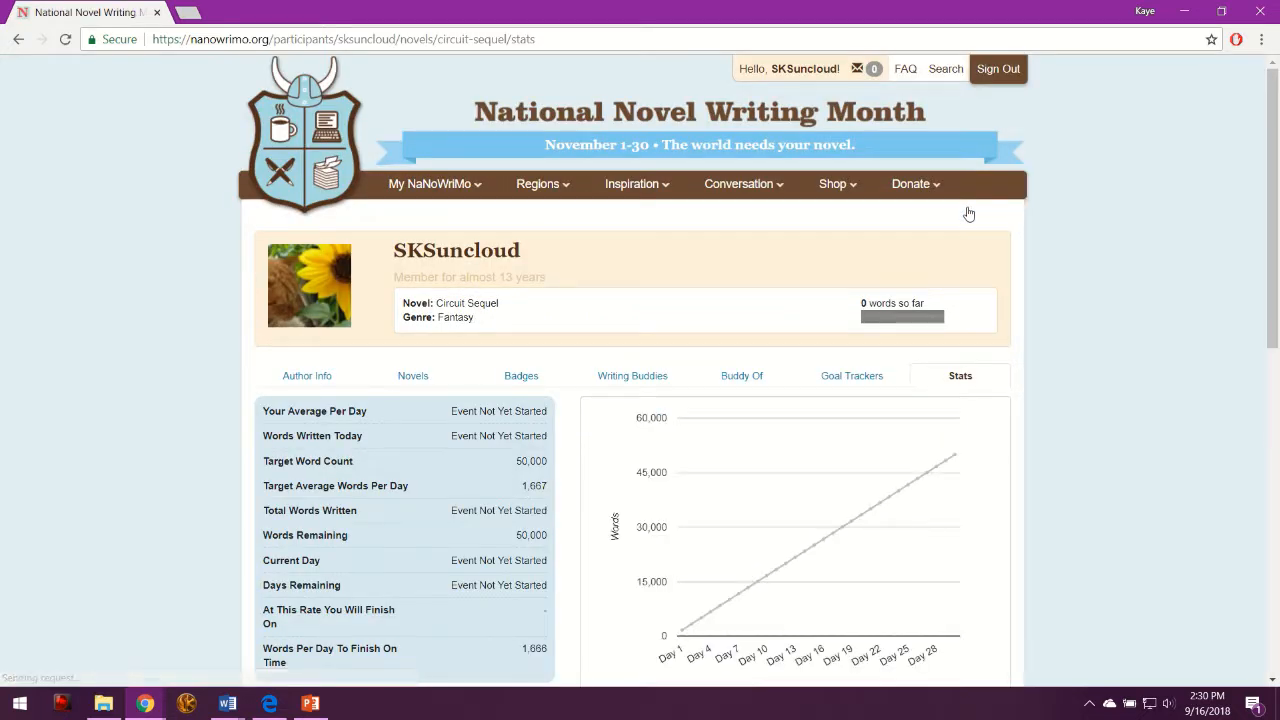
{"action": "scroll", "coordinate": [1004, 289], "scroll_direction": "down", "scroll_amount": 2}
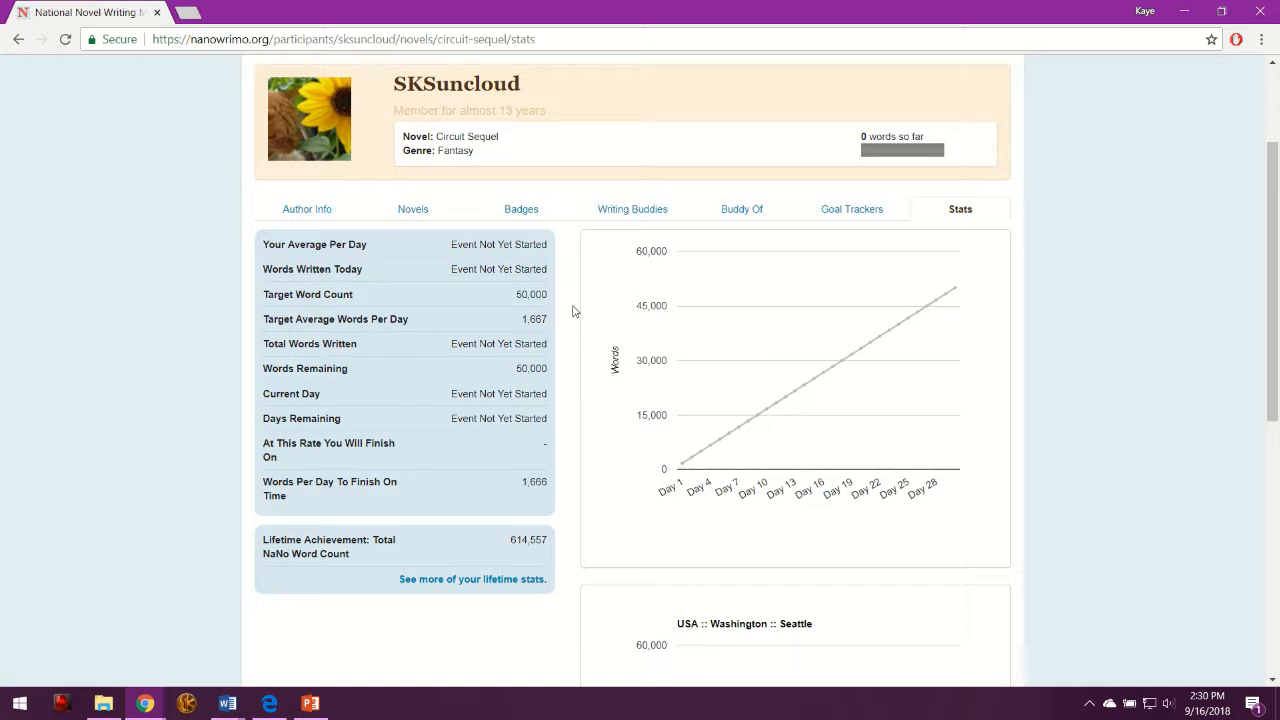
{"action": "mouse_move", "coordinate": [684, 467]}
{"action": "scroll", "coordinate": [645, 405], "scroll_direction": "down", "scroll_amount": 2}
{"action": "scroll", "coordinate": [645, 405], "scroll_direction": "down", "scroll_amount": 3}
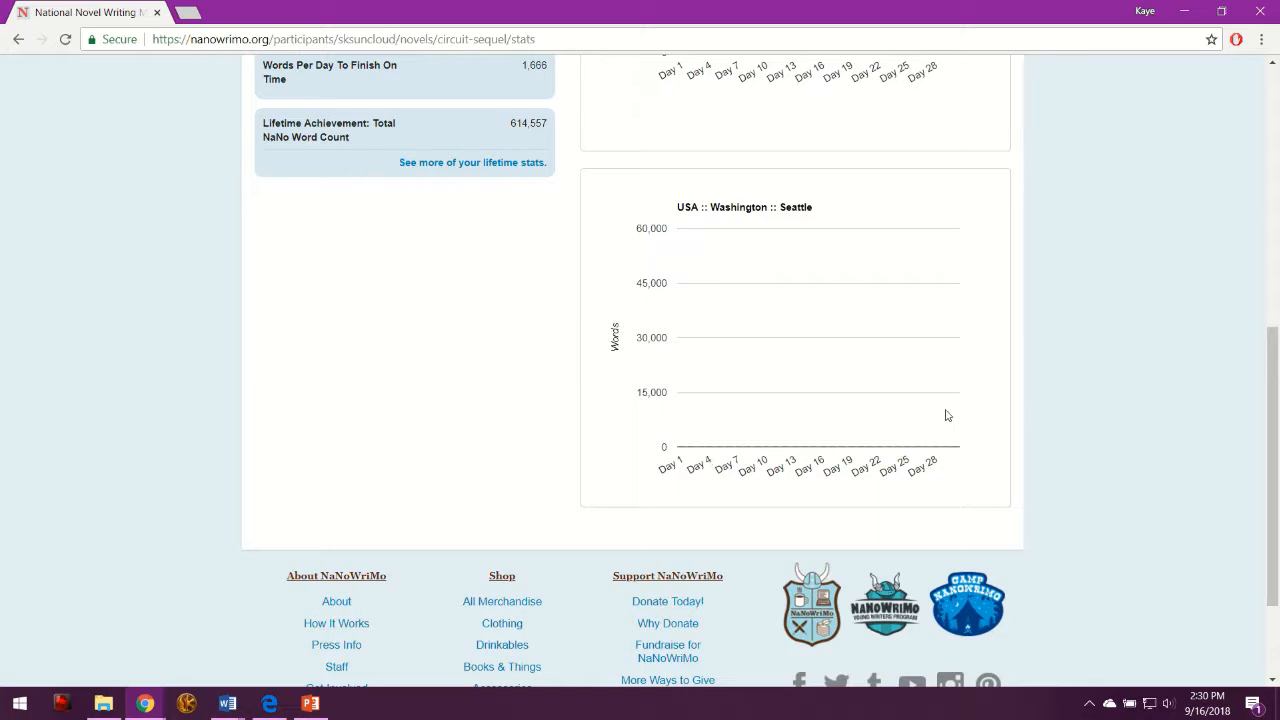
Open Account Settings and review the name, e-mail, location, time zone, password, picture and account deletion sections.
{"action": "scroll", "coordinate": [938, 500], "scroll_direction": "up", "scroll_amount": 5}
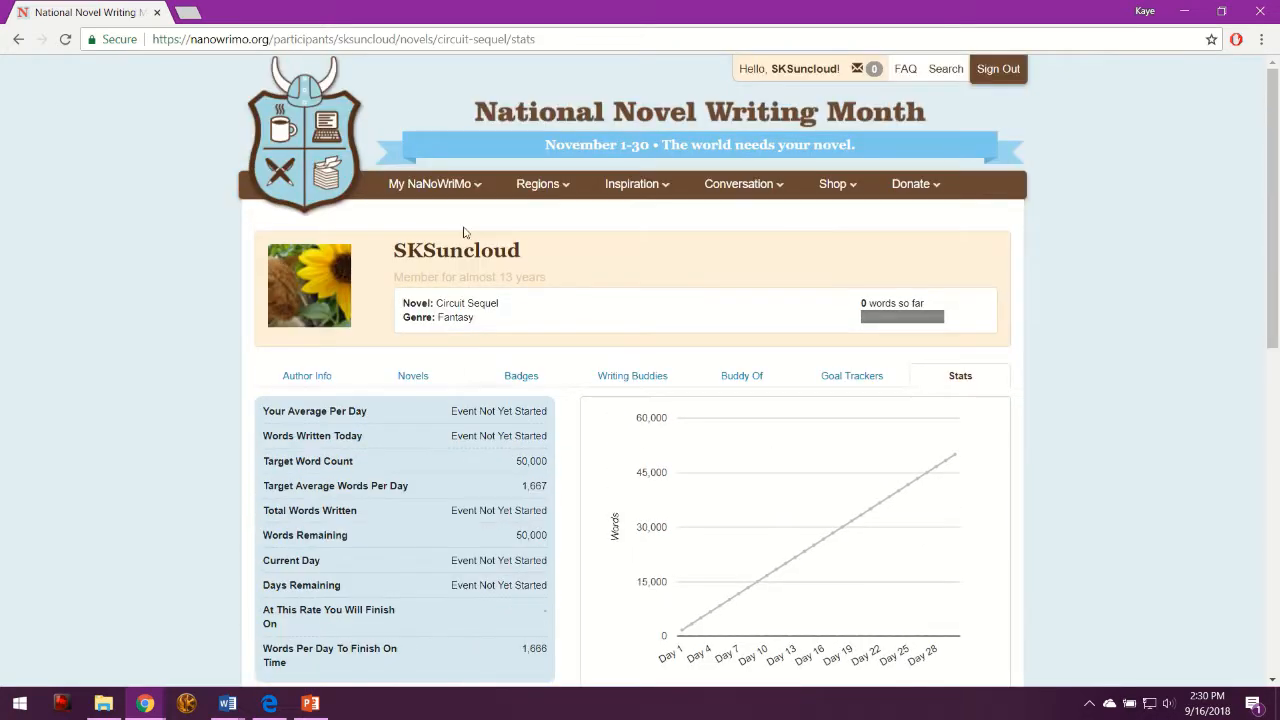
{"action": "mouse_move", "coordinate": [430, 184]}
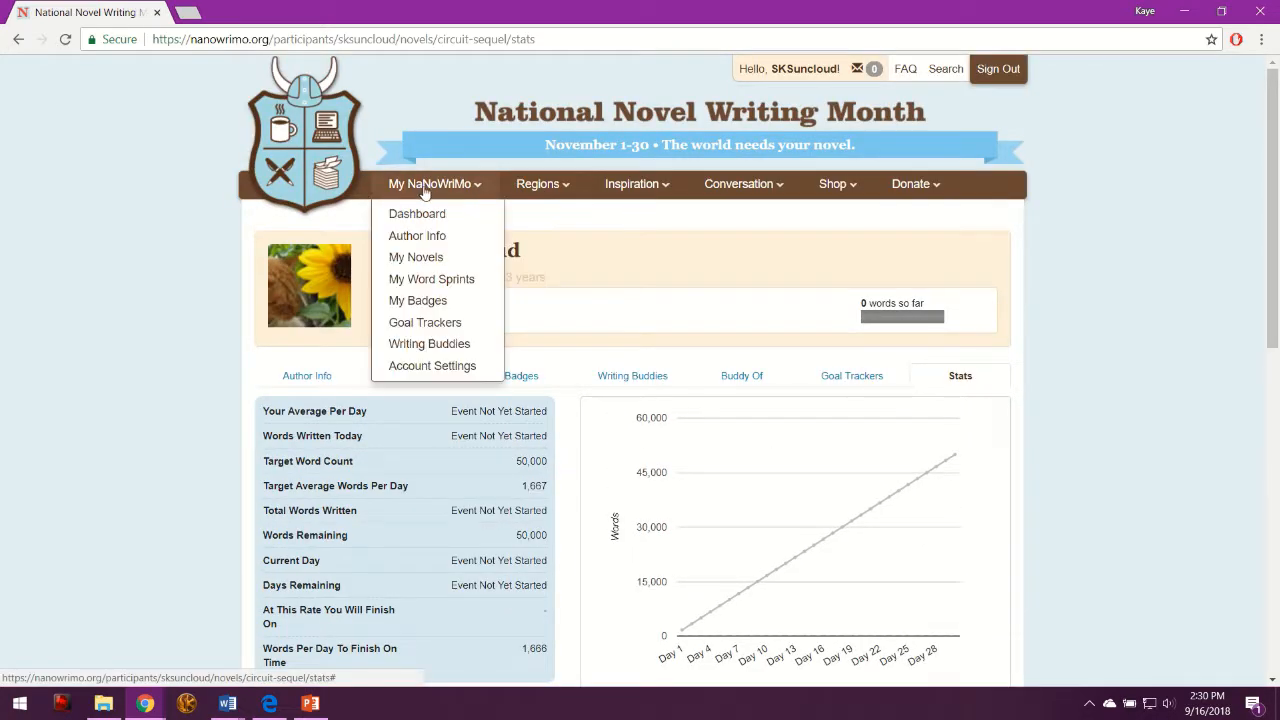
{"action": "left_click", "coordinate": [455, 367]}
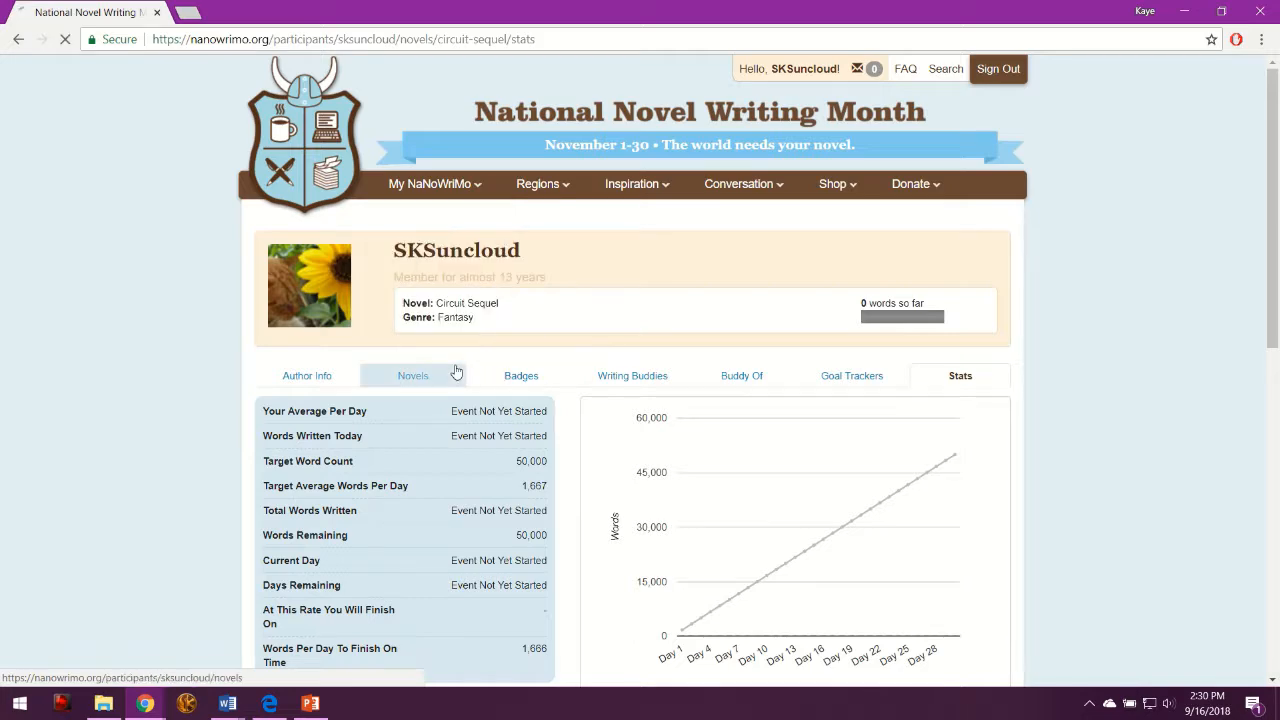
{"action": "scroll", "coordinate": [485, 370], "scroll_direction": "down", "scroll_amount": 3}
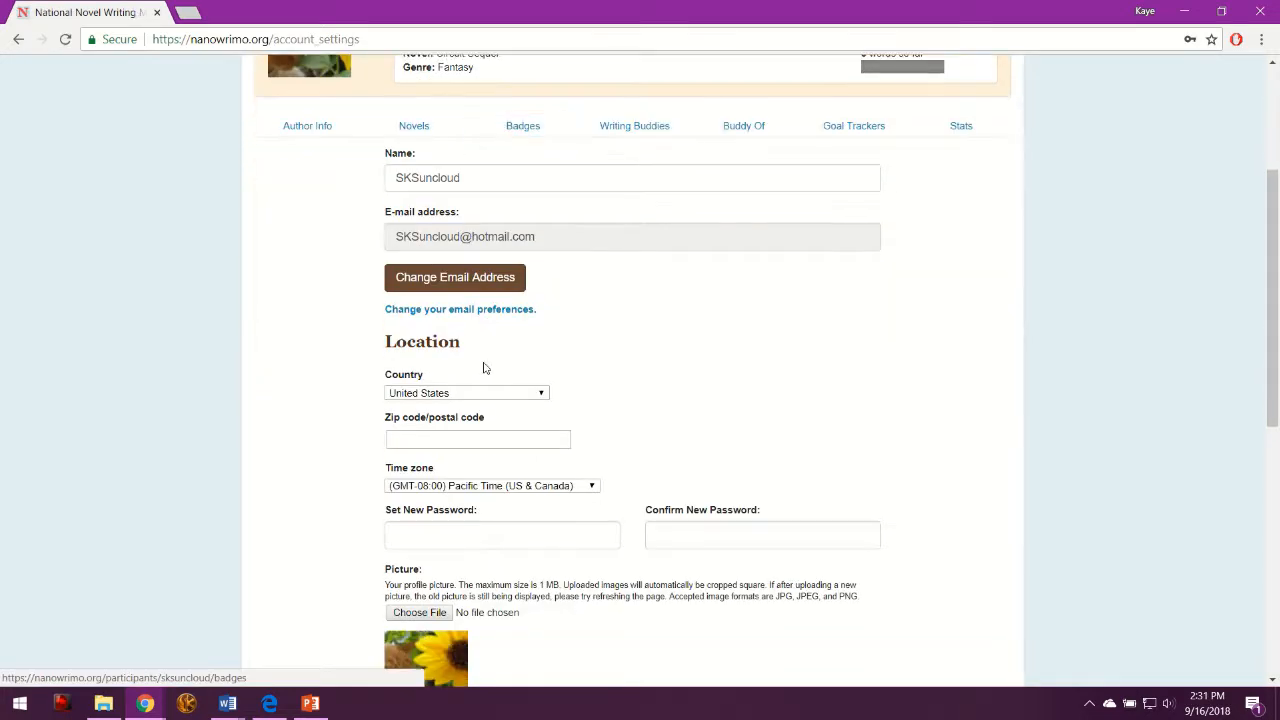
{"action": "scroll", "coordinate": [670, 378], "scroll_direction": "down", "scroll_amount": 2}
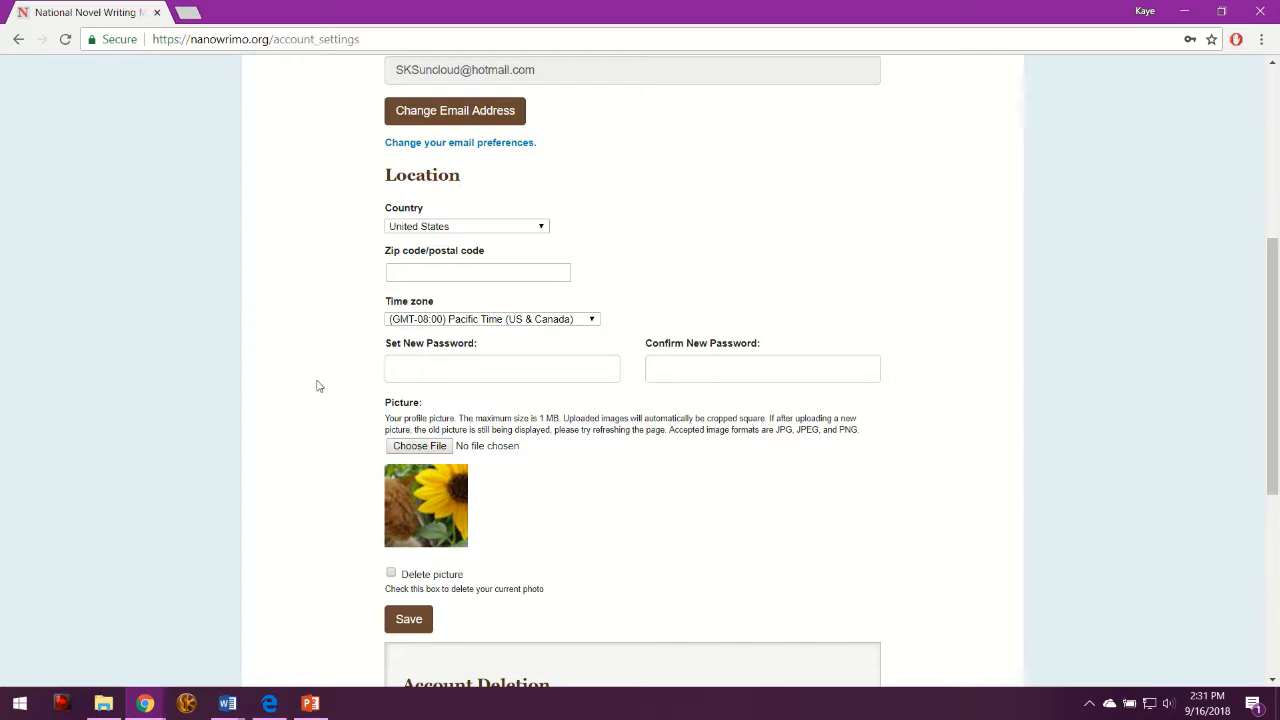
{"action": "scroll", "coordinate": [346, 354], "scroll_direction": "down", "scroll_amount": 2}
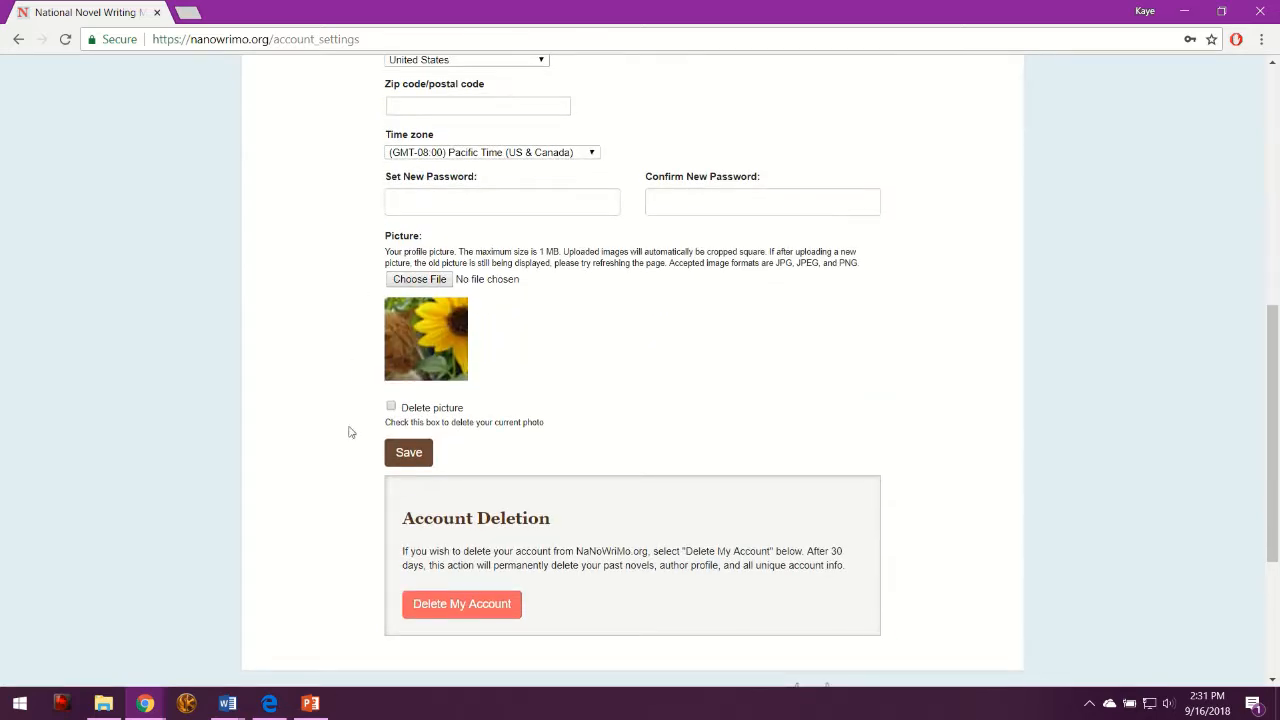
{"action": "scroll", "coordinate": [366, 481], "scroll_direction": "down", "scroll_amount": 2}
Open the email preferences from the account settings, enable "Emails about NaNoWriMo" and submit the change.
{"action": "scroll", "coordinate": [360, 510], "scroll_direction": "up", "scroll_amount": 4}
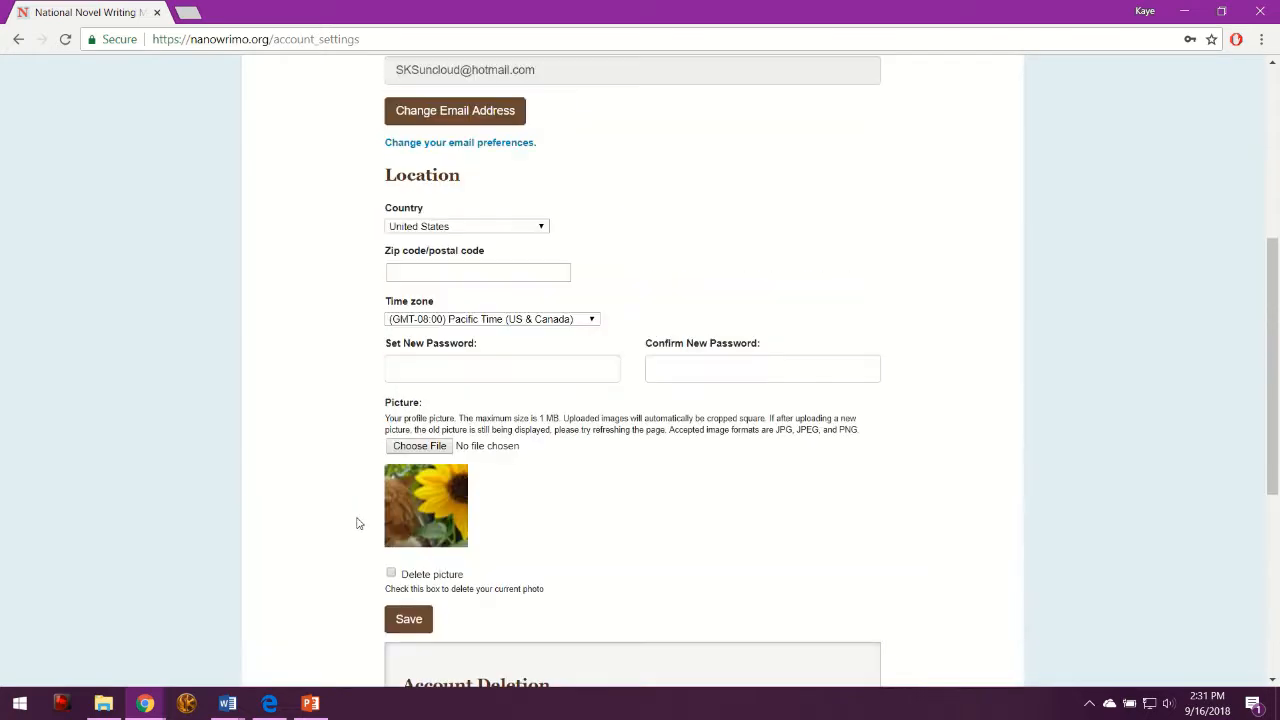
{"action": "scroll", "coordinate": [349, 534], "scroll_direction": "up", "scroll_amount": 4}
{"action": "left_click", "coordinate": [481, 478]}
{"action": "scroll", "coordinate": [497, 504], "scroll_direction": "down", "scroll_amount": 1}
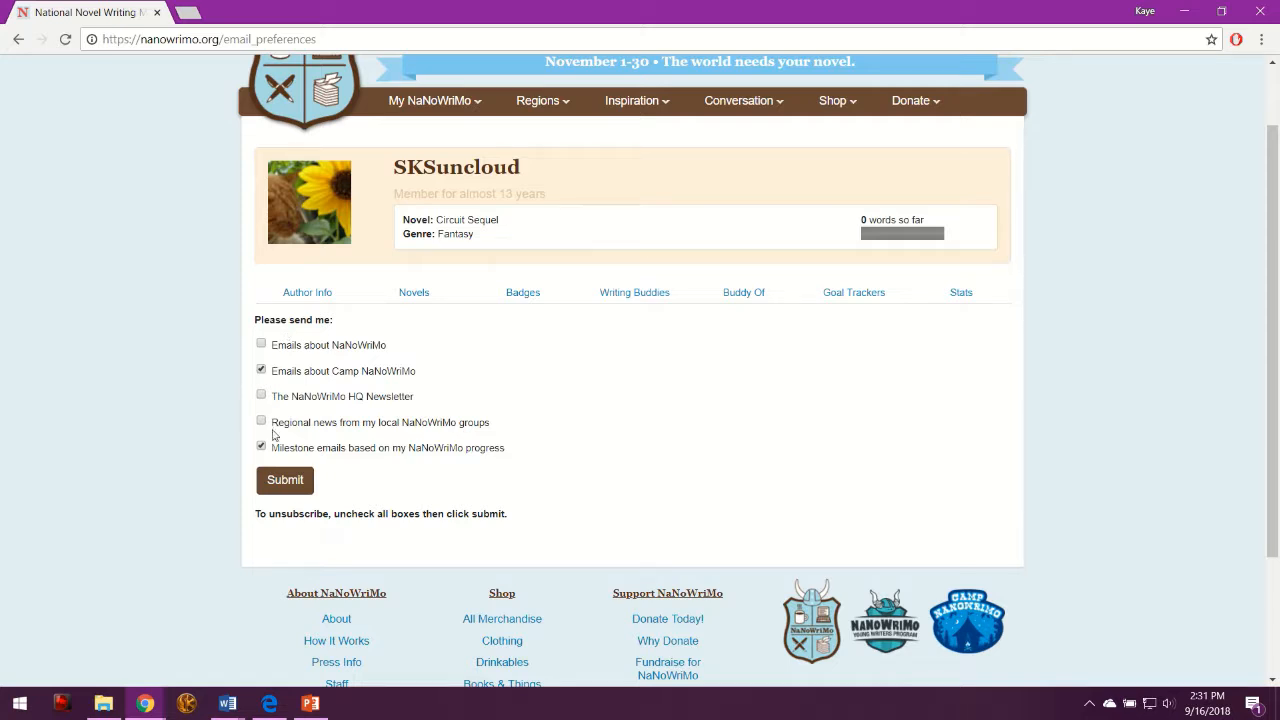
{"action": "left_click", "coordinate": [260, 344]}
{"action": "left_click", "coordinate": [288, 482]}
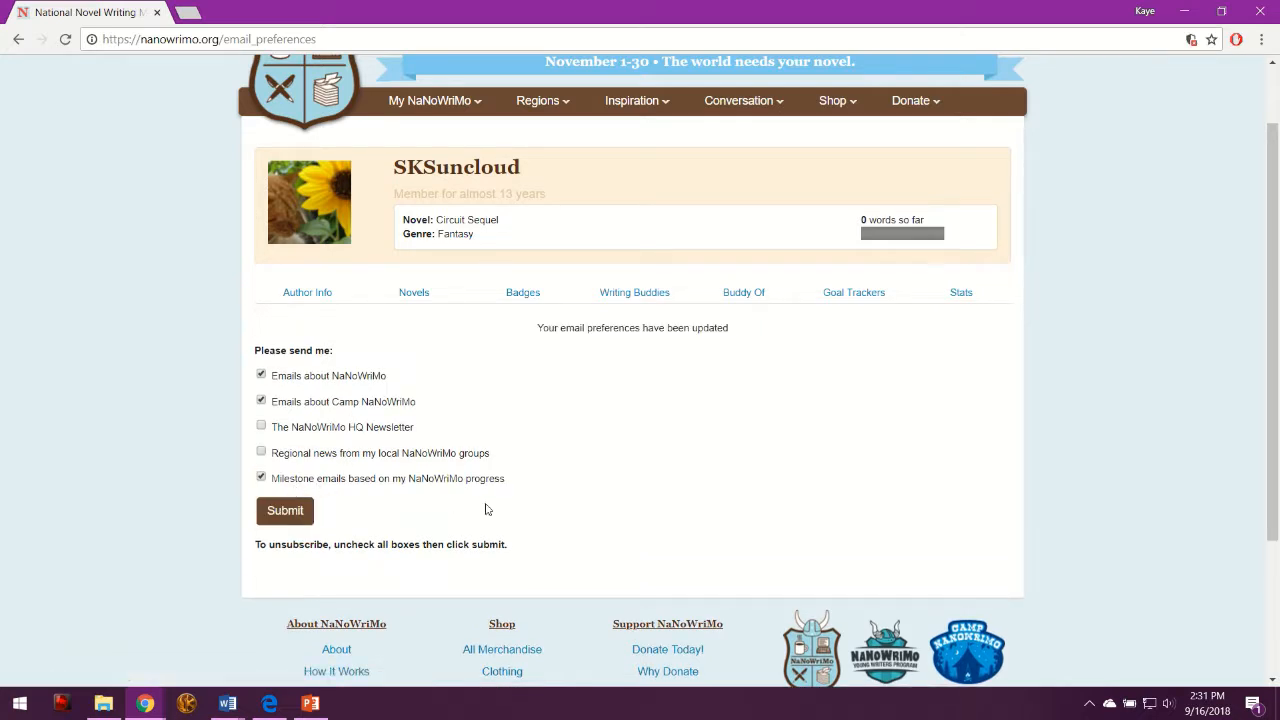
Open the home region page and examine its notes, calendar, municipal liaisons, links and regional forum threads.
{"action": "scroll", "coordinate": [487, 509], "scroll_direction": "up", "scroll_amount": 1}
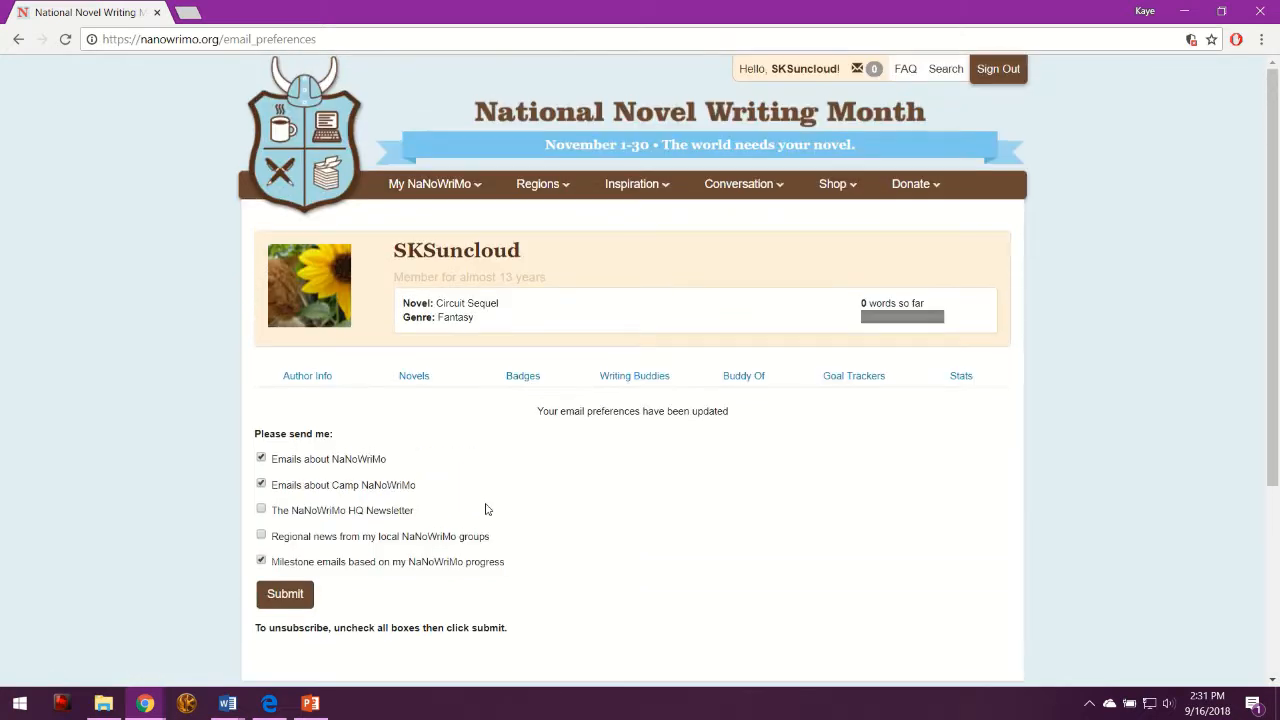
{"action": "left_click", "coordinate": [540, 196]}
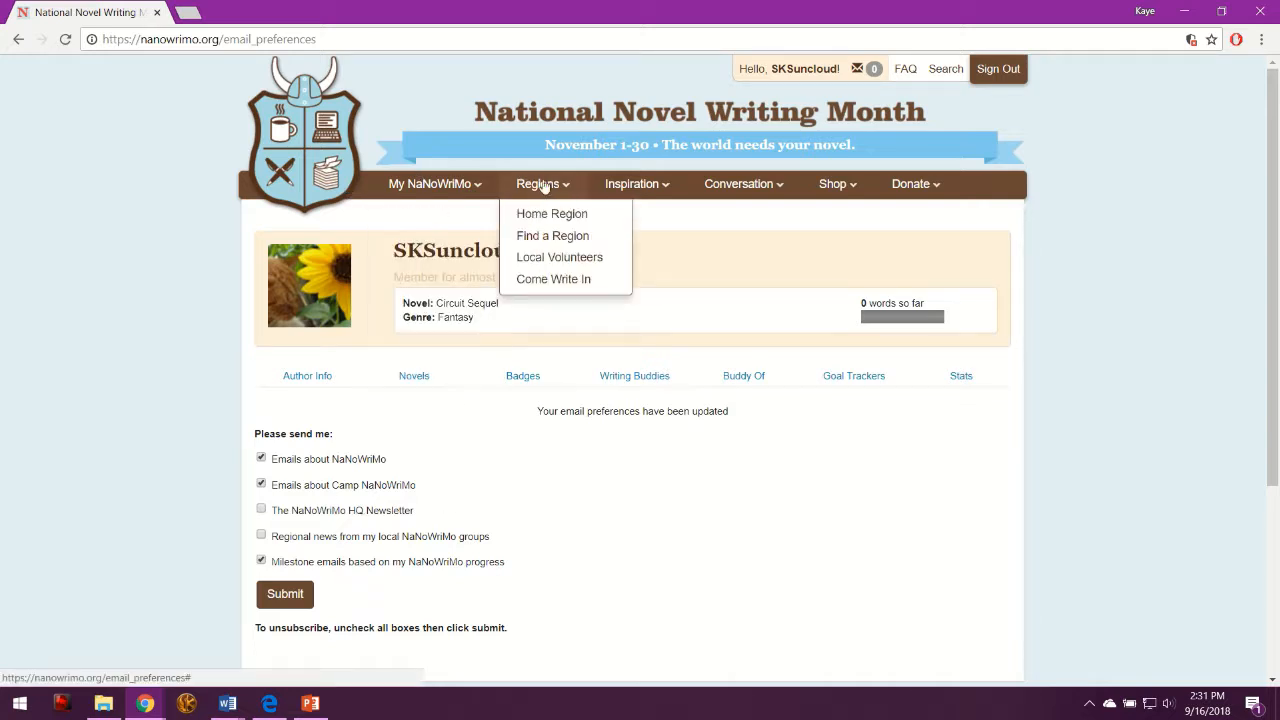
{"action": "left_click", "coordinate": [547, 215]}
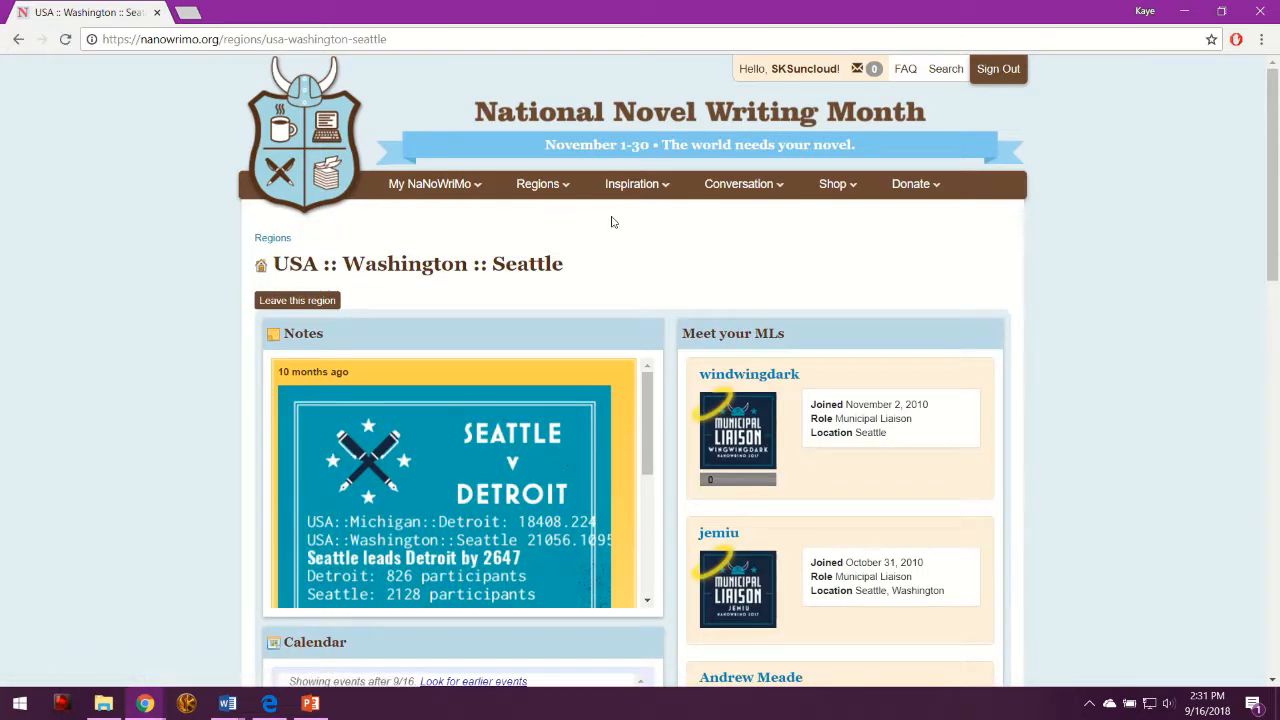
{"action": "scroll", "coordinate": [667, 279], "scroll_direction": "down", "scroll_amount": 2}
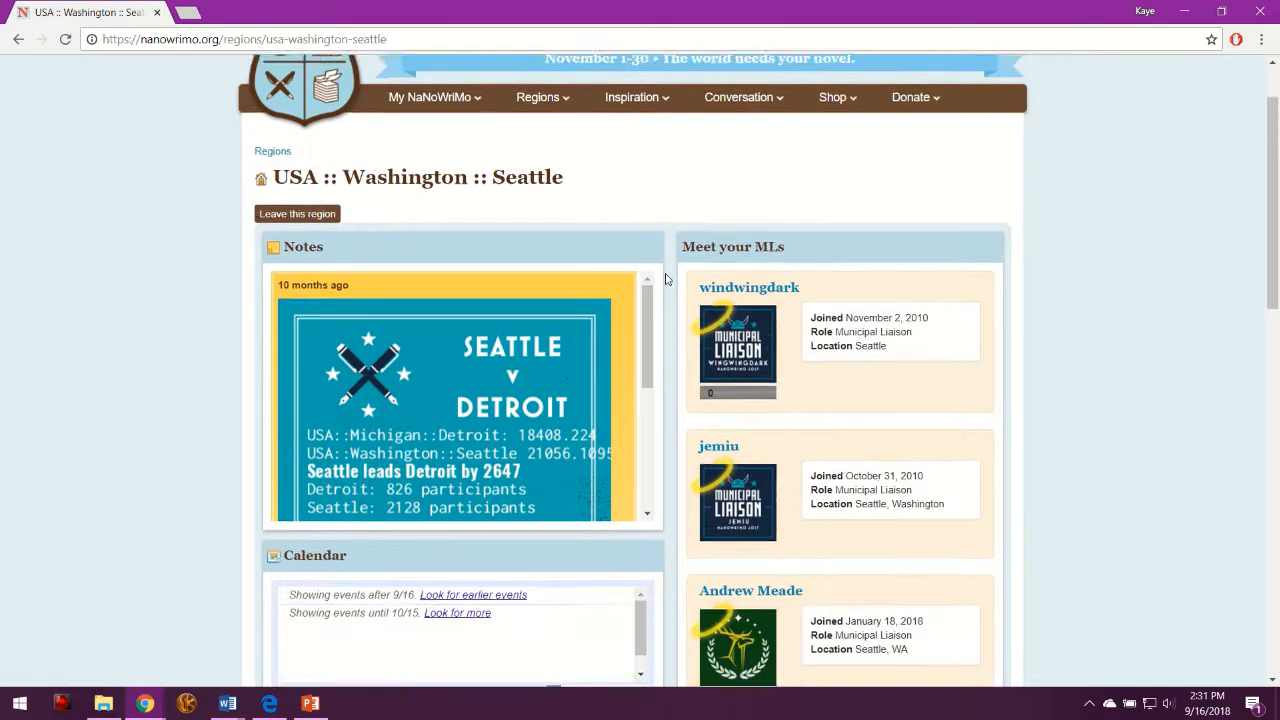
{"action": "scroll", "coordinate": [667, 279], "scroll_direction": "down", "scroll_amount": 3}
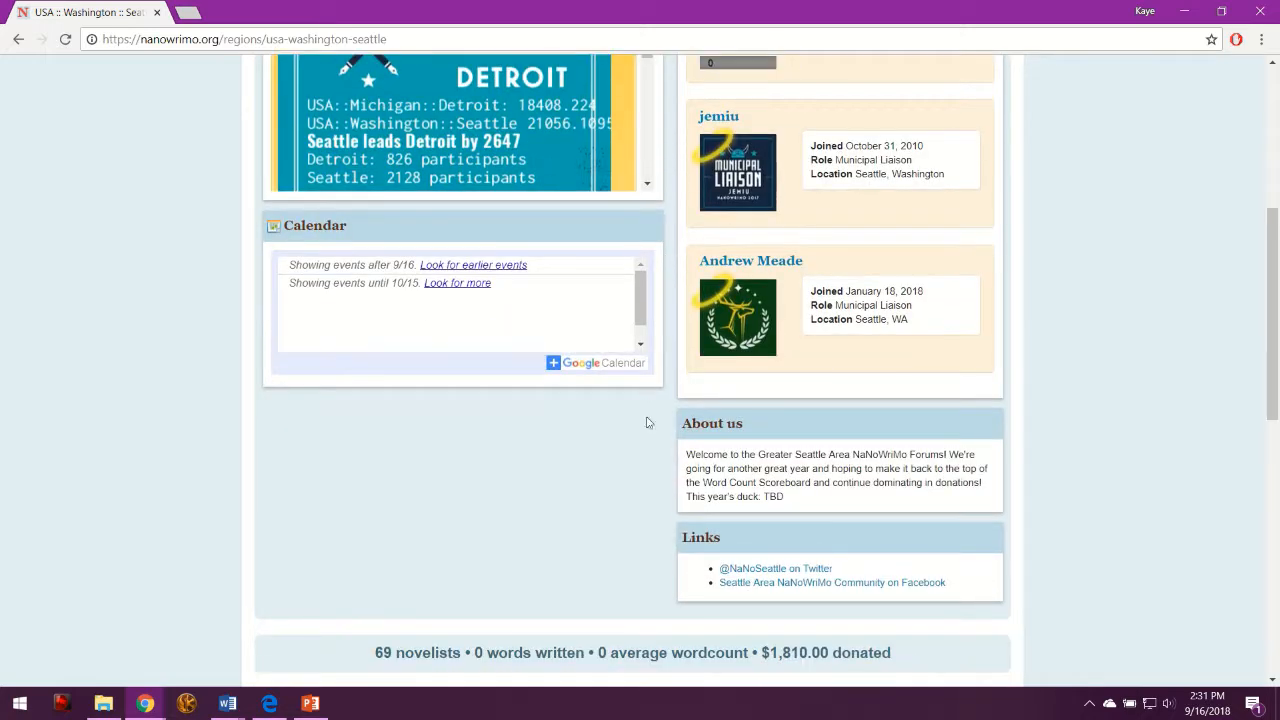
{"action": "scroll", "coordinate": [648, 410], "scroll_direction": "down", "scroll_amount": 2}
{"action": "scroll", "coordinate": [516, 467], "scroll_direction": "down", "scroll_amount": 4}
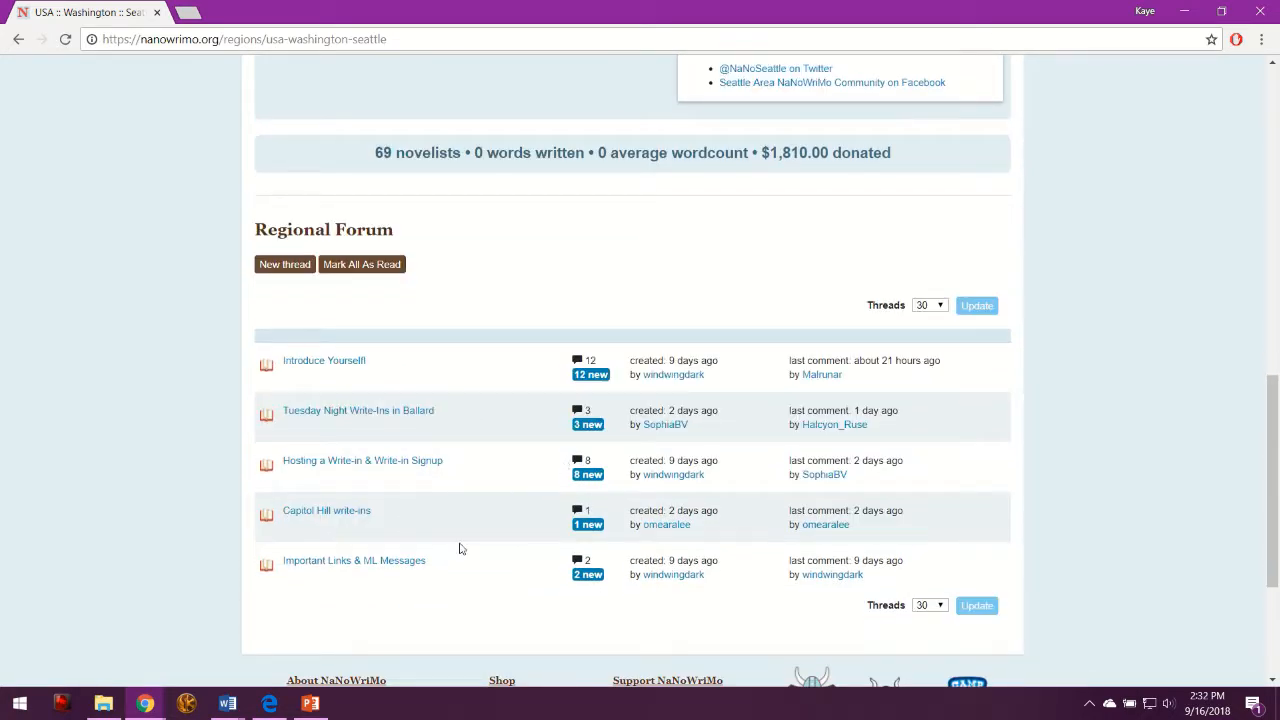
{"action": "scroll", "coordinate": [560, 470], "scroll_direction": "up", "scroll_amount": 12}
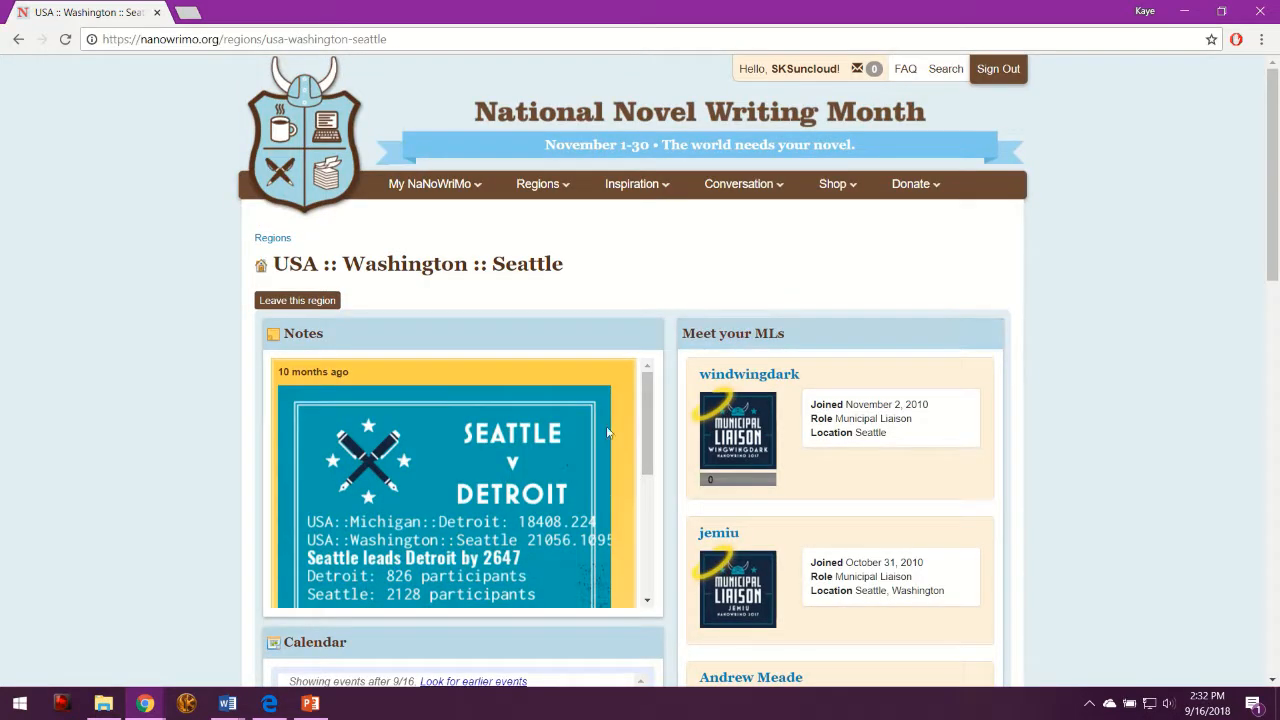
{"action": "scroll", "coordinate": [607, 432], "scroll_direction": "down", "scroll_amount": 5}
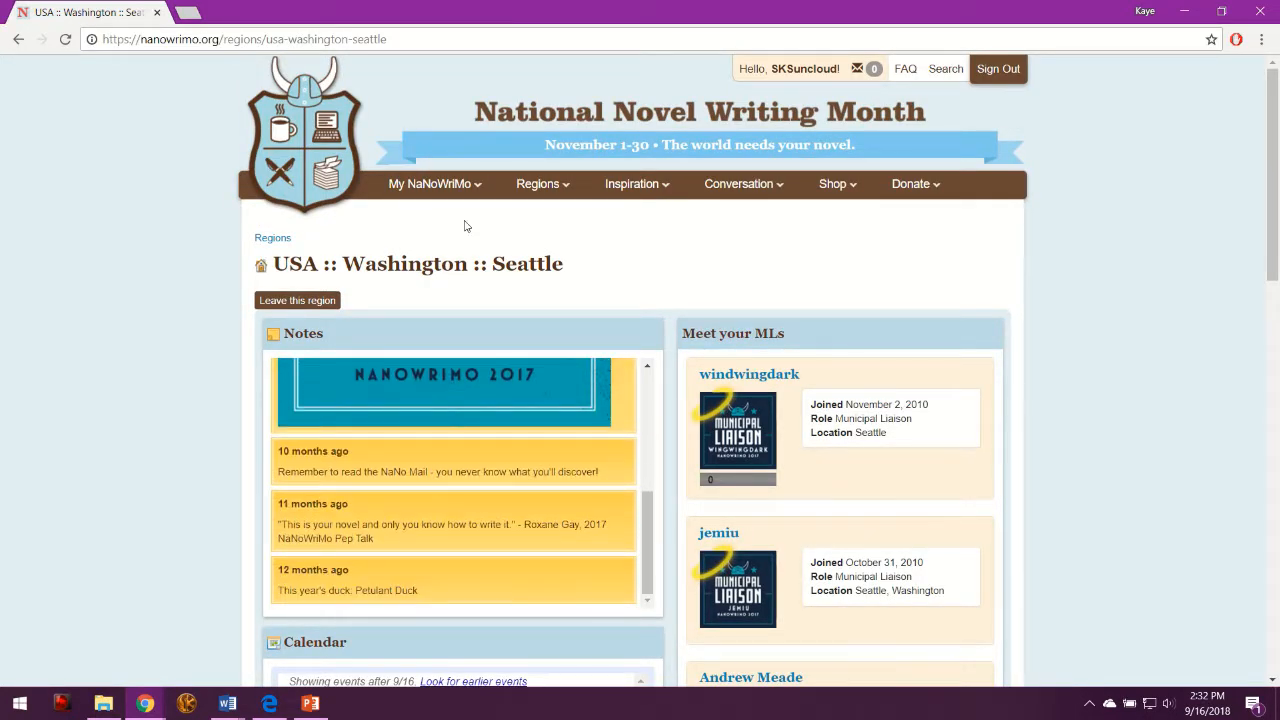
Open the Regions Directory, filter all regions by "vancouver" and review the home-region options under My Regions.
{"action": "left_click", "coordinate": [540, 184]}
{"action": "left_click", "coordinate": [558, 255]}
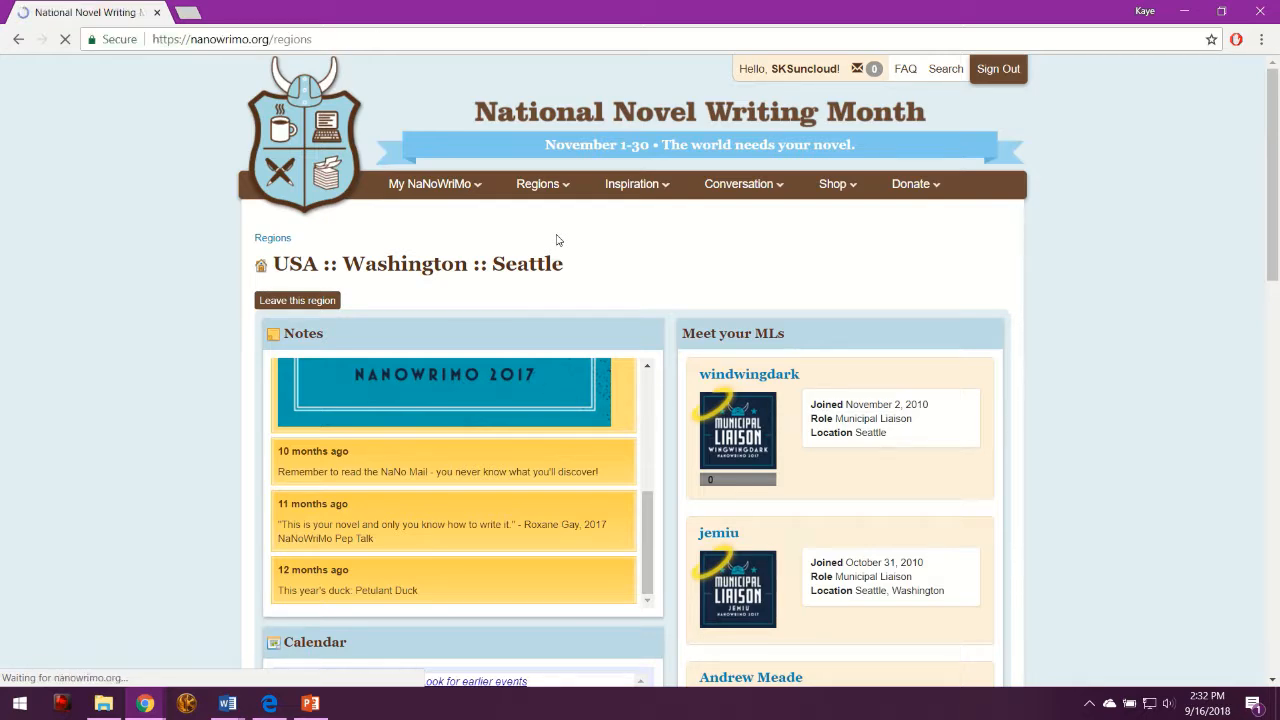
{"action": "scroll", "coordinate": [570, 250], "scroll_direction": "down", "scroll_amount": 2}
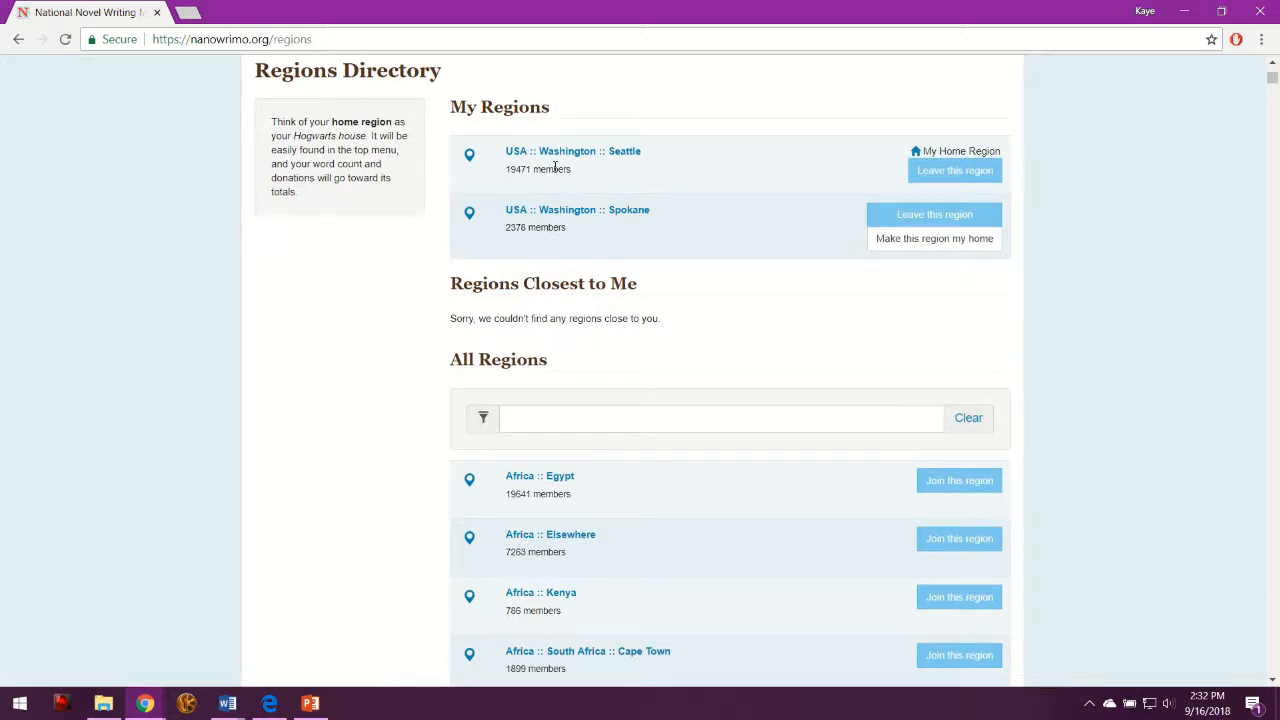
{"action": "left_click", "coordinate": [616, 418]}
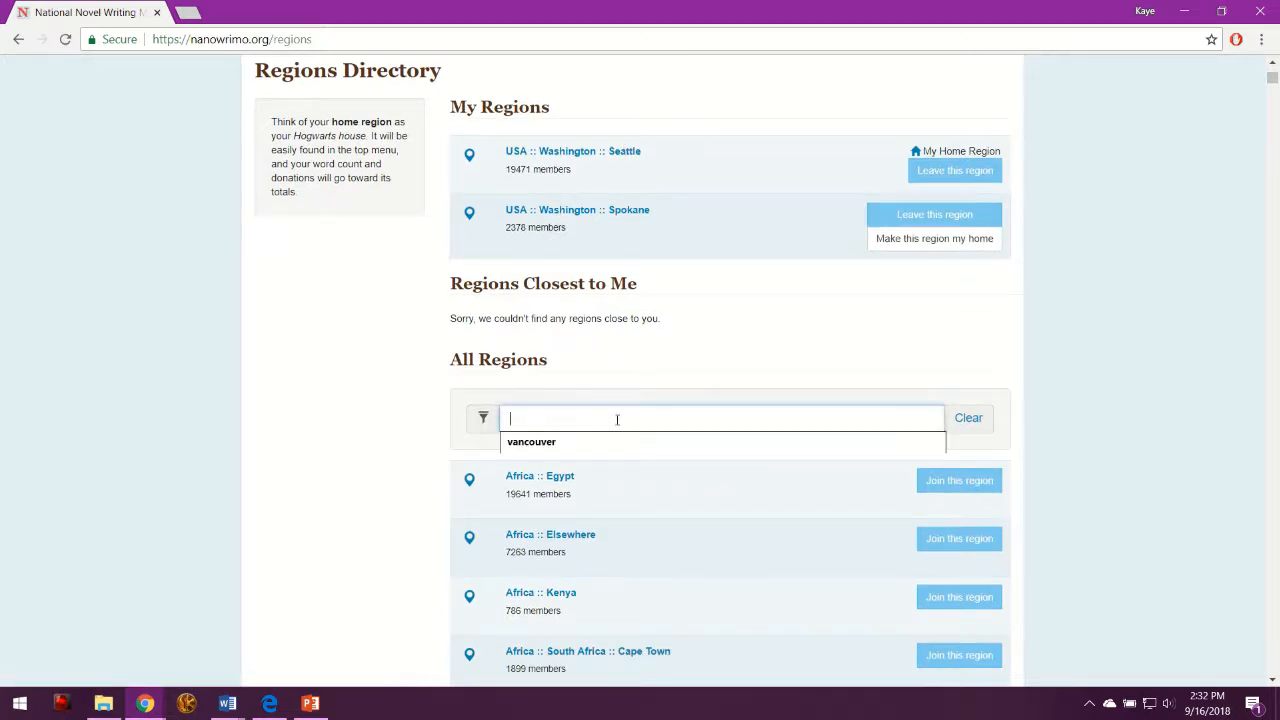
{"action": "type", "text": "v"}
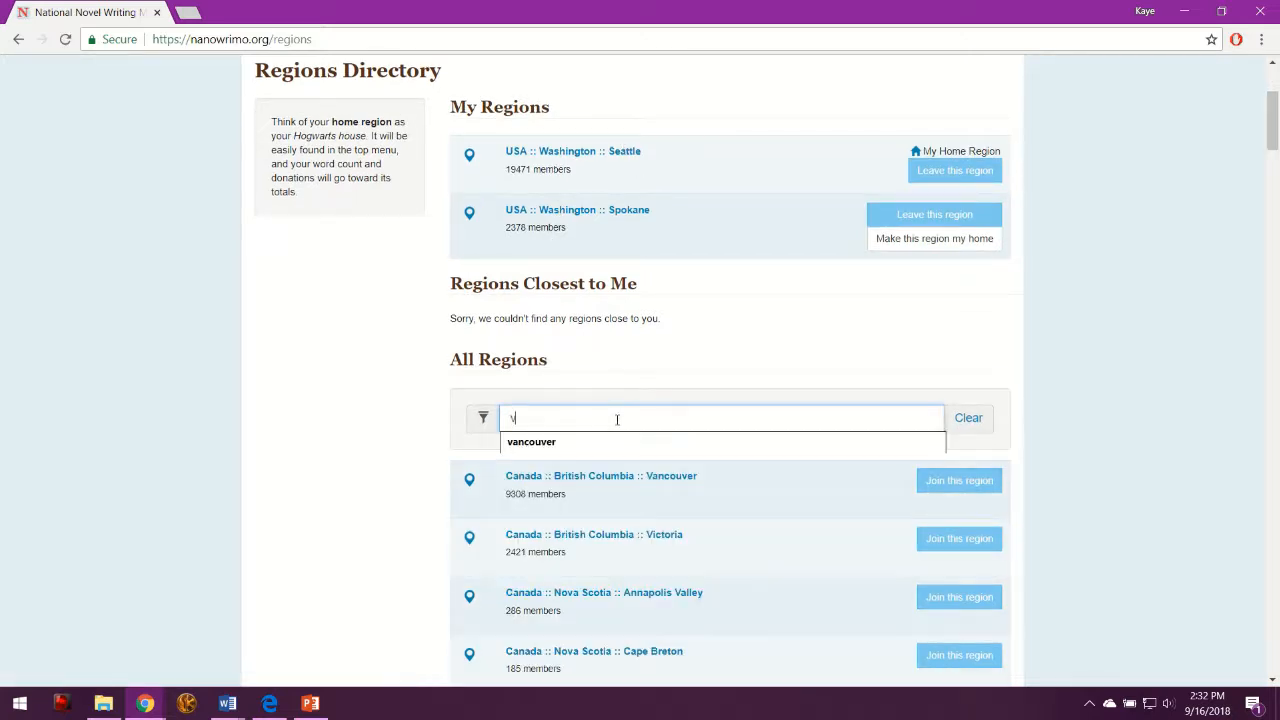
{"action": "type", "text": "ancouver"}
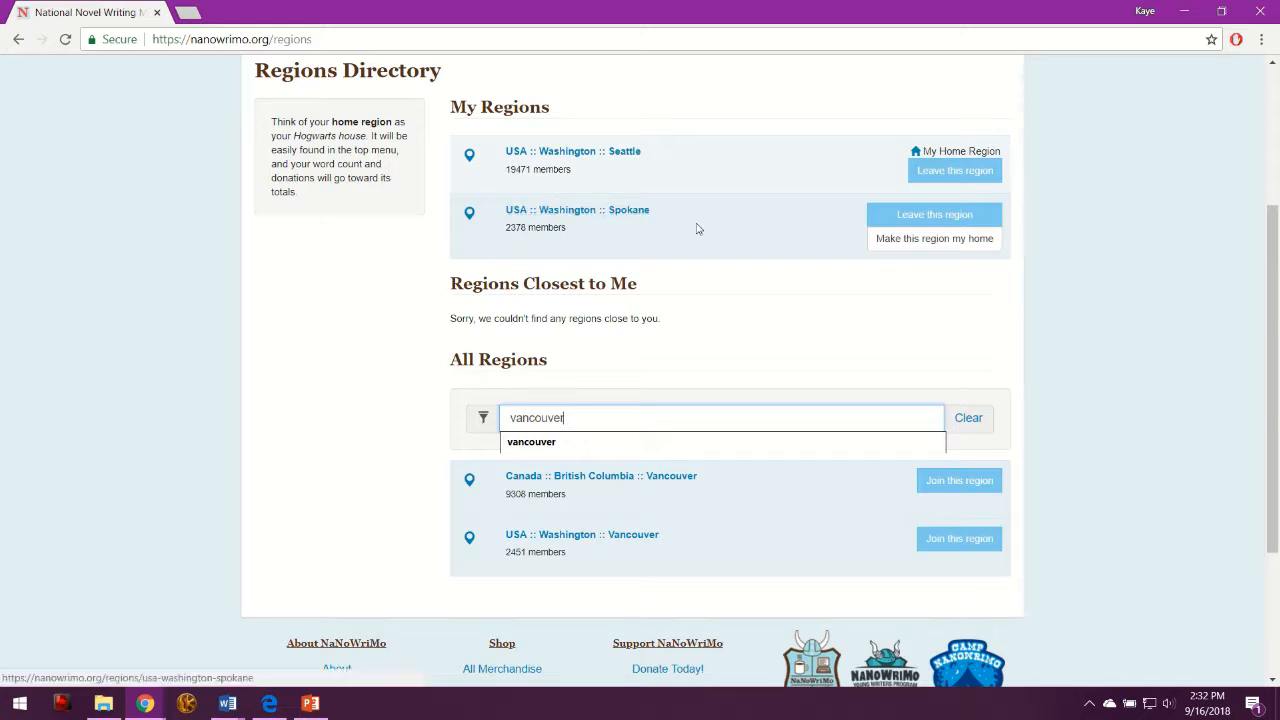
{"action": "scroll", "coordinate": [900, 320], "scroll_direction": "up", "scroll_amount": 2}
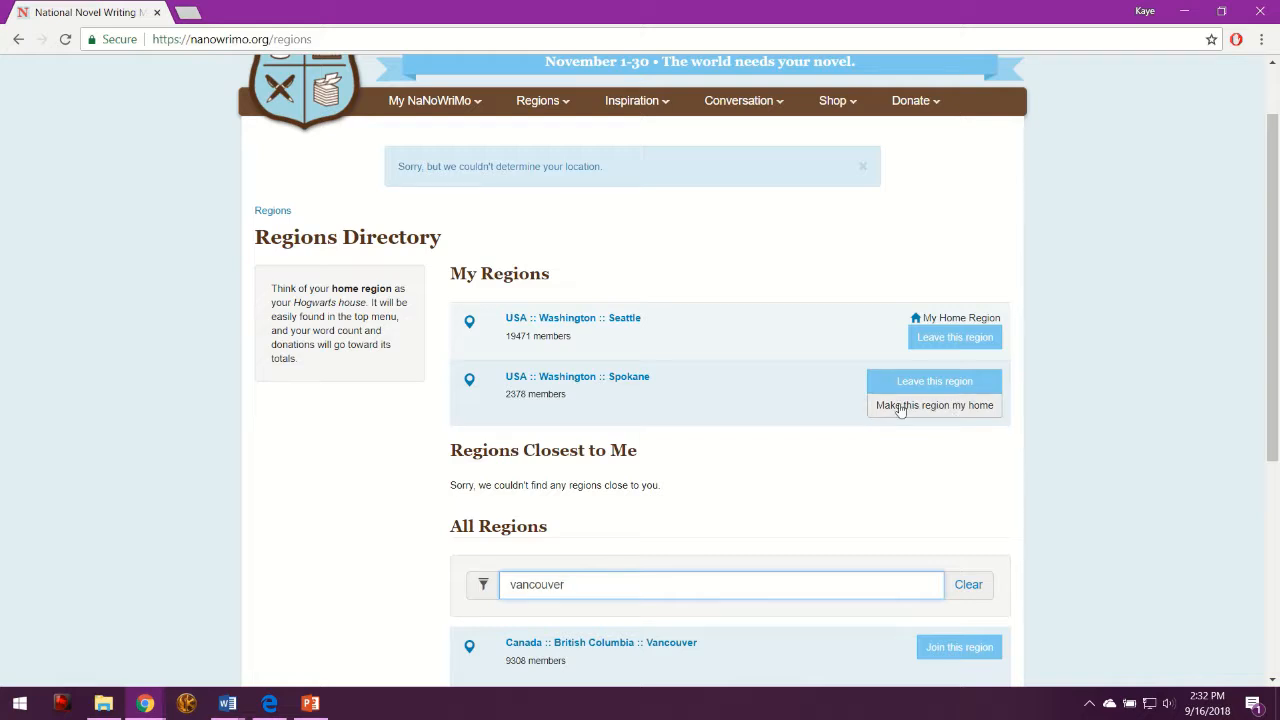
{"action": "scroll", "coordinate": [651, 428], "scroll_direction": "up", "scroll_amount": 1}
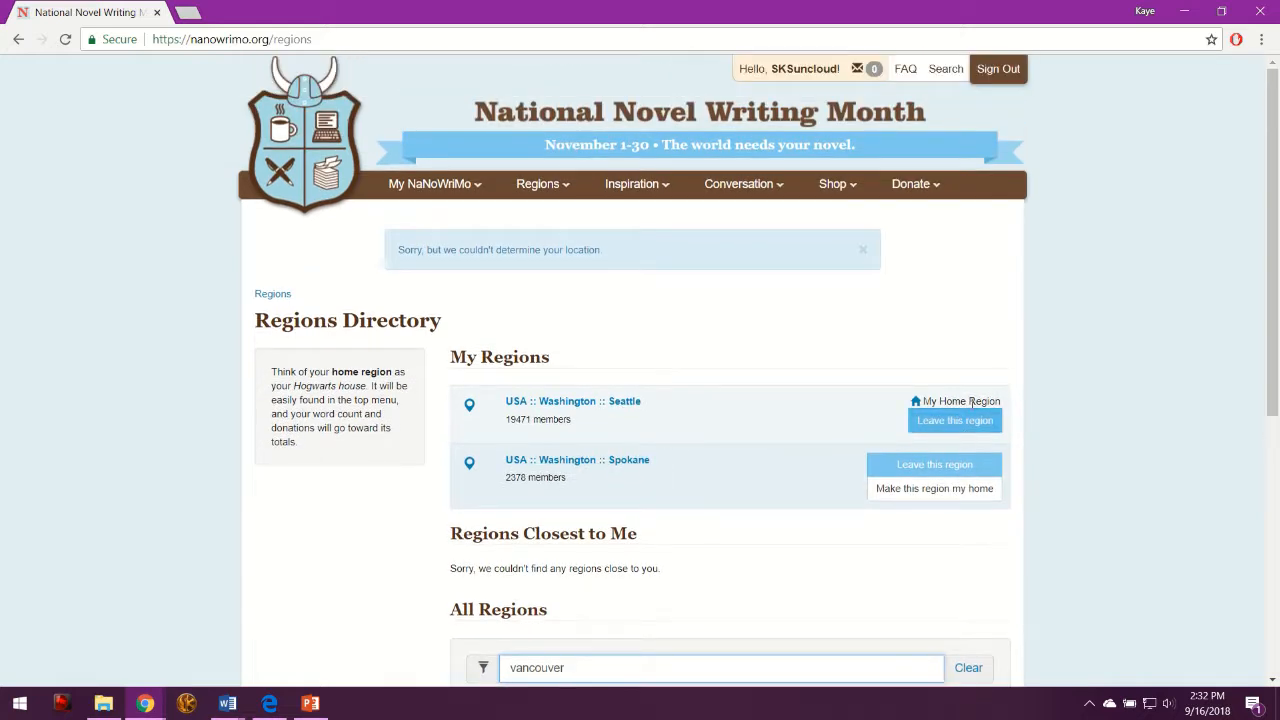
Open the NaNo Prep page from the inspiration resources and look over its introduction and event agenda.
{"action": "mouse_move", "coordinate": [525, 189]}
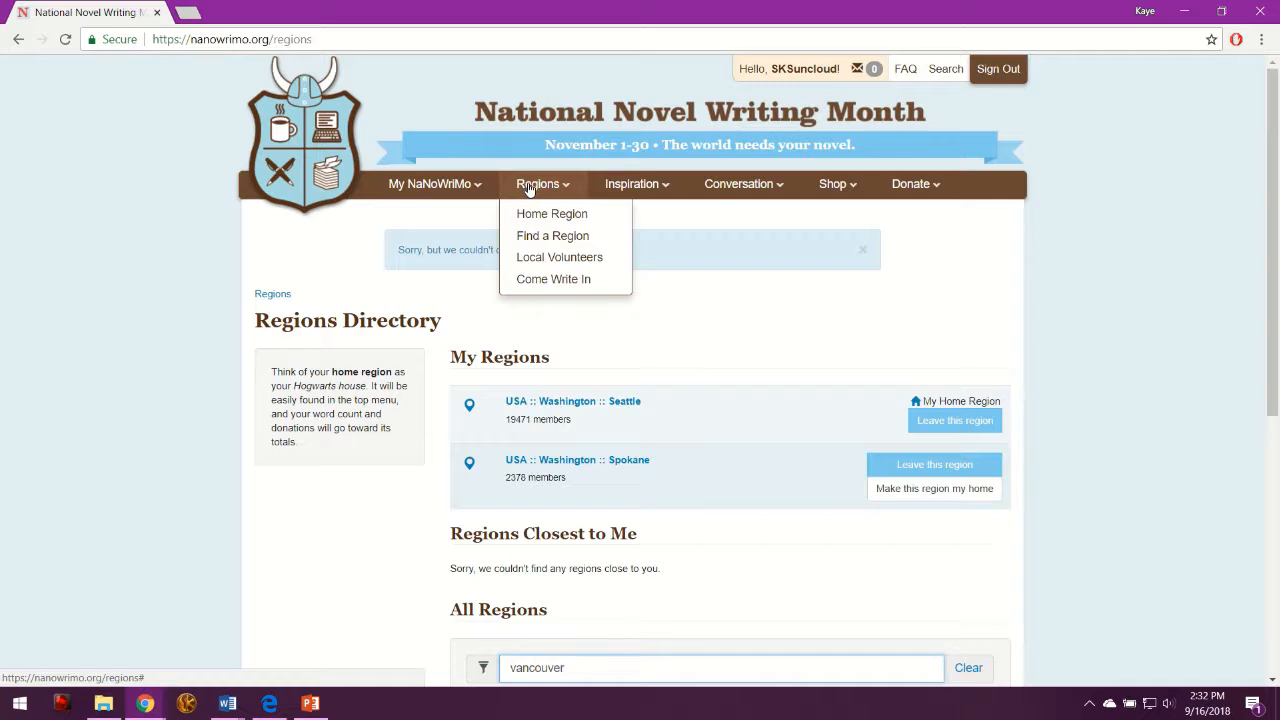
{"action": "mouse_move", "coordinate": [651, 196]}
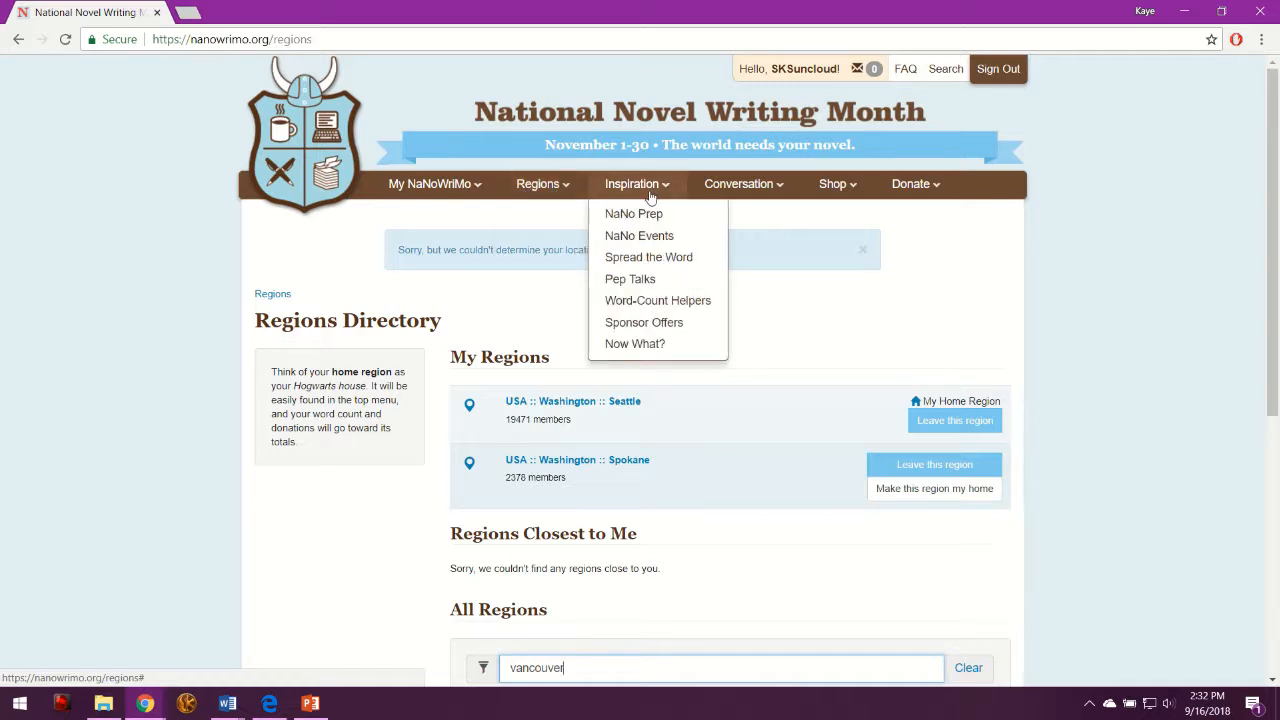
{"action": "left_click", "coordinate": [648, 213]}
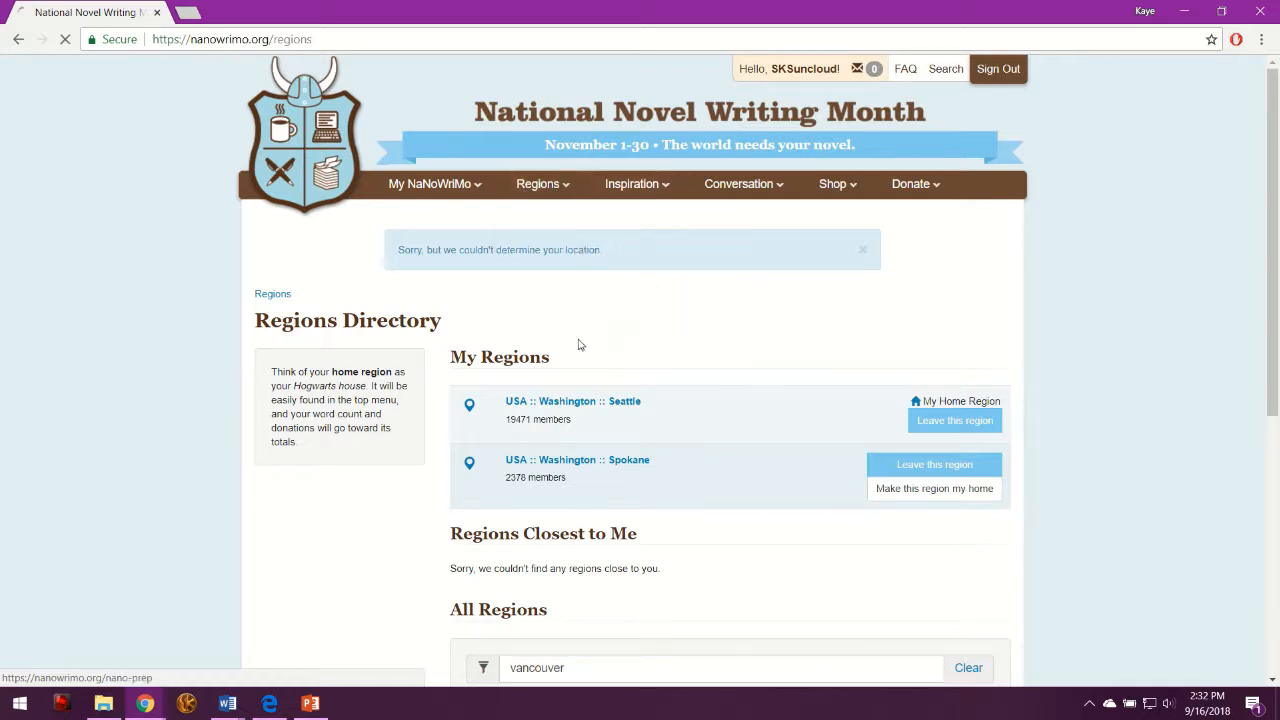
{"action": "scroll", "coordinate": [605, 355], "scroll_direction": "down", "scroll_amount": 3}
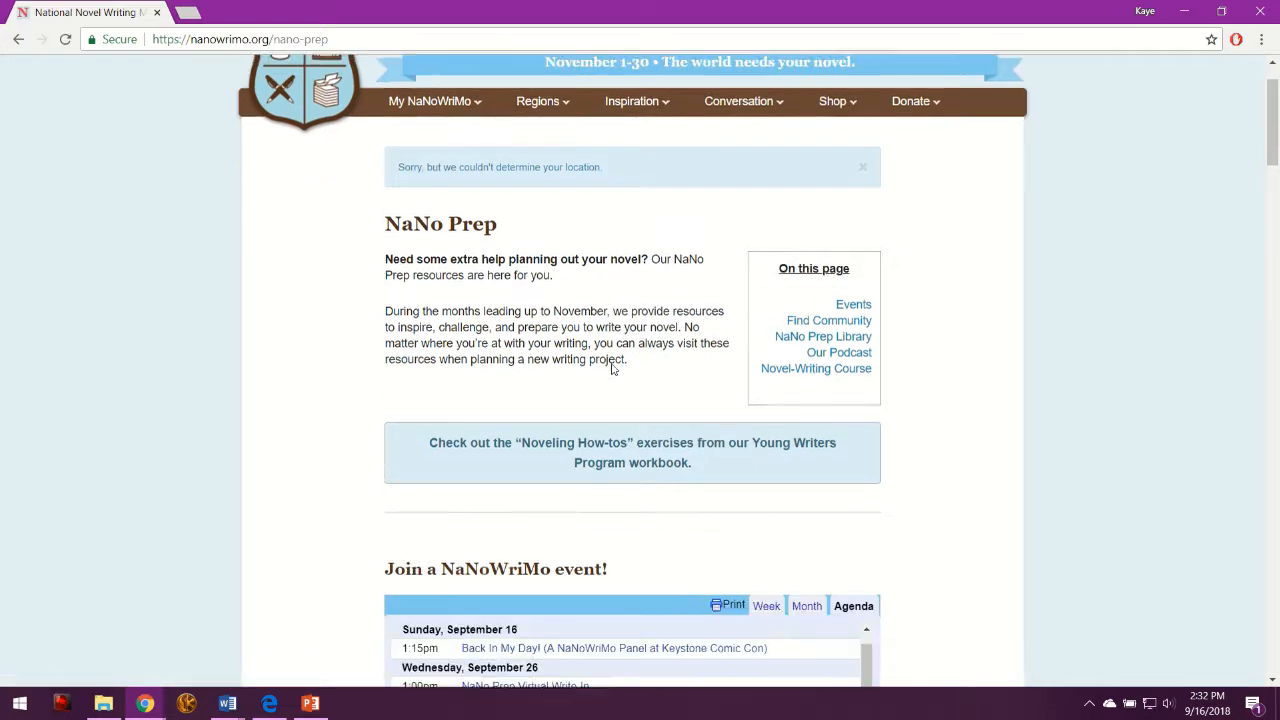
Look over the event calendar and the community section of the NaNo Prep page.
{"action": "scroll", "coordinate": [397, 314], "scroll_direction": "down", "scroll_amount": 2}
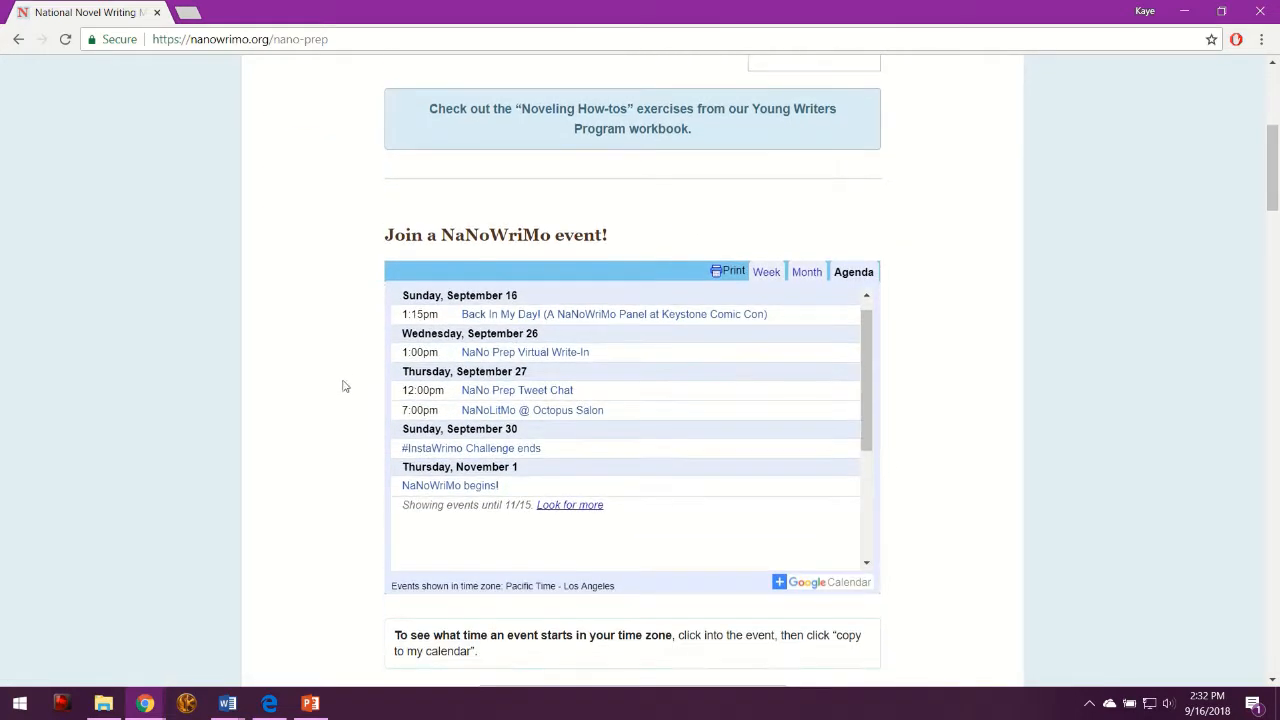
{"action": "scroll", "coordinate": [340, 474], "scroll_direction": "down", "scroll_amount": 4}
{"action": "scroll", "coordinate": [340, 471], "scroll_direction": "up", "scroll_amount": 8}
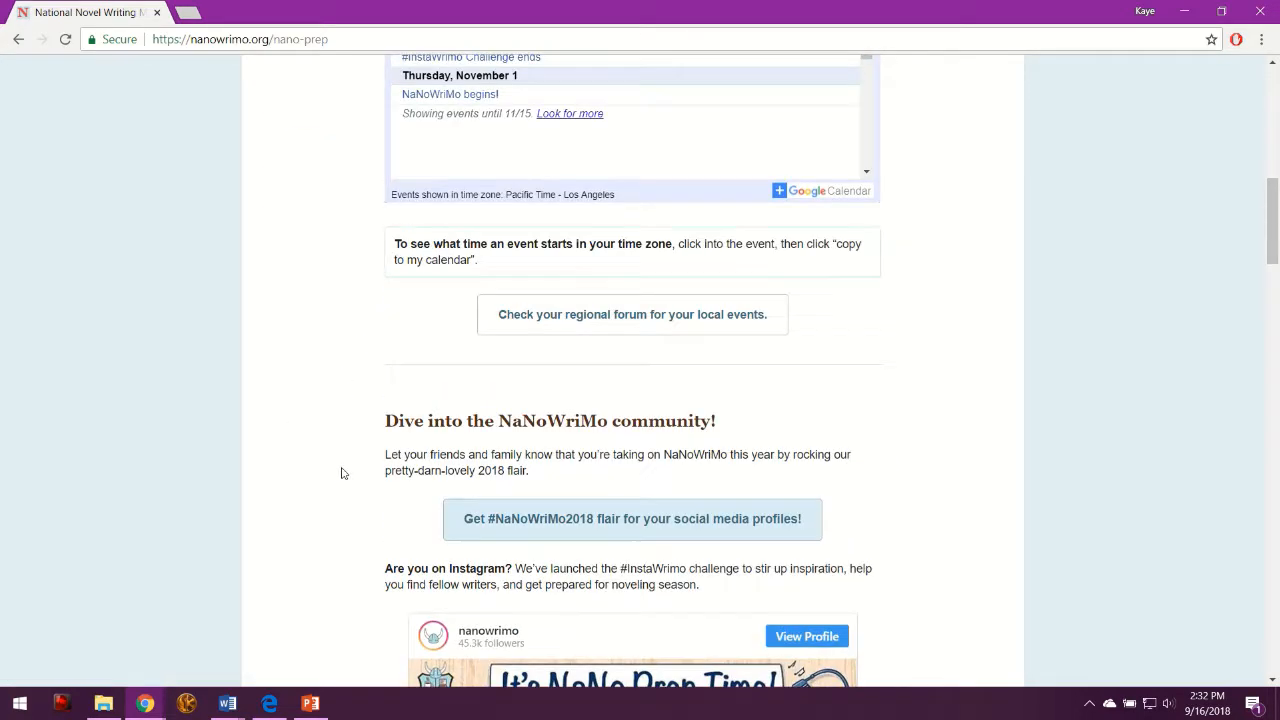
Open the Word-Count Helpers page from the inspiration resources and look over its scoreboard, widget and API options.
{"action": "mouse_move", "coordinate": [632, 185]}
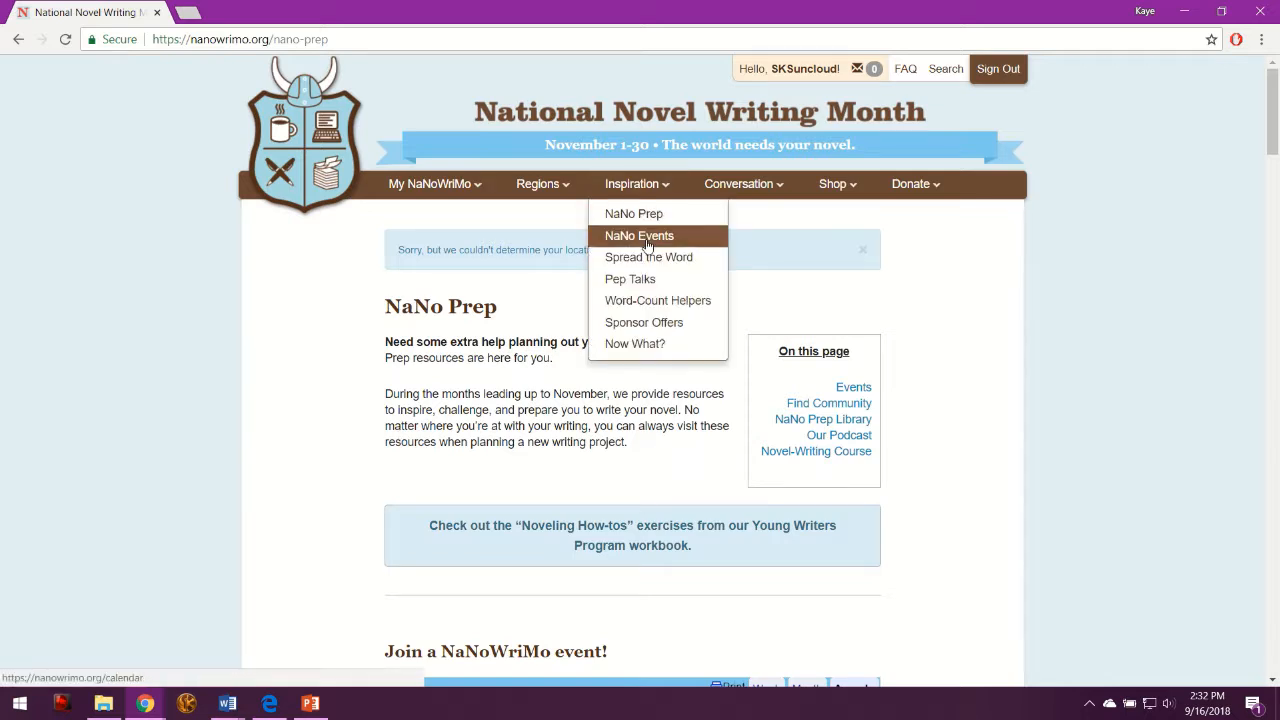
{"action": "left_click", "coordinate": [655, 305]}
{"action": "scroll", "coordinate": [374, 401], "scroll_direction": "down", "scroll_amount": 3}
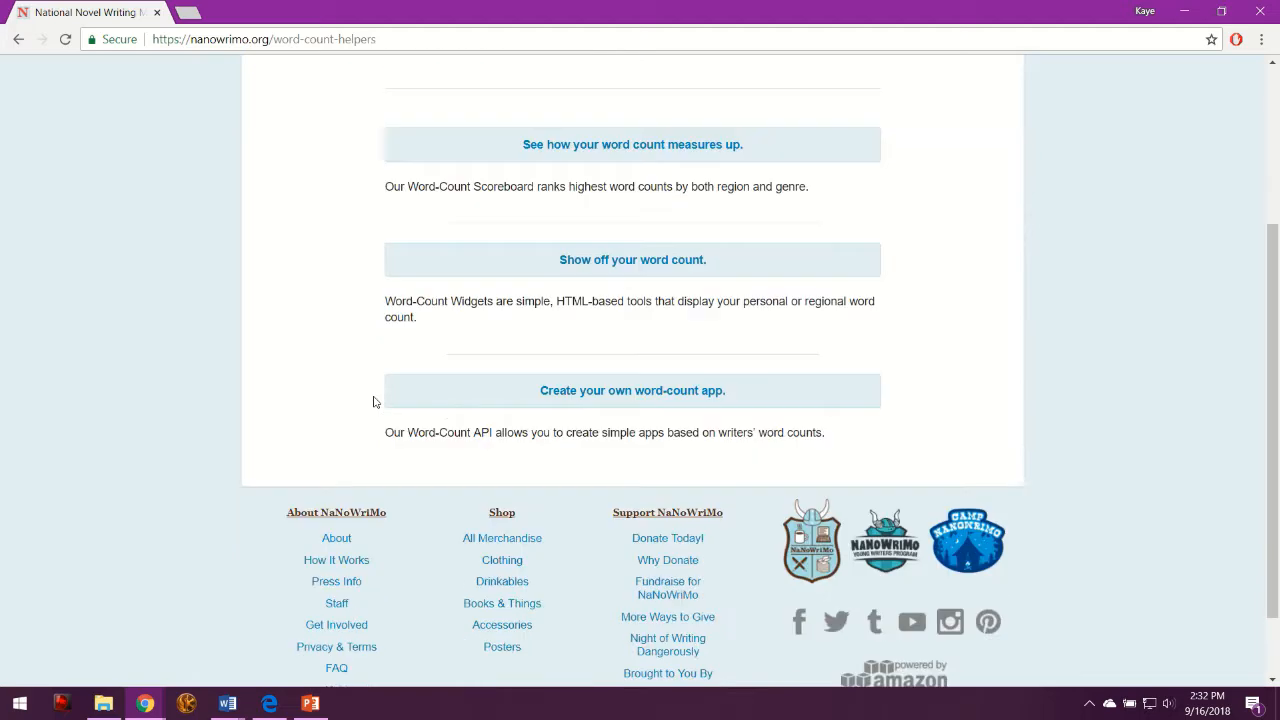
{"action": "scroll", "coordinate": [374, 401], "scroll_direction": "up", "scroll_amount": 3}
Open the Spread the Word page from the inspiration resources and look through its social media banners and profile graphics.
{"action": "mouse_move", "coordinate": [606, 200]}
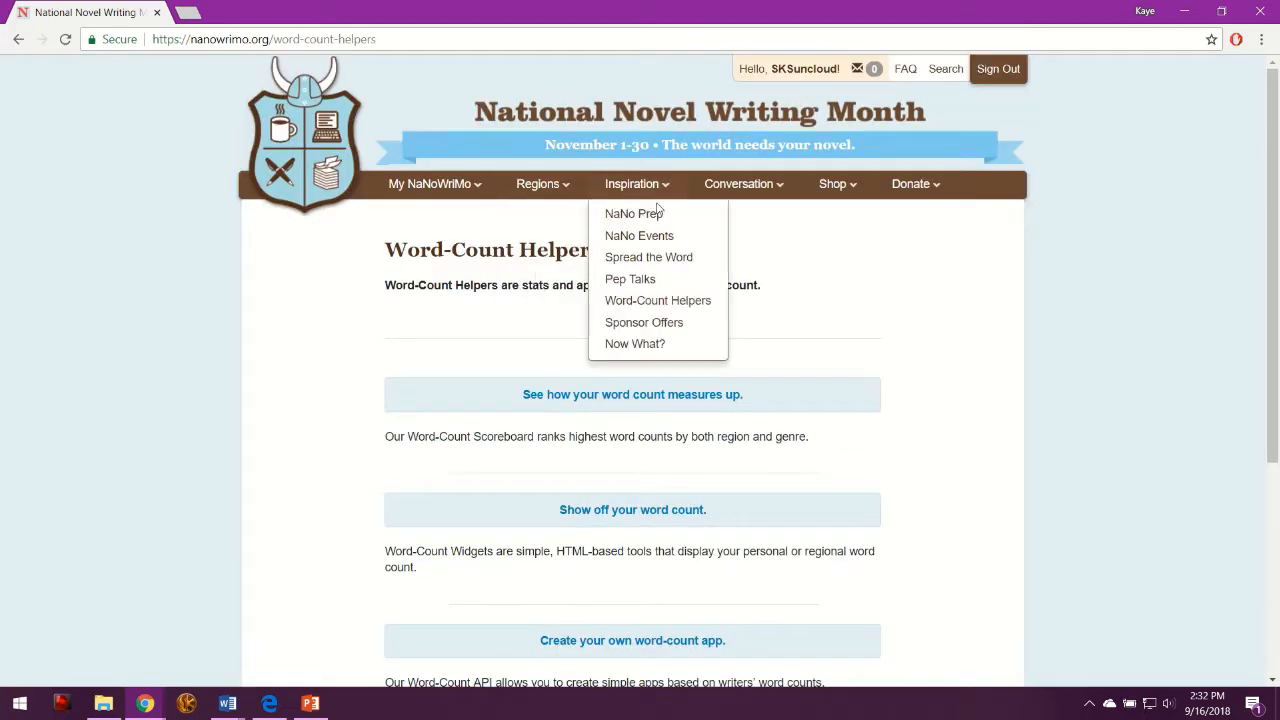
{"action": "left_click", "coordinate": [680, 260]}
{"action": "scroll", "coordinate": [681, 309], "scroll_direction": "down", "scroll_amount": 3}
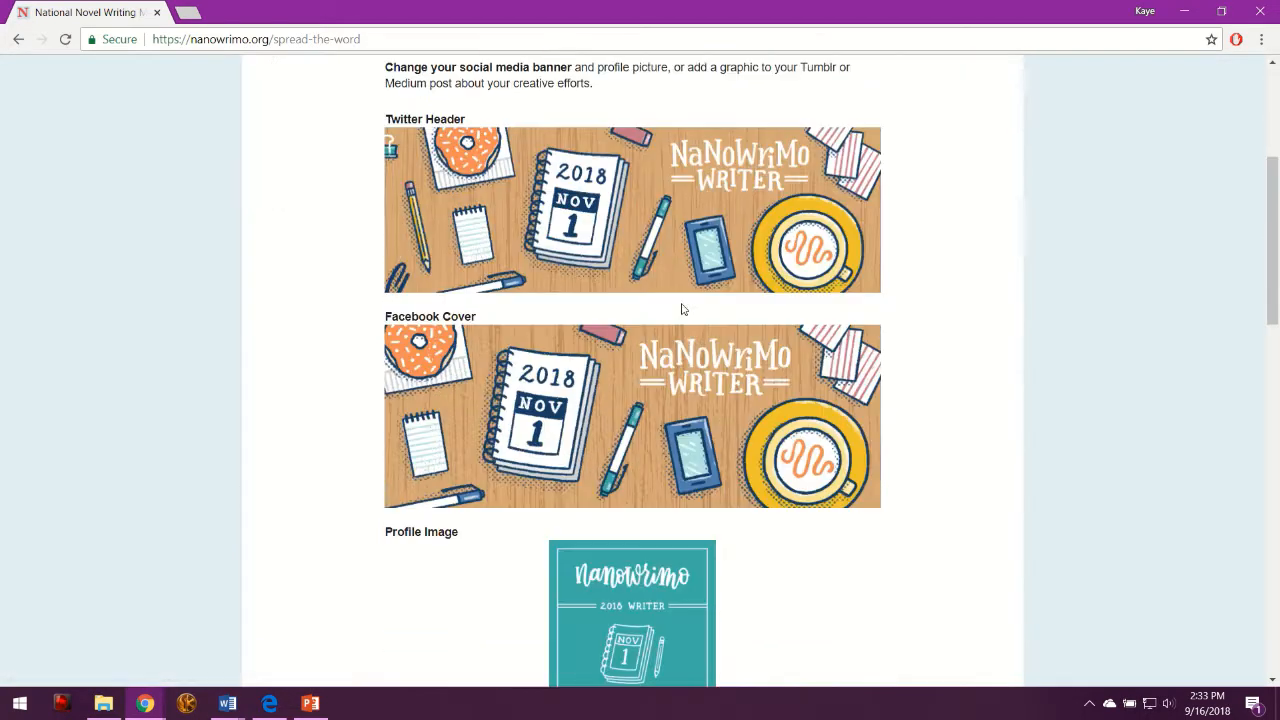
{"action": "scroll", "coordinate": [527, 488], "scroll_direction": "down", "scroll_amount": 4}
{"action": "scroll", "coordinate": [527, 488], "scroll_direction": "up", "scroll_amount": 7}
Open the "Now What?" page from the inspiration resources and review its introduction to revising and publishing.
{"action": "mouse_move", "coordinate": [645, 210]}
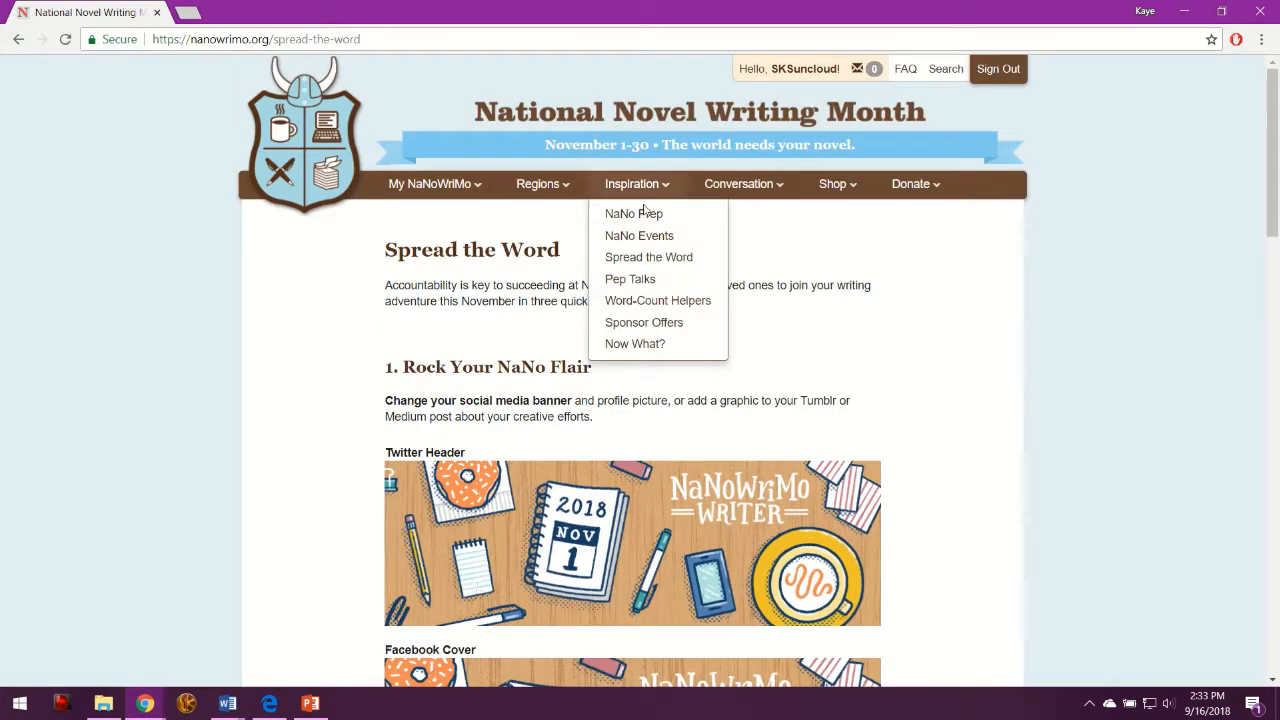
{"action": "left_click", "coordinate": [675, 354]}
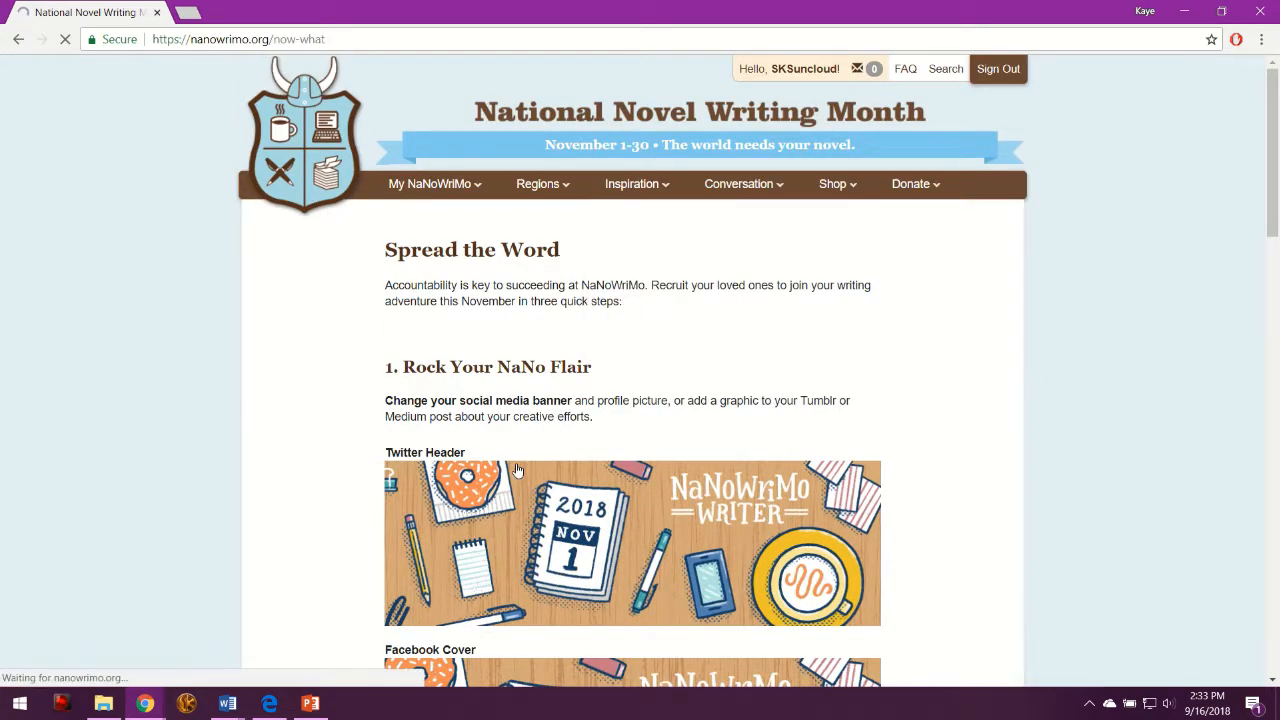
{"action": "scroll", "coordinate": [517, 470], "scroll_direction": "down", "scroll_amount": 2}
{"action": "scroll", "coordinate": [629, 400], "scroll_direction": "up", "scroll_amount": 2}
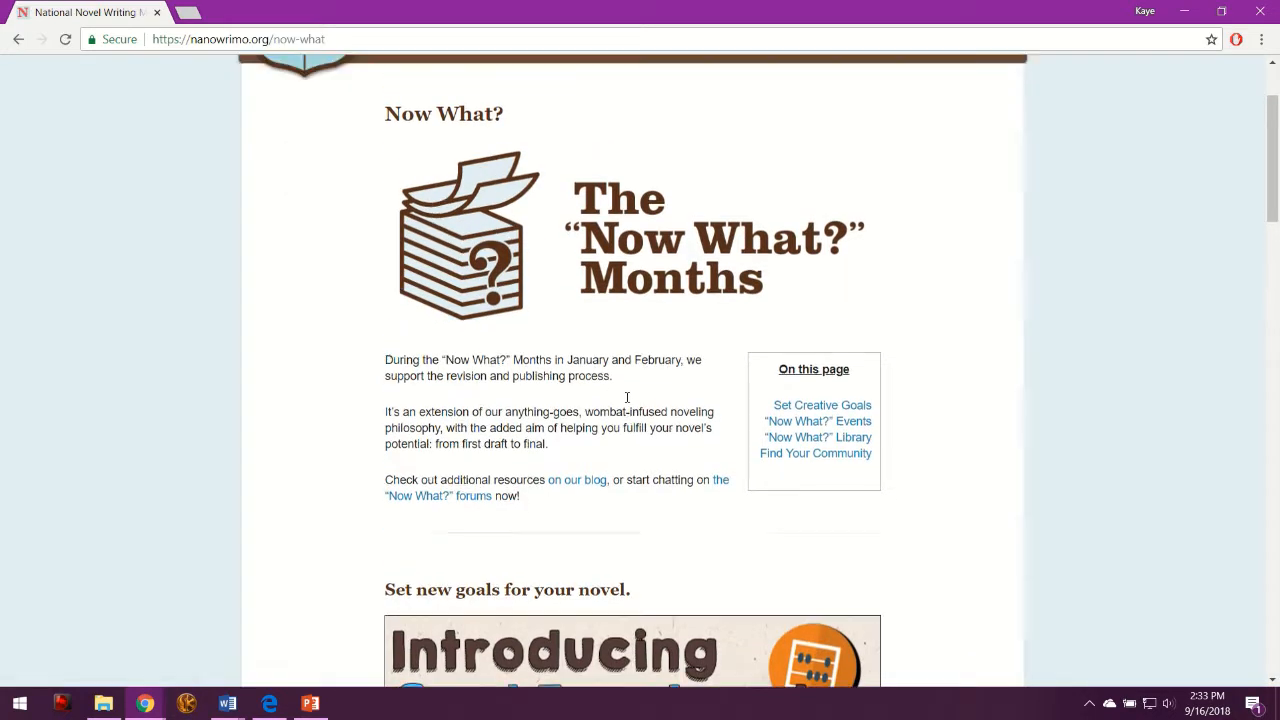
{"action": "mouse_move", "coordinate": [636, 180]}
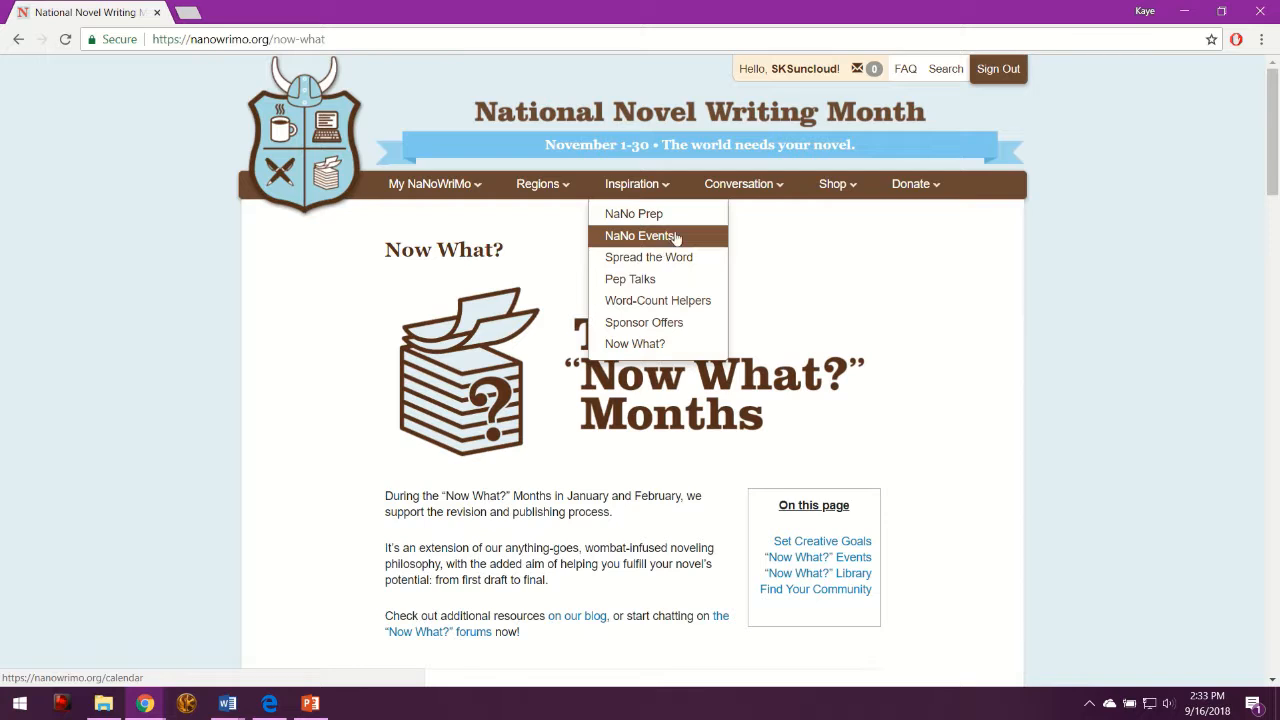
Open the Forums and survey the categories from Official Stuff through Resources & Writing Support to Genre Lounges.
{"action": "mouse_move", "coordinate": [740, 186]}
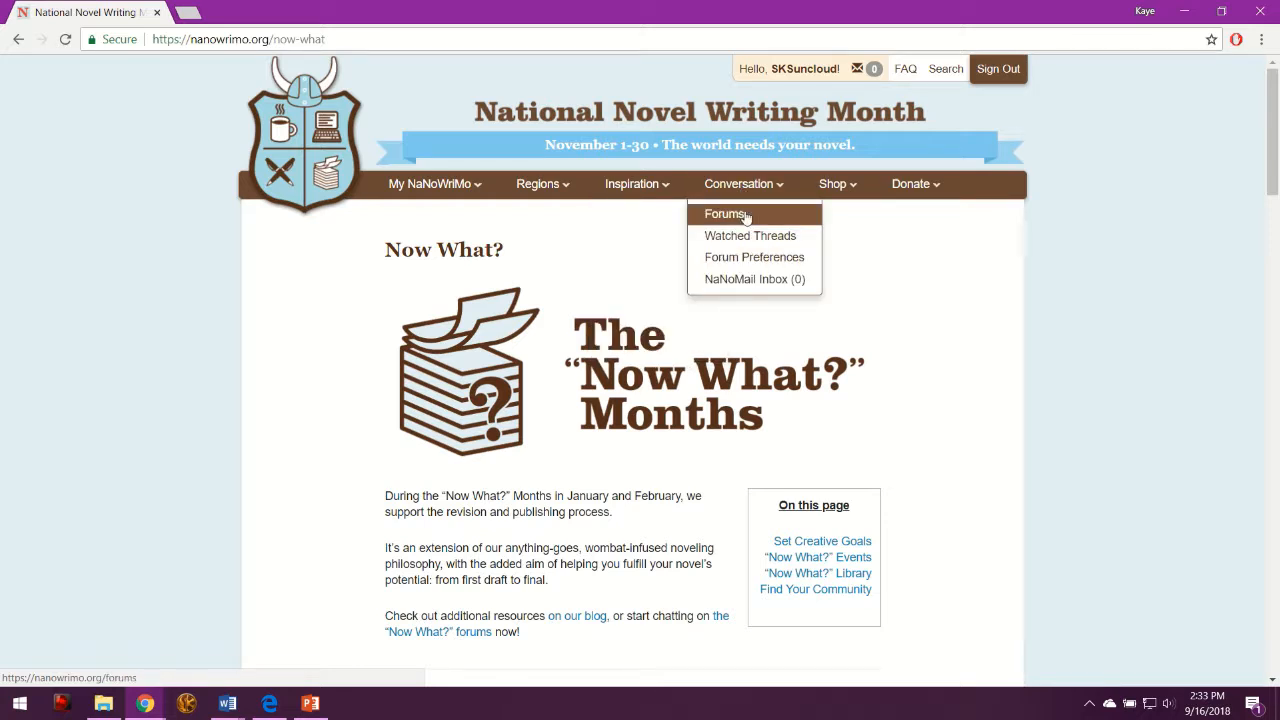
{"action": "left_click", "coordinate": [745, 216]}
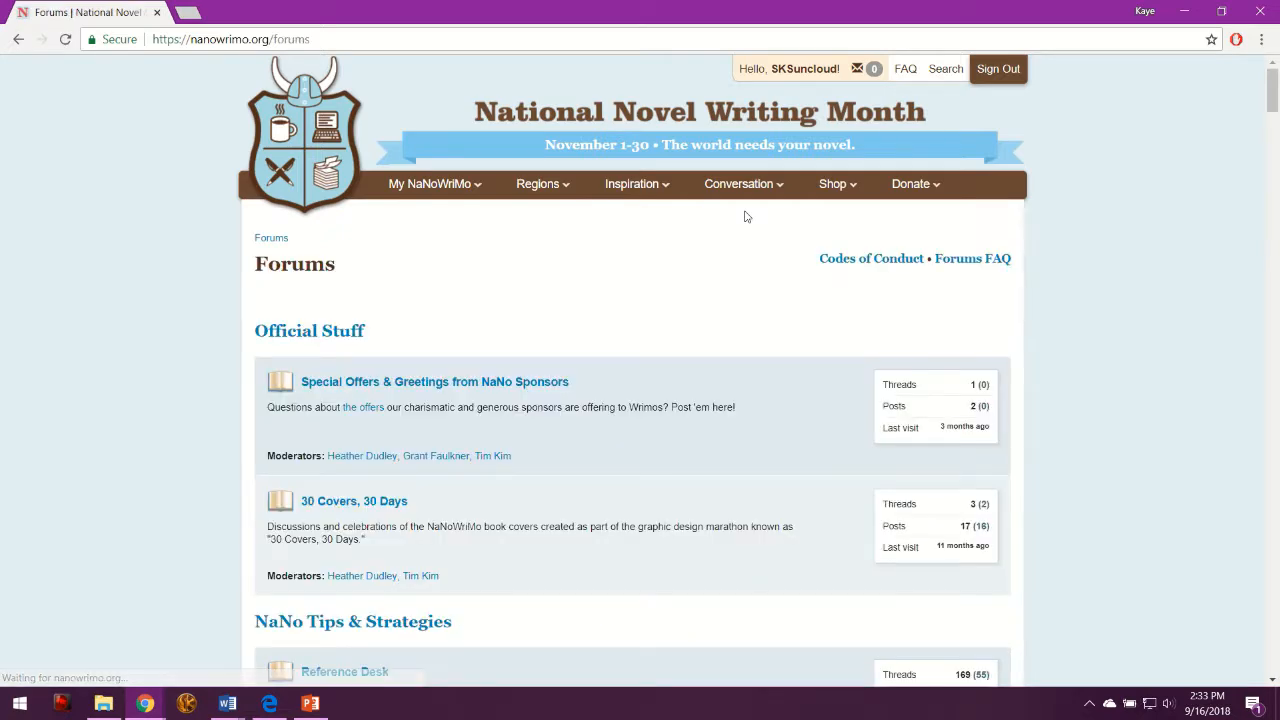
{"action": "scroll", "coordinate": [526, 369], "scroll_direction": "down", "scroll_amount": 5}
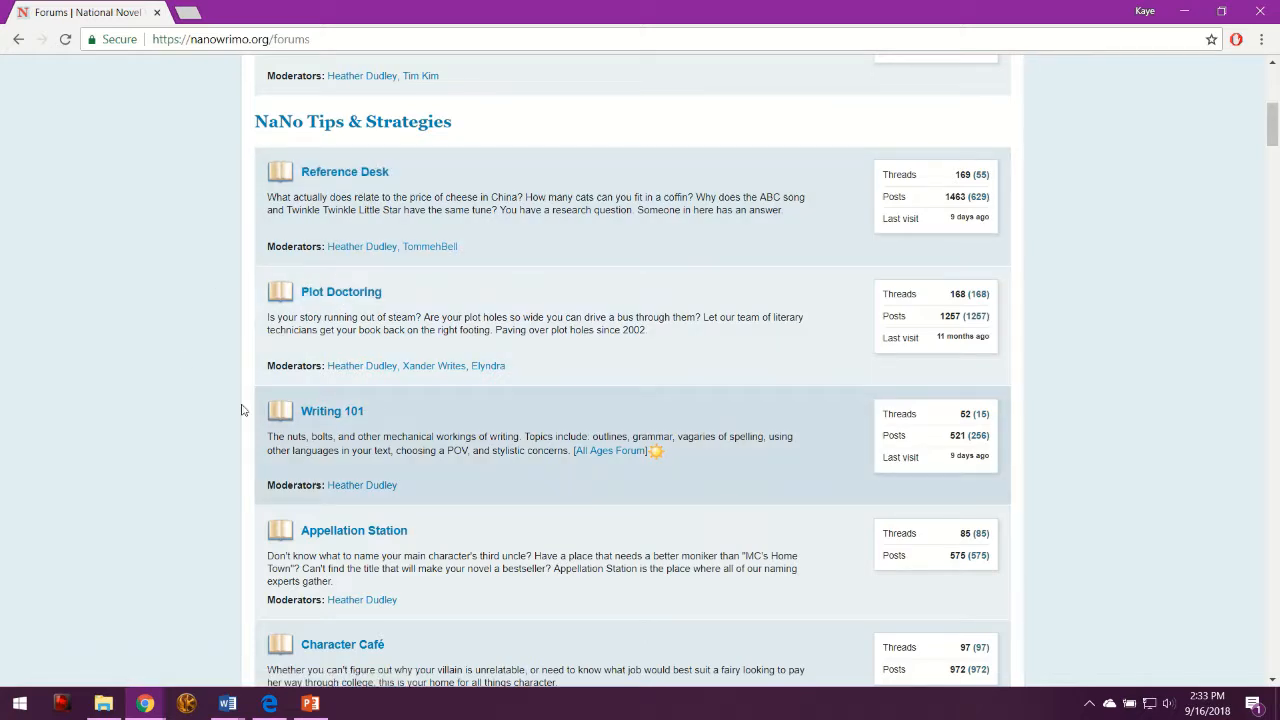
{"action": "scroll", "coordinate": [203, 343], "scroll_direction": "down", "scroll_amount": 1}
{"action": "scroll", "coordinate": [204, 343], "scroll_direction": "down", "scroll_amount": 2}
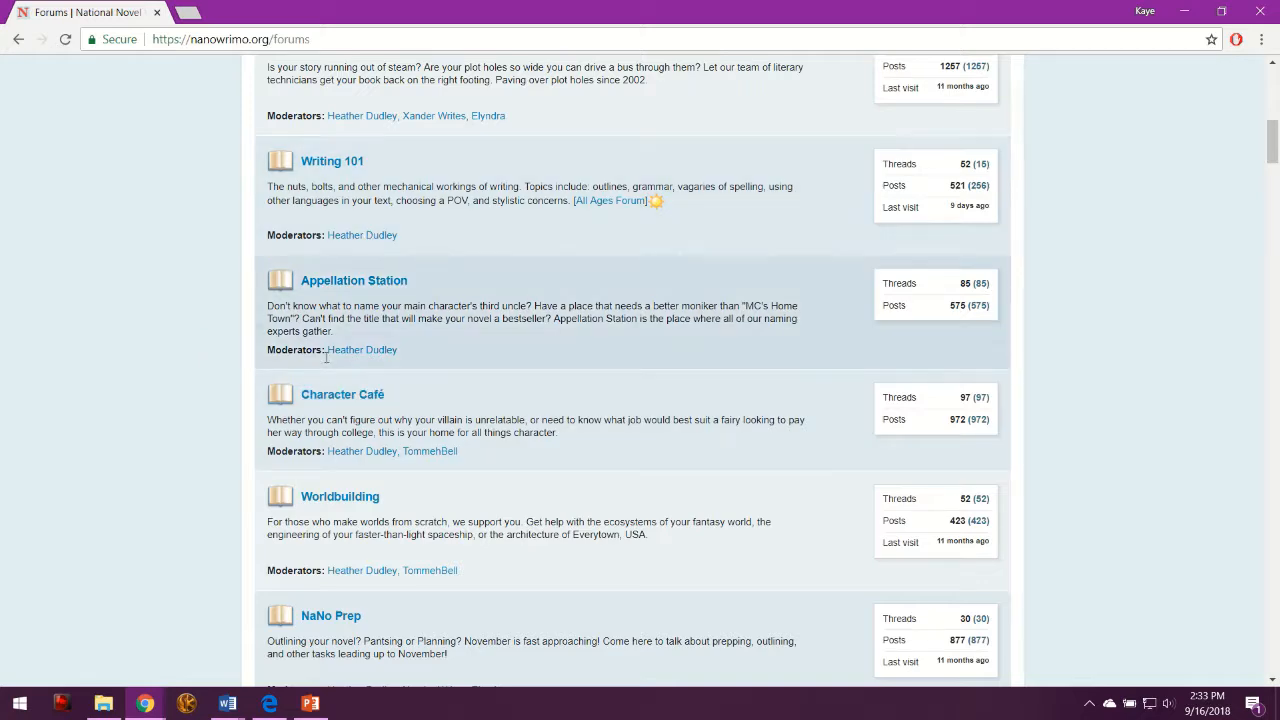
{"action": "scroll", "coordinate": [335, 393], "scroll_direction": "down", "scroll_amount": 4}
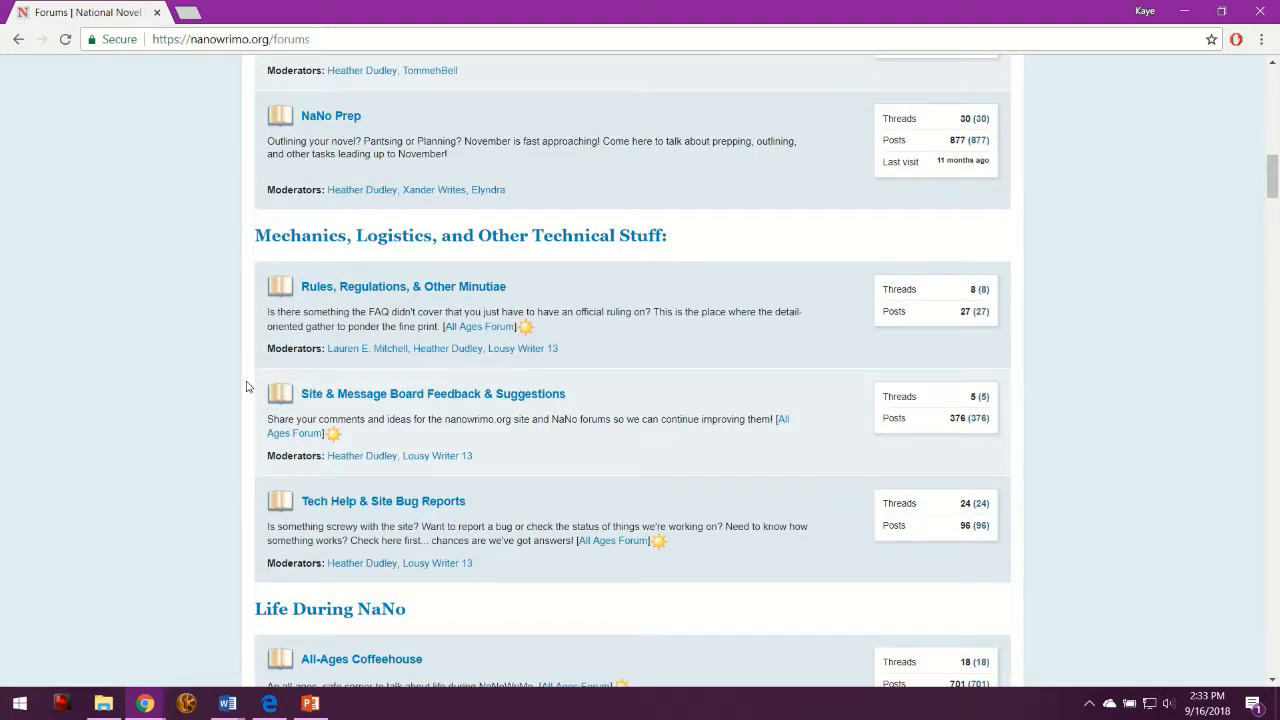
{"action": "scroll", "coordinate": [247, 387], "scroll_direction": "down", "scroll_amount": 4}
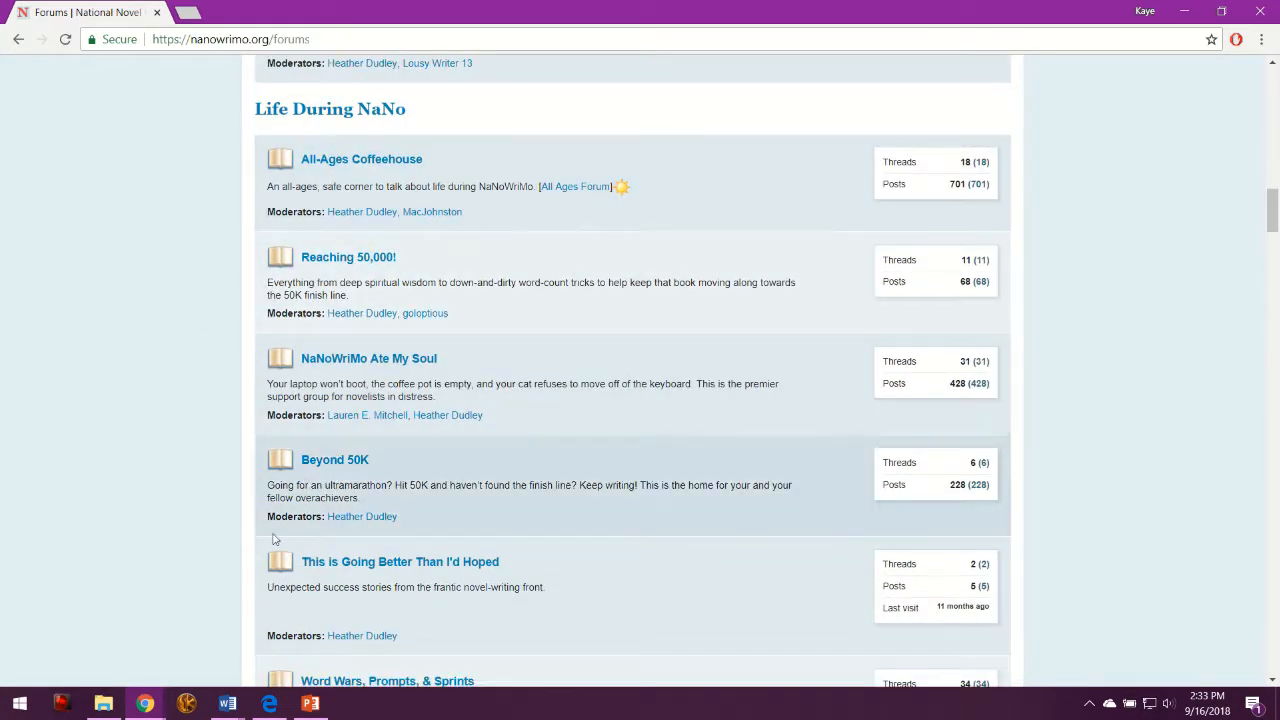
{"action": "scroll", "coordinate": [260, 510], "scroll_direction": "down", "scroll_amount": 3}
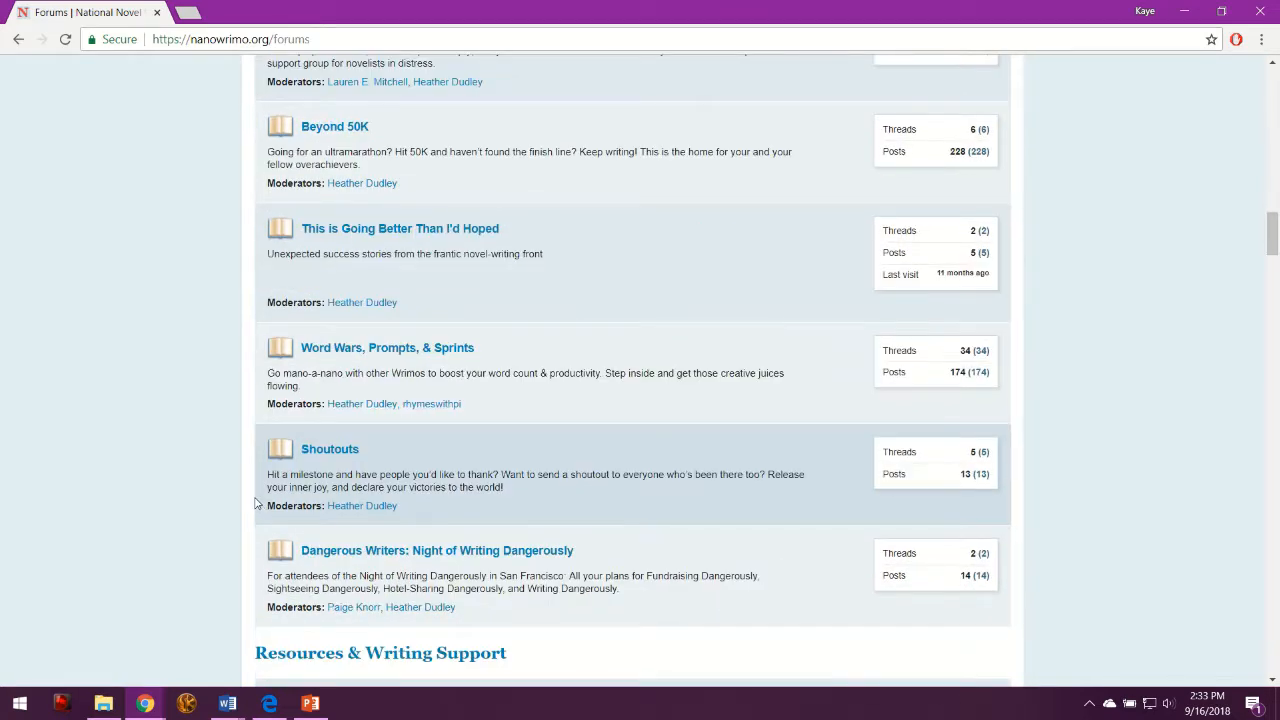
{"action": "scroll", "coordinate": [256, 503], "scroll_direction": "down", "scroll_amount": 3}
{"action": "scroll", "coordinate": [255, 501], "scroll_direction": "down", "scroll_amount": 2}
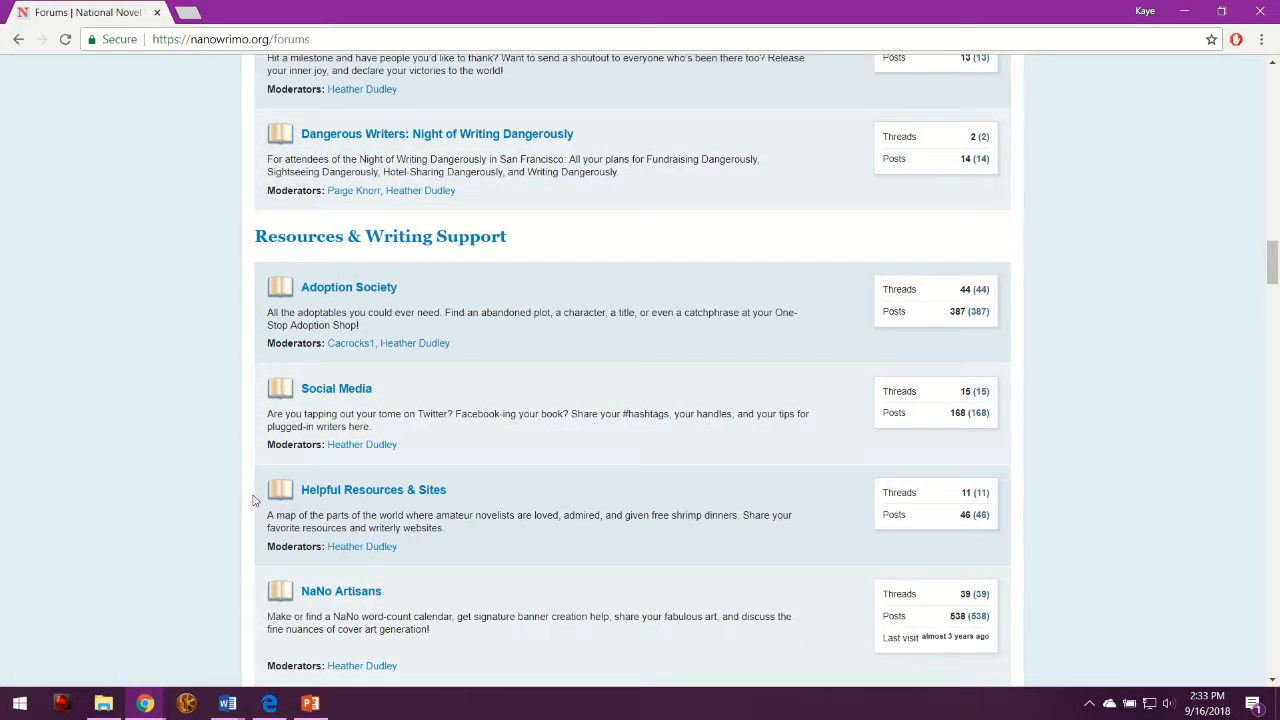
{"action": "scroll", "coordinate": [253, 500], "scroll_direction": "down", "scroll_amount": 3}
{"action": "scroll", "coordinate": [252, 500], "scroll_direction": "down", "scroll_amount": 2}
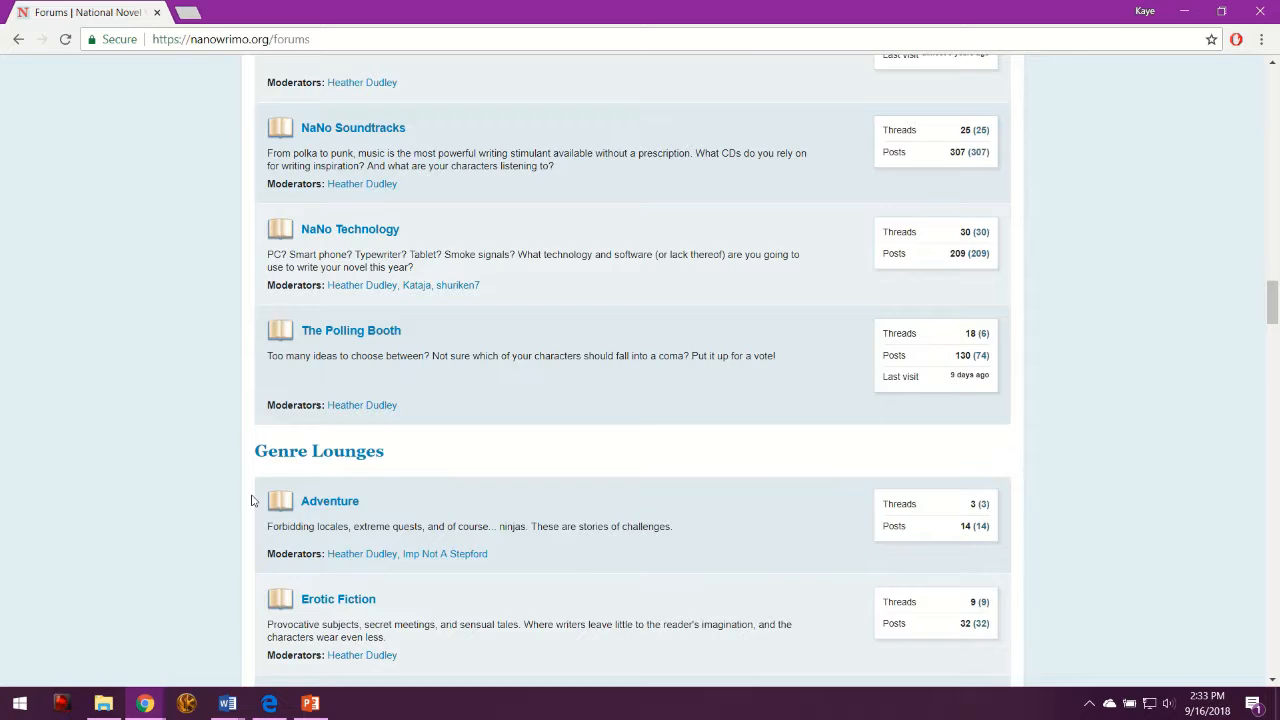
Open the Fantasy forum under Genre Lounges and examine its thread list and thread options.
{"action": "scroll", "coordinate": [250, 423], "scroll_direction": "down", "scroll_amount": 3}
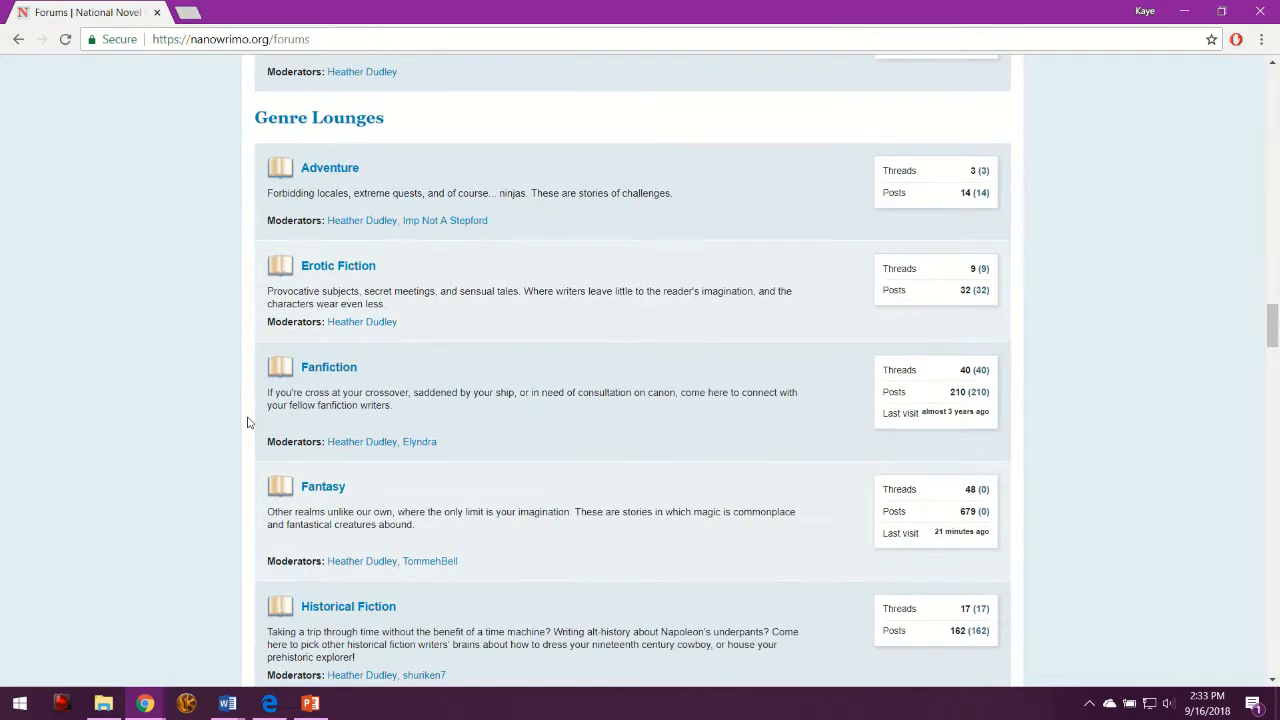
{"action": "scroll", "coordinate": [240, 415], "scroll_direction": "down", "scroll_amount": 2}
{"action": "left_click", "coordinate": [328, 239]}
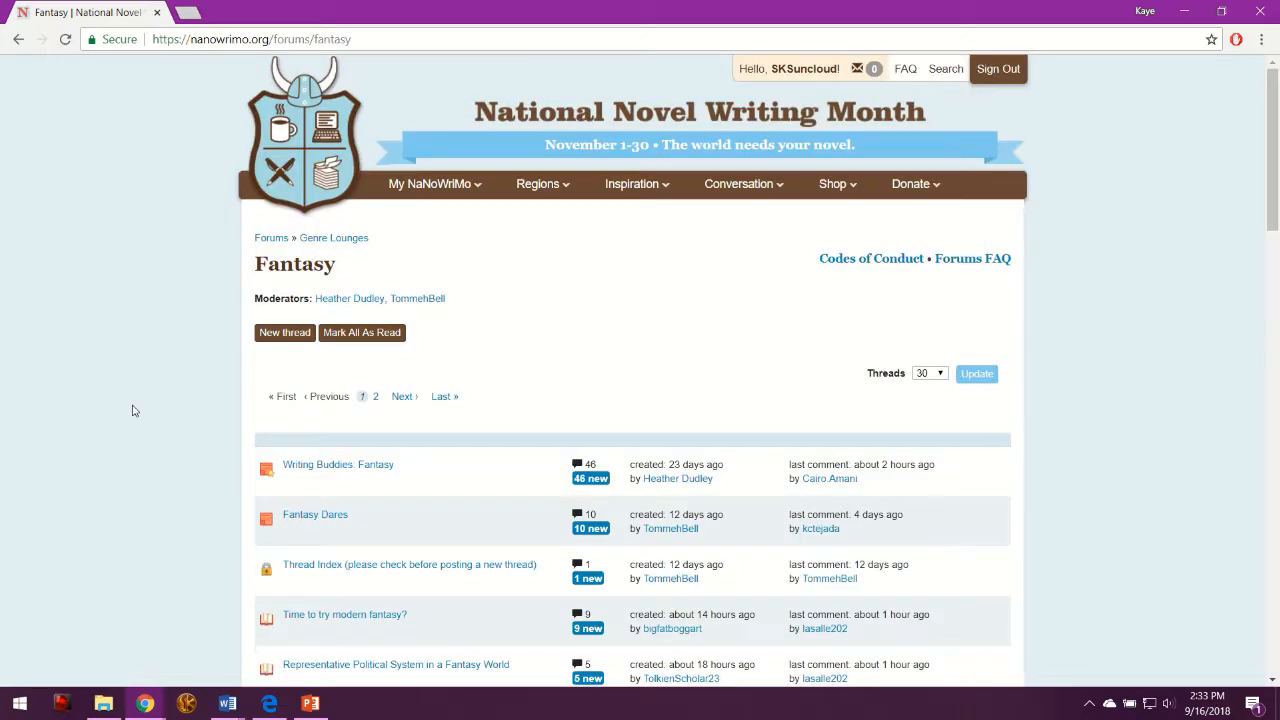
{"action": "scroll", "coordinate": [133, 410], "scroll_direction": "down", "scroll_amount": 2}
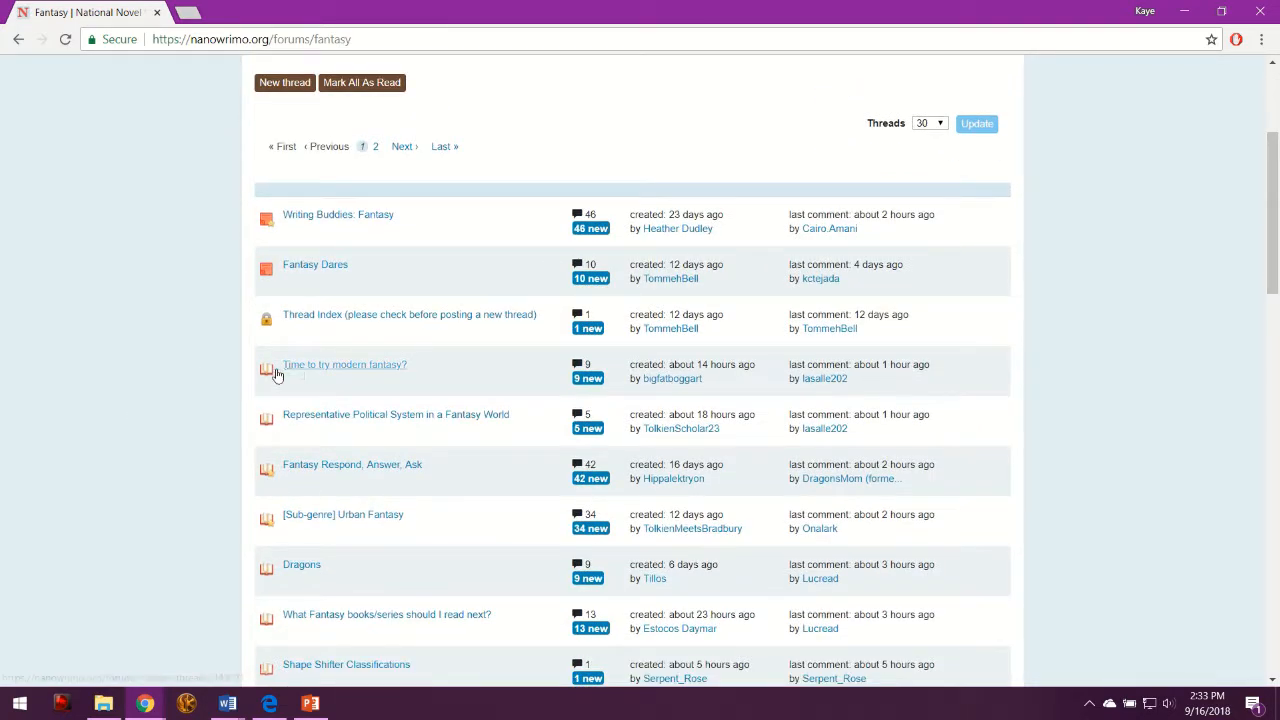
{"action": "scroll", "coordinate": [186, 377], "scroll_direction": "down", "scroll_amount": 2}
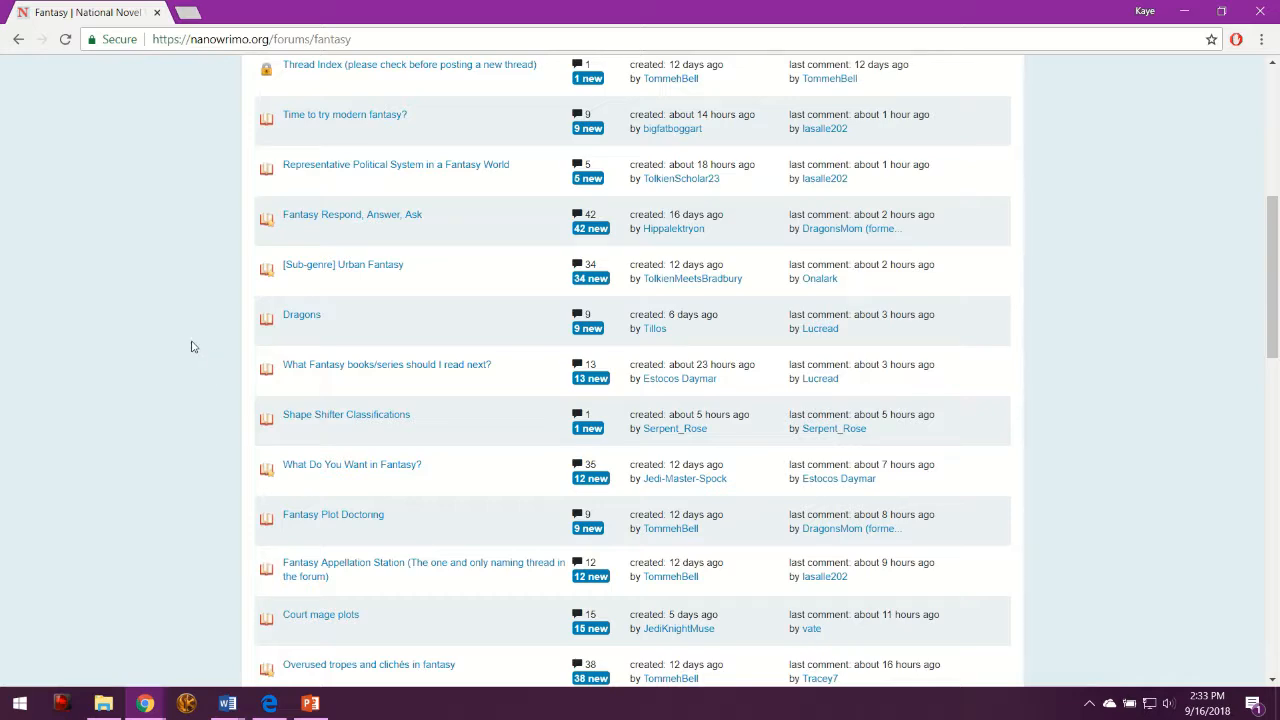
{"action": "scroll", "coordinate": [196, 347], "scroll_direction": "up", "scroll_amount": 4}
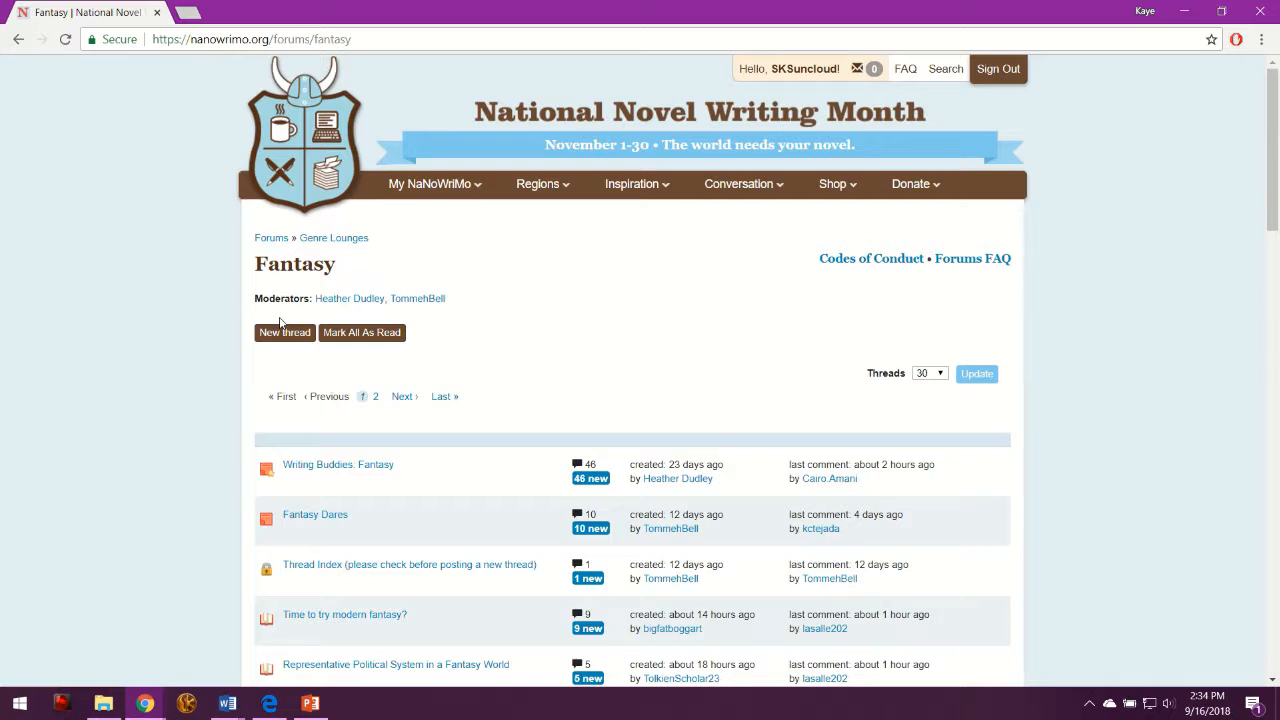
Open the "Not the Chosen One" thread from the Watched Threads list and skim its original post and nested replies.
{"action": "mouse_move", "coordinate": [752, 182]}
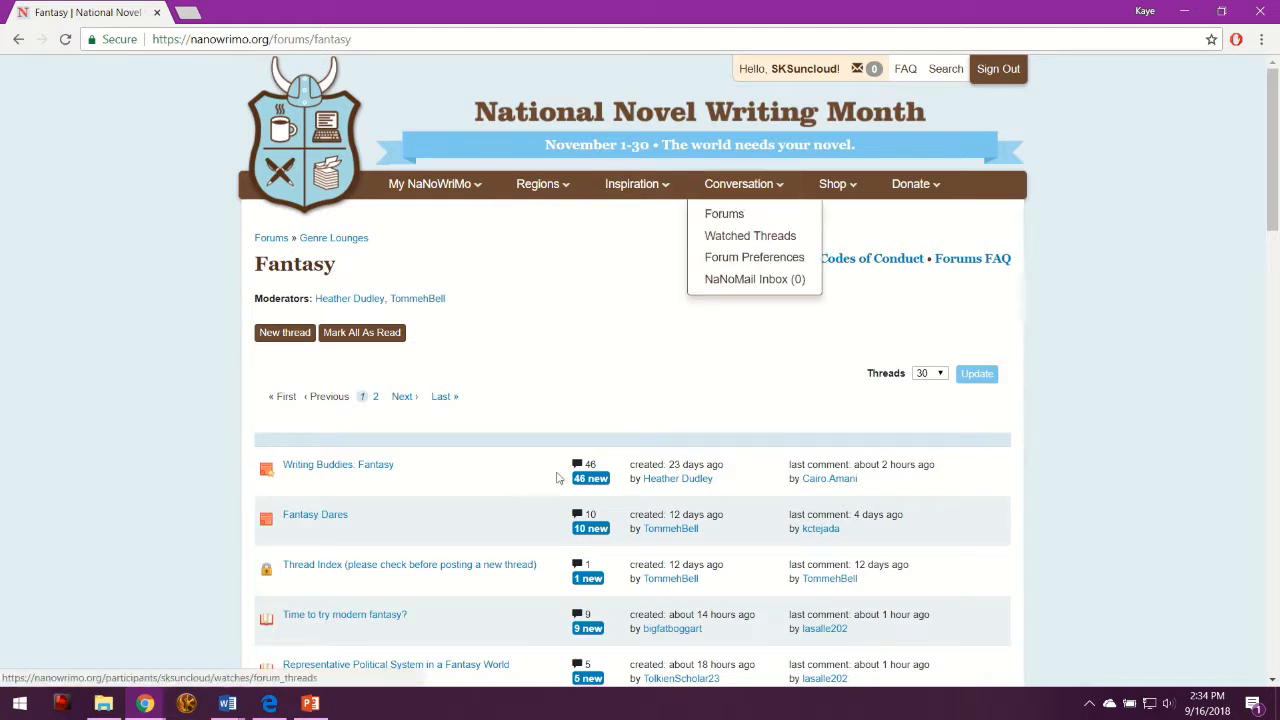
{"action": "left_click", "coordinate": [731, 240]}
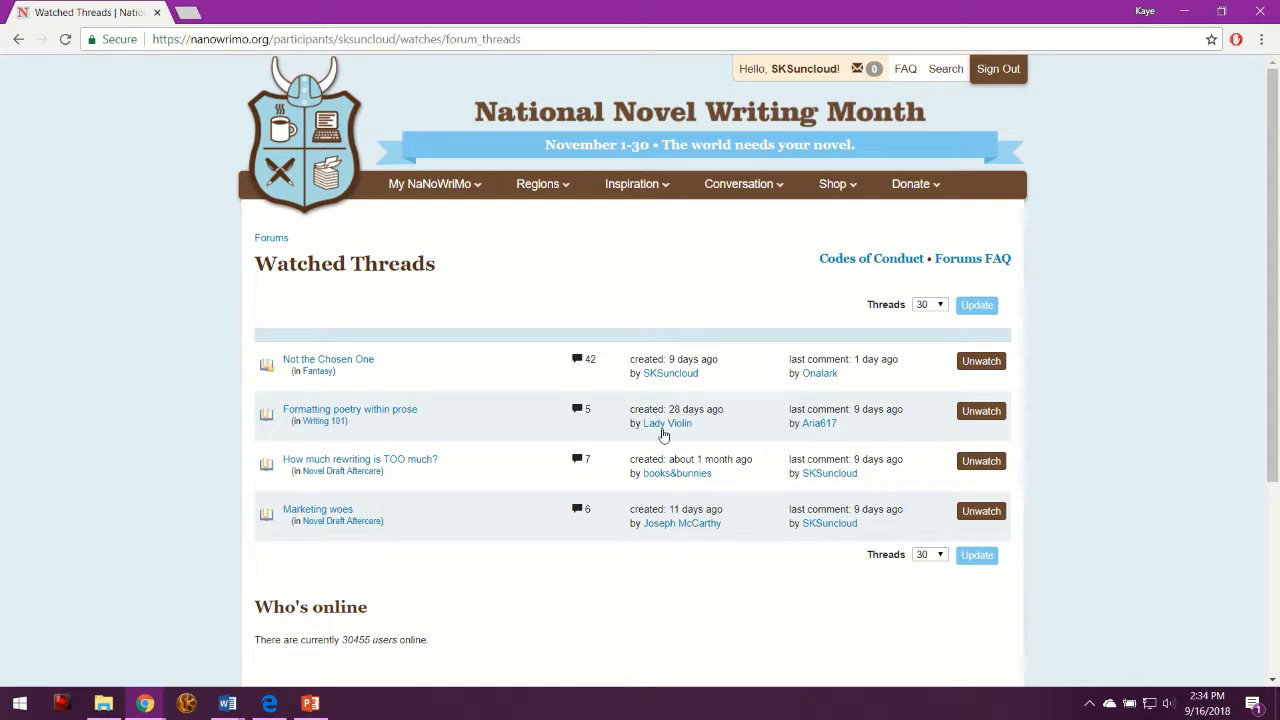
{"action": "left_click", "coordinate": [358, 364]}
{"action": "scroll", "coordinate": [519, 450], "scroll_direction": "down", "scroll_amount": 7}
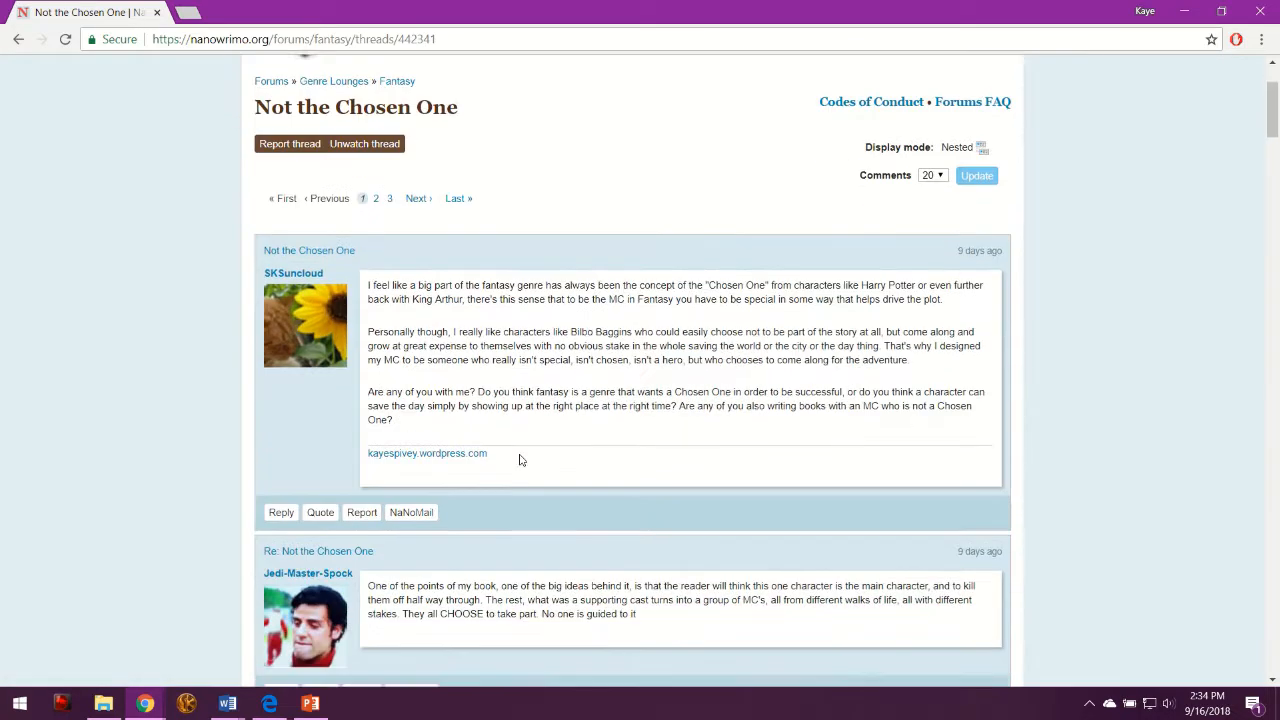
{"action": "scroll", "coordinate": [523, 450], "scroll_direction": "down", "scroll_amount": 15}
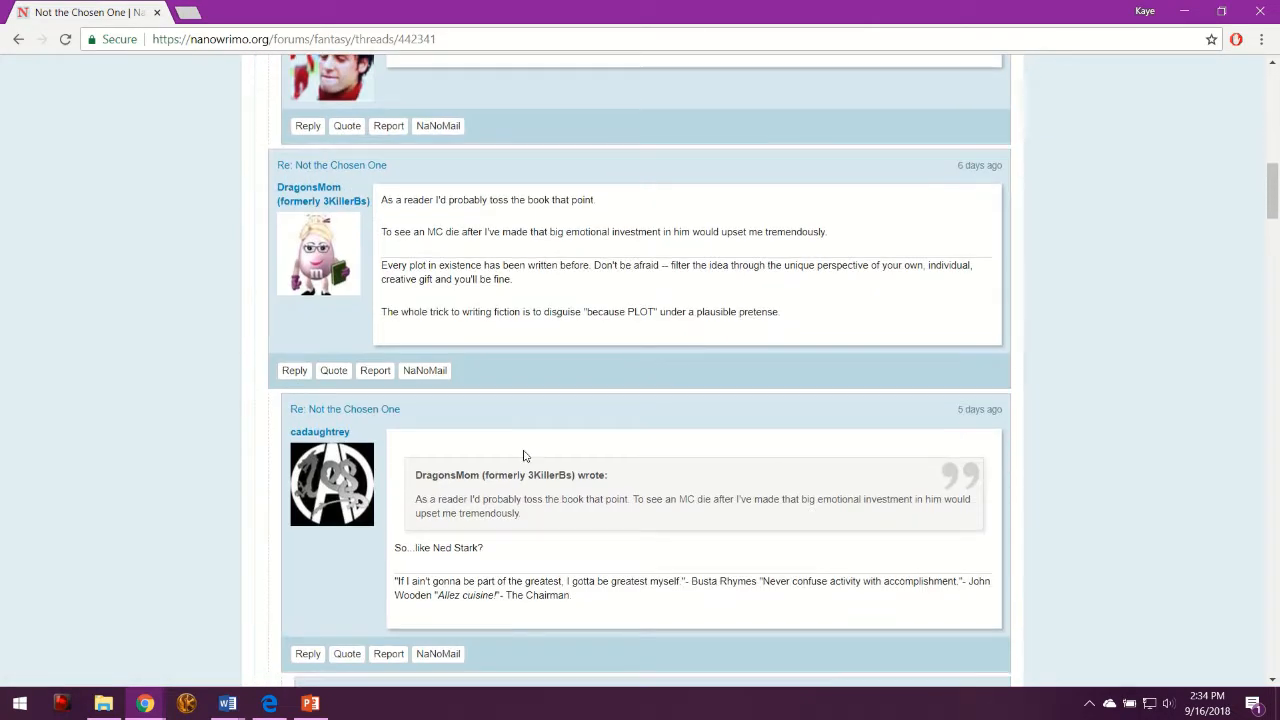
{"action": "scroll", "coordinate": [523, 453], "scroll_direction": "down", "scroll_amount": 4}
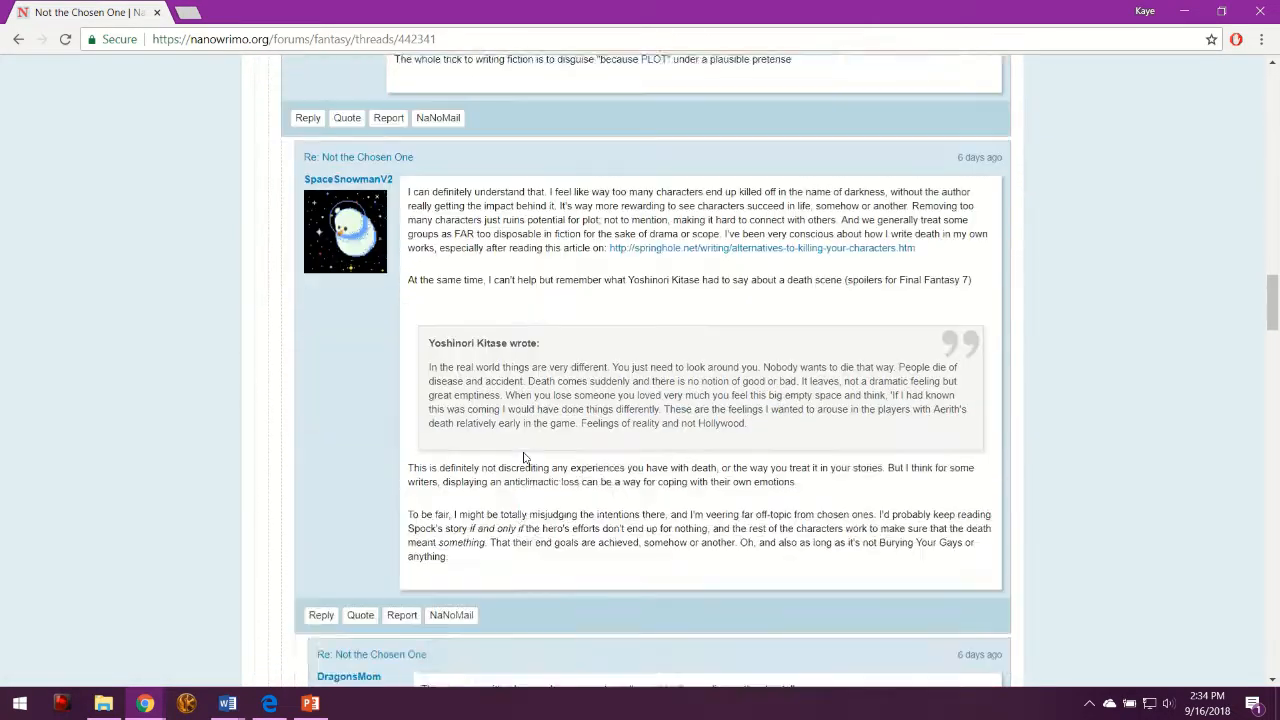
{"action": "scroll", "coordinate": [718, 535], "scroll_direction": "down", "scroll_amount": 4}
{"action": "scroll", "coordinate": [718, 535], "scroll_direction": "up", "scroll_amount": 7}
{"action": "scroll", "coordinate": [718, 535], "scroll_direction": "up", "scroll_amount": 20}
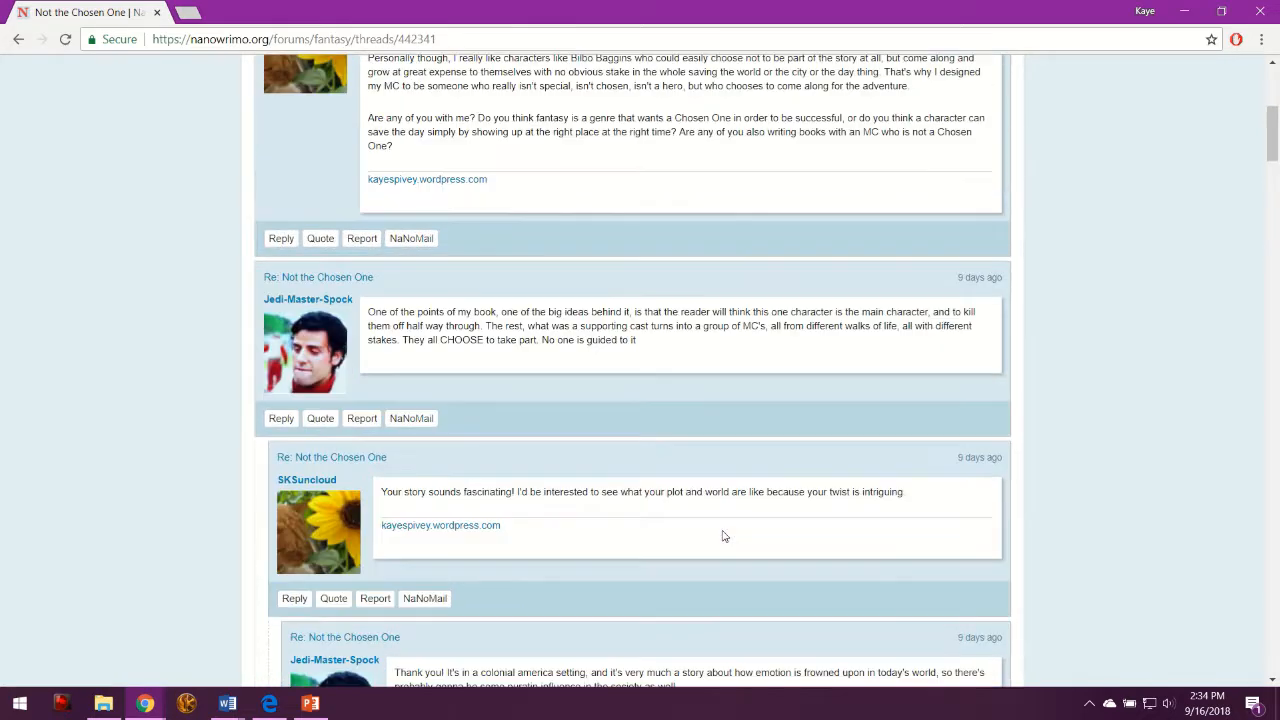
Open the NaNoWriMo Store's full merchandise collection and browse its shirts and mugs.
{"action": "mouse_move", "coordinate": [741, 197]}
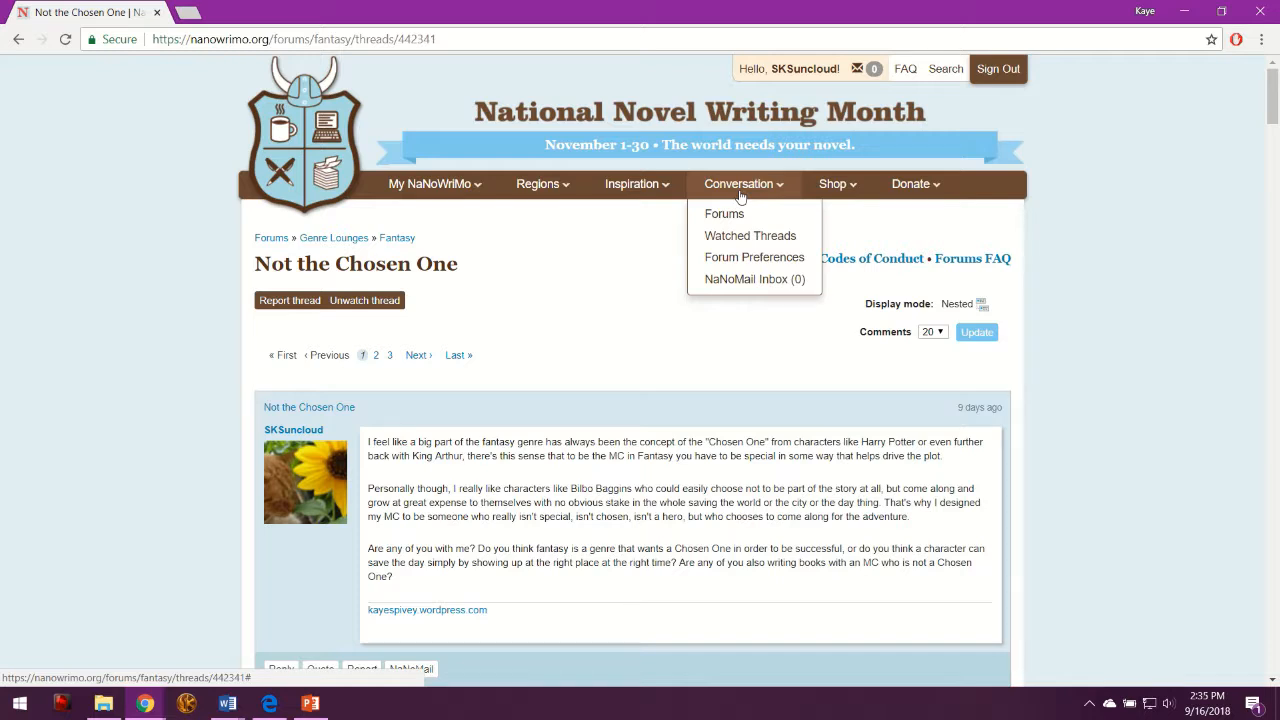
{"action": "mouse_move", "coordinate": [832, 192]}
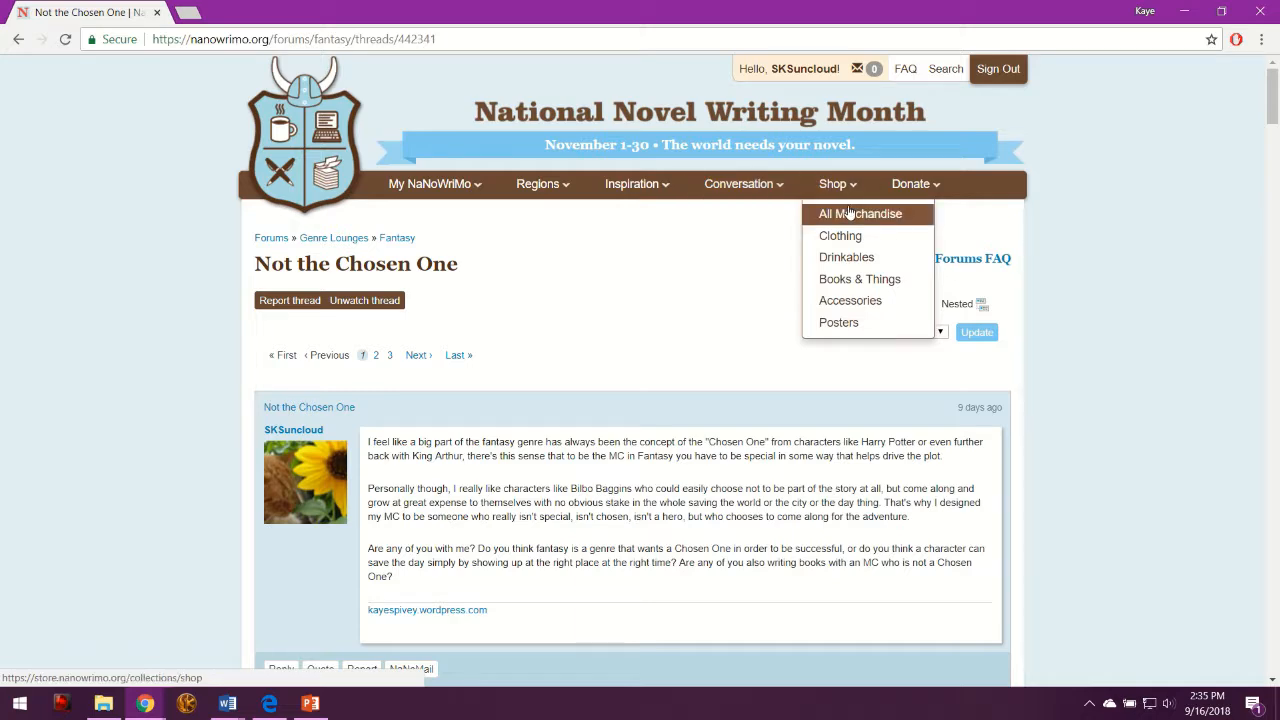
{"action": "left_click", "coordinate": [848, 213]}
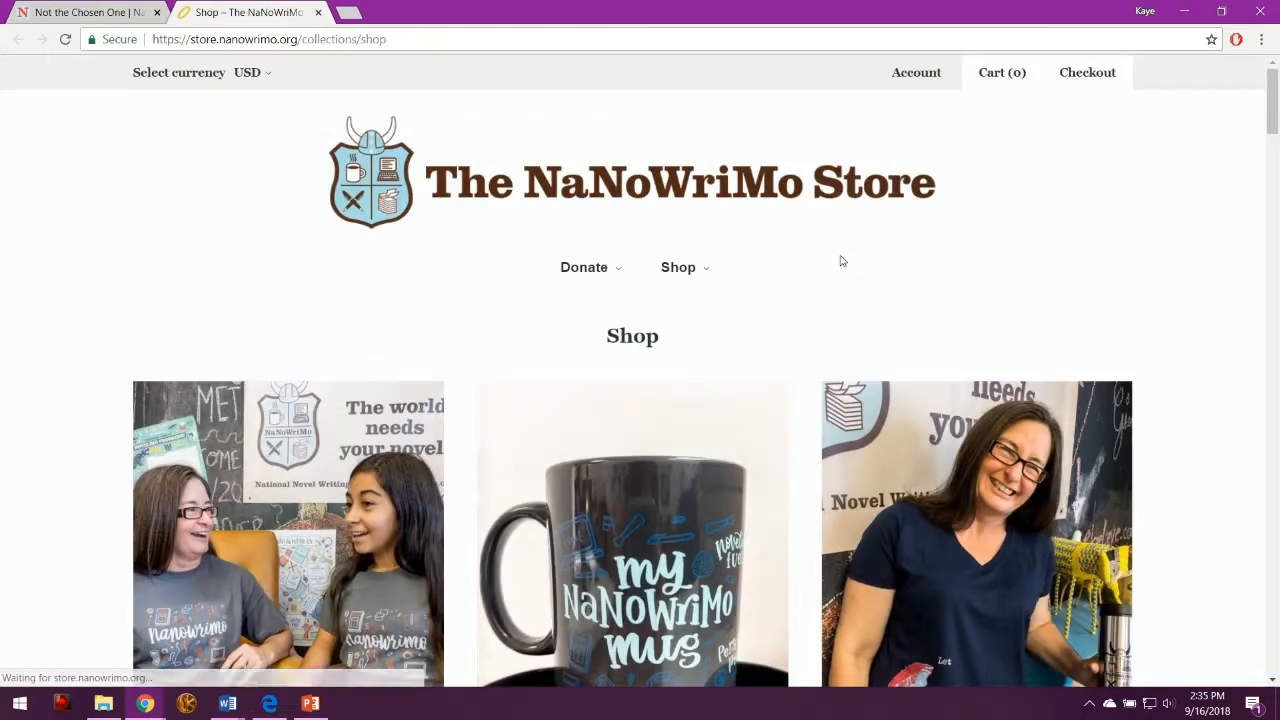
{"action": "scroll", "coordinate": [624, 331], "scroll_direction": "down", "scroll_amount": 3}
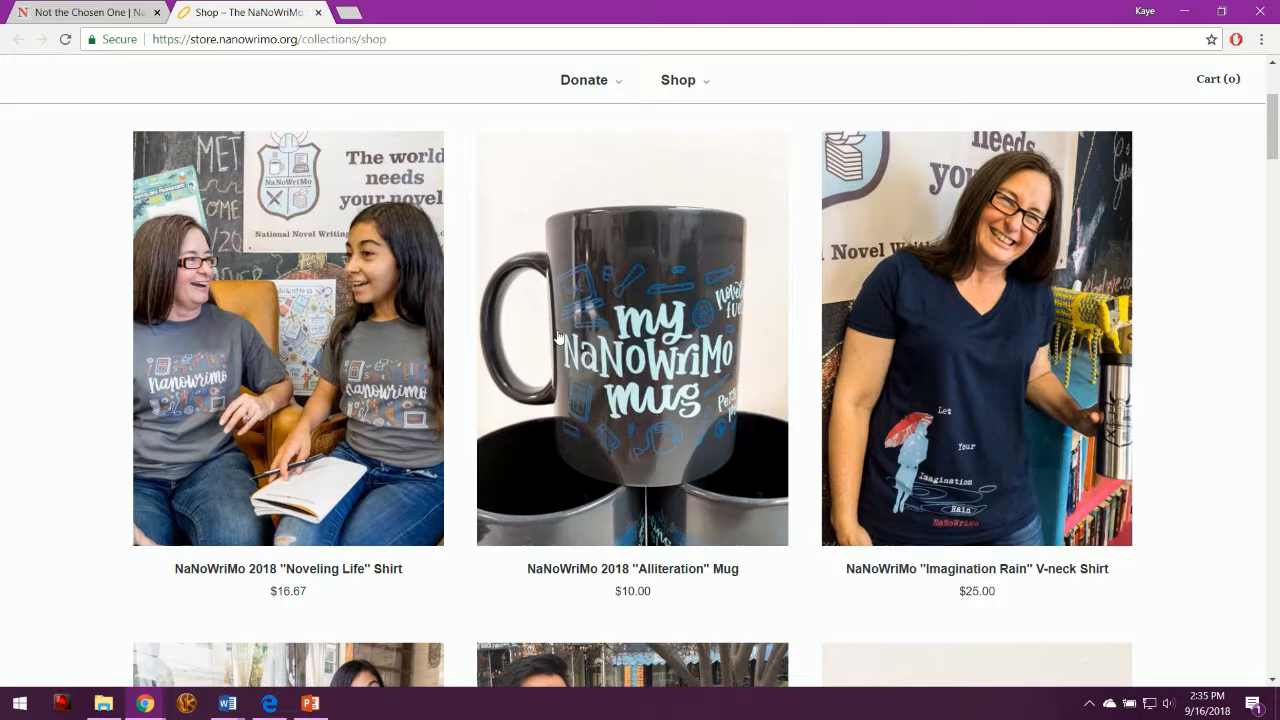
{"action": "scroll", "coordinate": [620, 350], "scroll_direction": "down", "scroll_amount": 2}
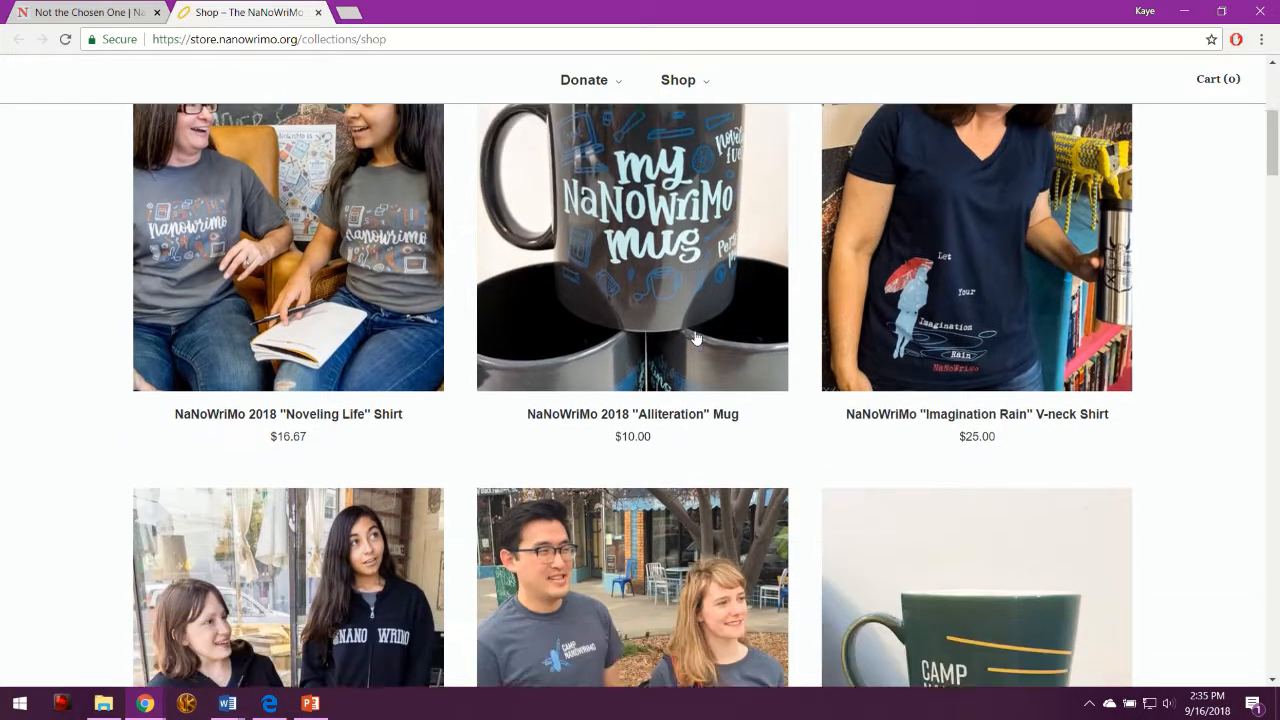
Browse the rest of the store collection's first page, from shirts and drinkware through books and writing supplies to the posters.
{"action": "scroll", "coordinate": [776, 374], "scroll_direction": "up", "scroll_amount": 1}
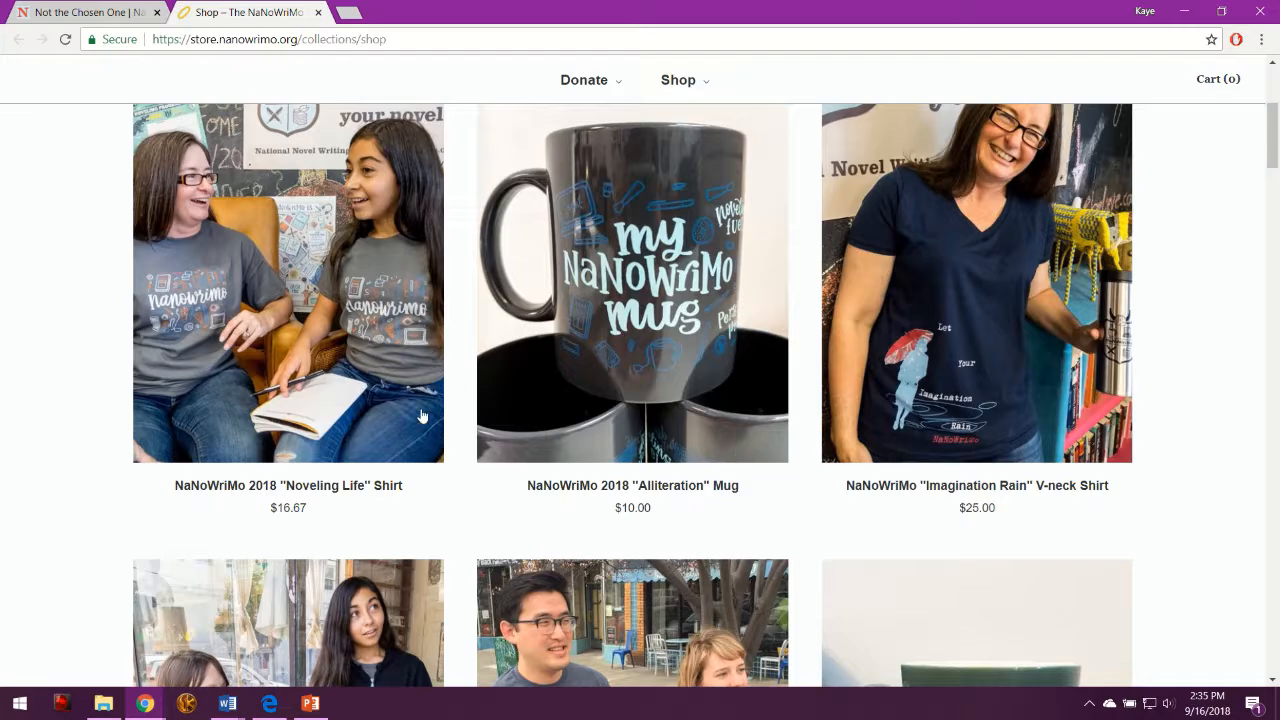
{"action": "scroll", "coordinate": [616, 440], "scroll_direction": "down", "scroll_amount": 5}
{"action": "scroll", "coordinate": [615, 438], "scroll_direction": "down", "scroll_amount": 8}
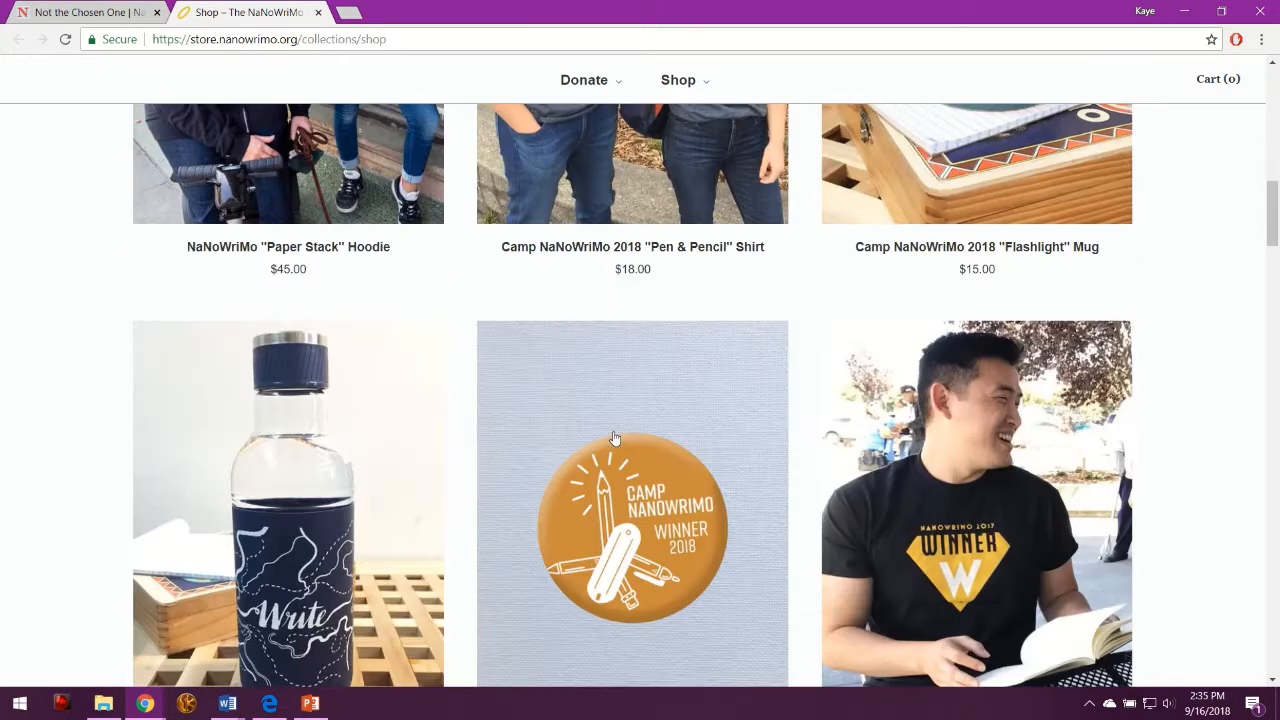
{"action": "scroll", "coordinate": [615, 438], "scroll_direction": "down", "scroll_amount": 15}
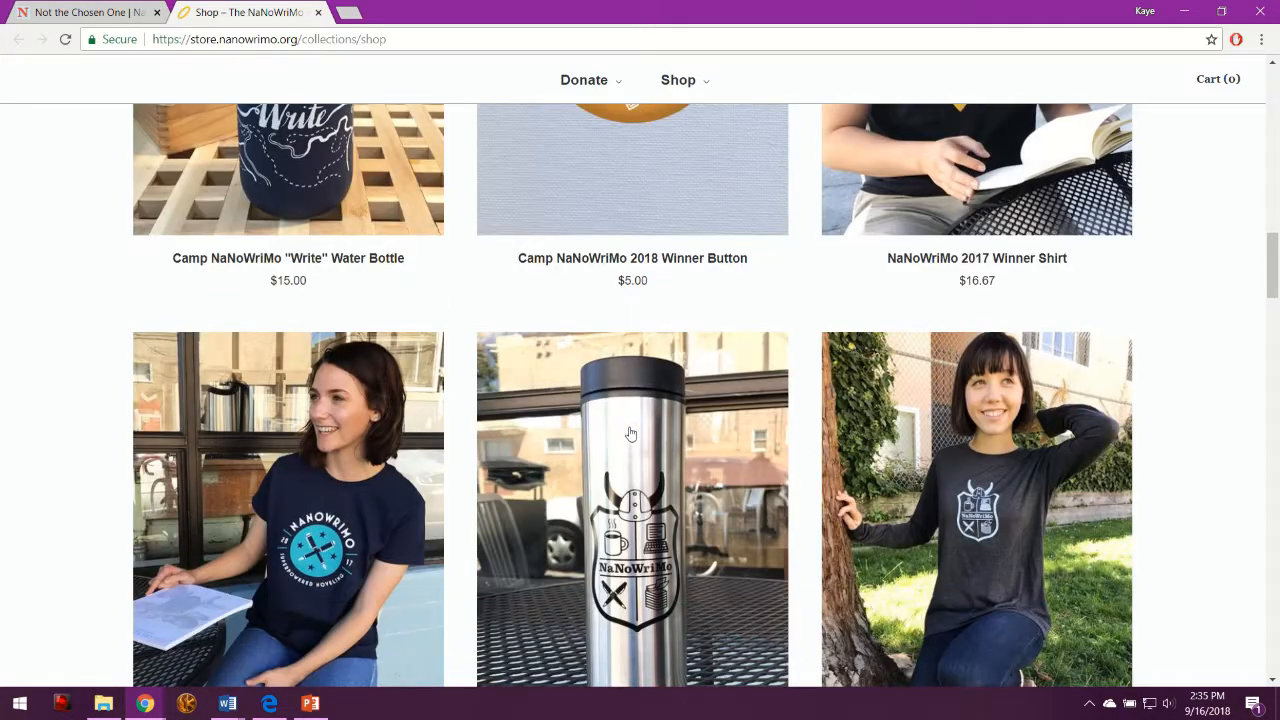
{"action": "scroll", "coordinate": [631, 457], "scroll_direction": "down", "scroll_amount": 4}
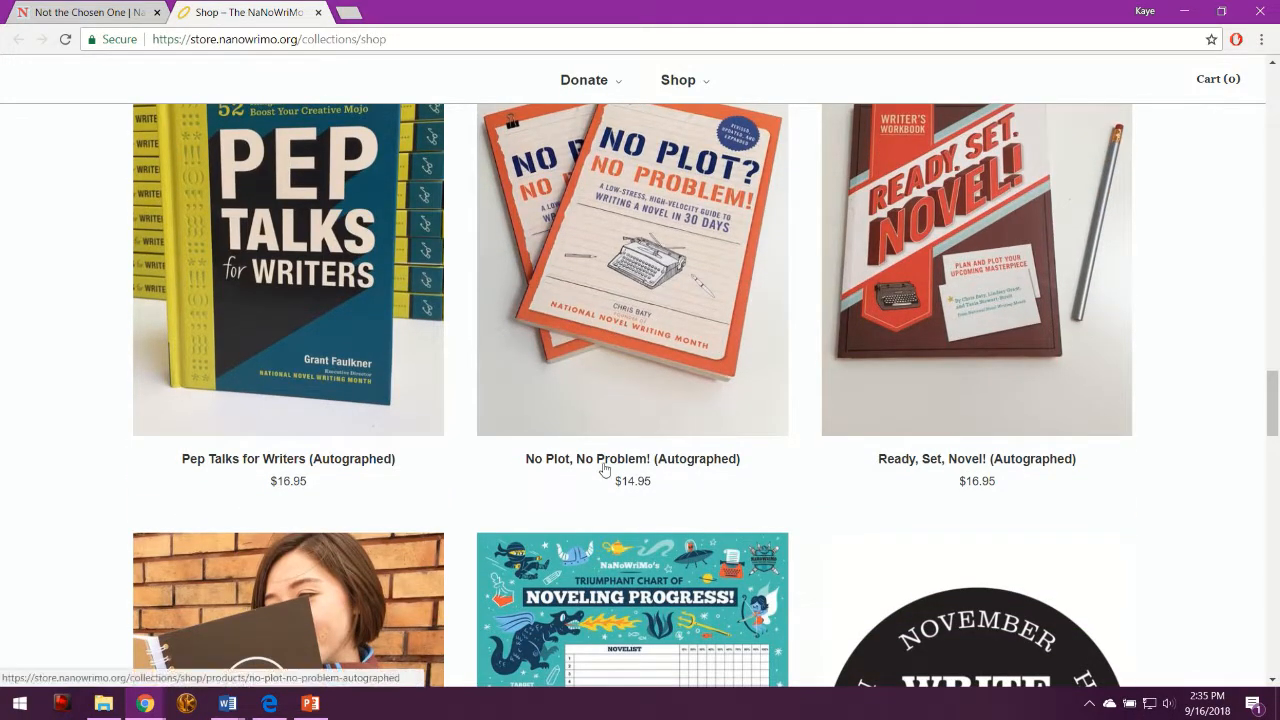
{"action": "scroll", "coordinate": [600, 415], "scroll_direction": "down", "scroll_amount": 1}
{"action": "scroll", "coordinate": [600, 416], "scroll_direction": "down", "scroll_amount": 14}
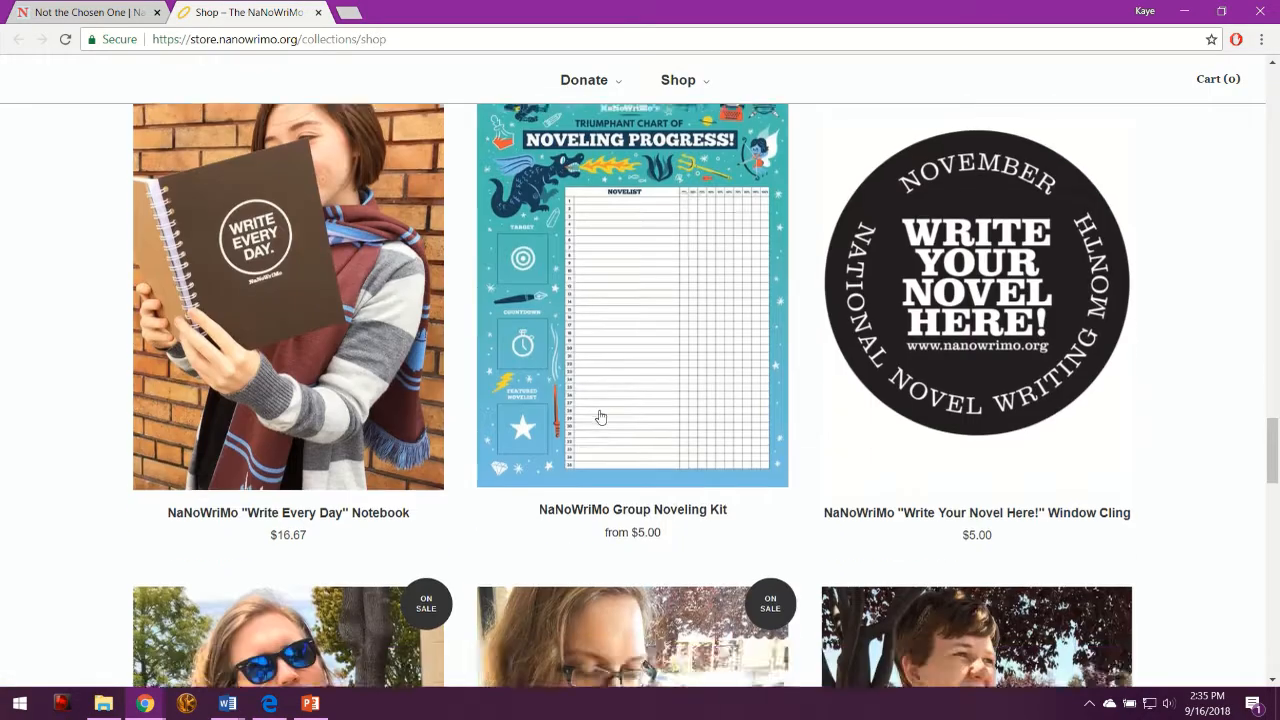
{"action": "scroll", "coordinate": [595, 425], "scroll_direction": "down", "scroll_amount": 15}
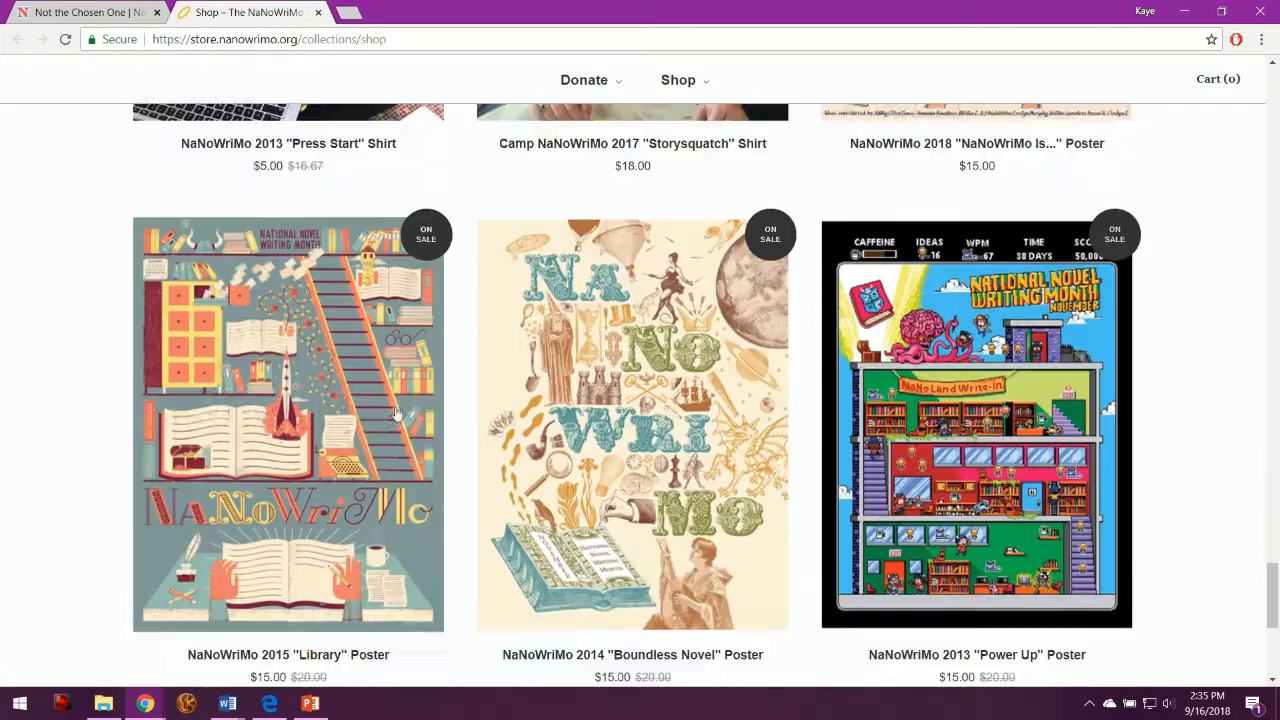
{"action": "scroll", "coordinate": [351, 400], "scroll_direction": "up", "scroll_amount": 7}
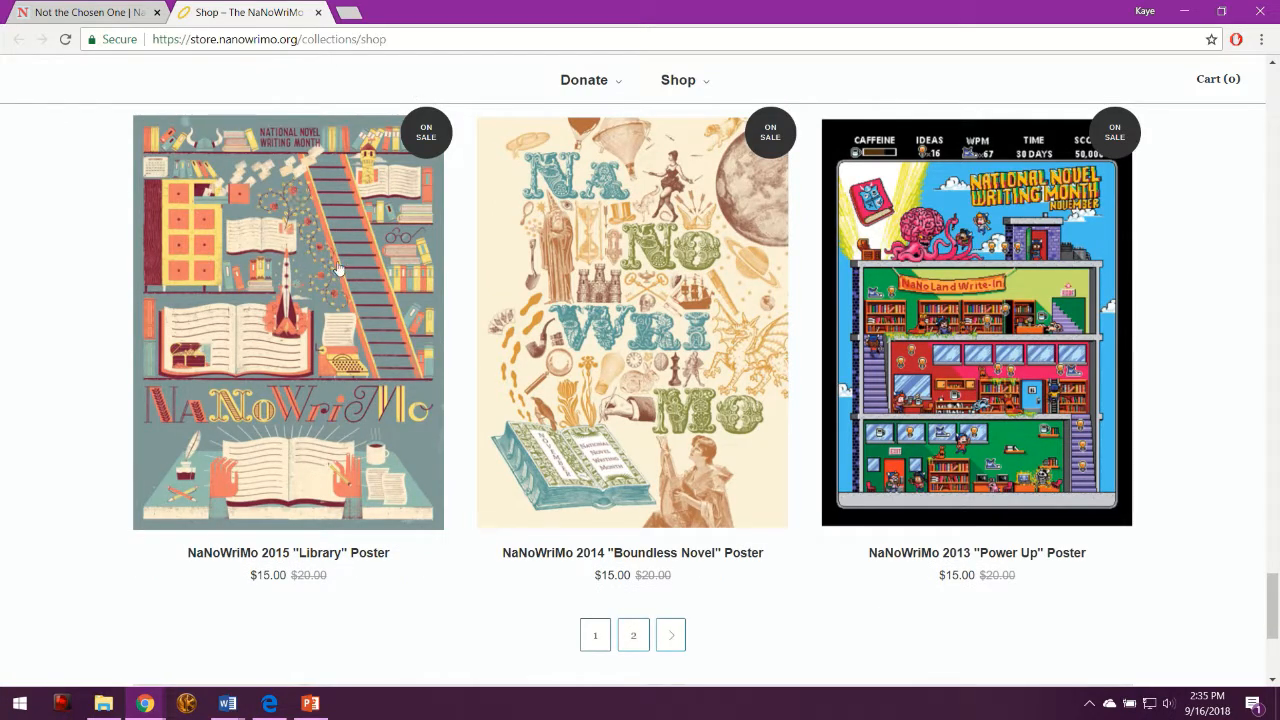
Return to the NaNoWriMo forum thread's browser tab, open the NaNoMail inbox and look over its message list.
{"action": "left_click", "coordinate": [85, 12]}
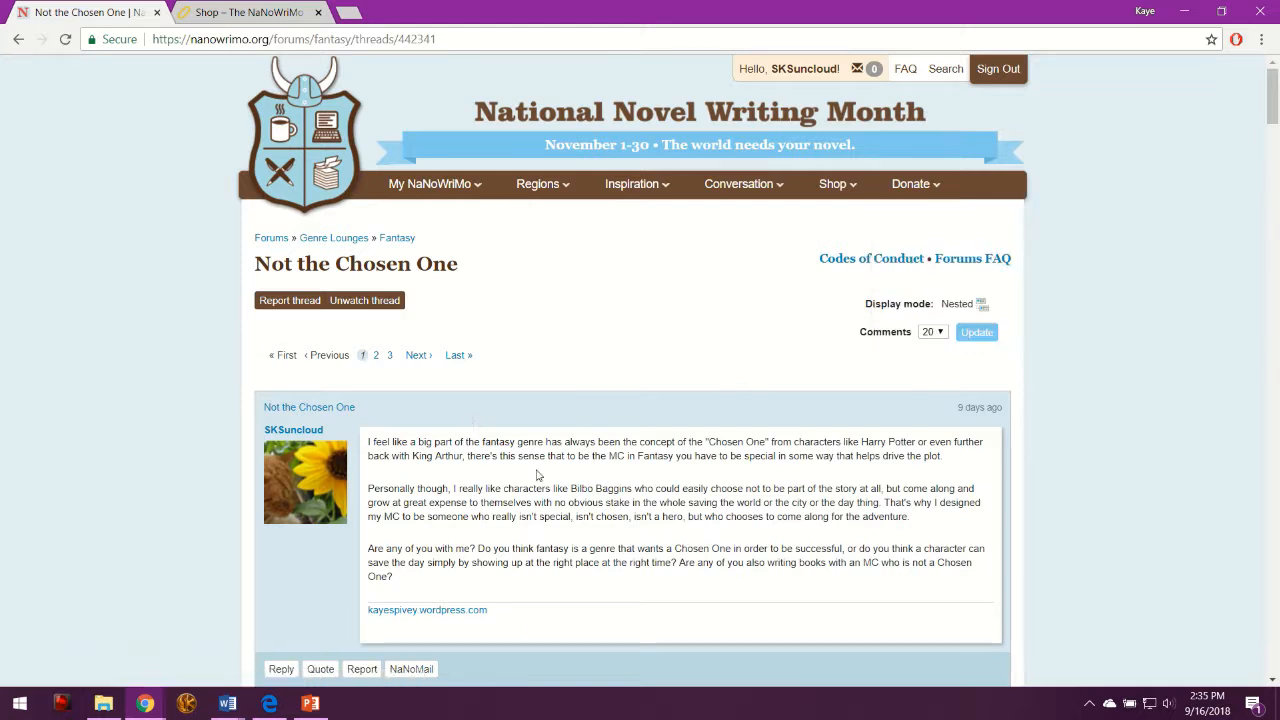
{"action": "left_click", "coordinate": [862, 75]}
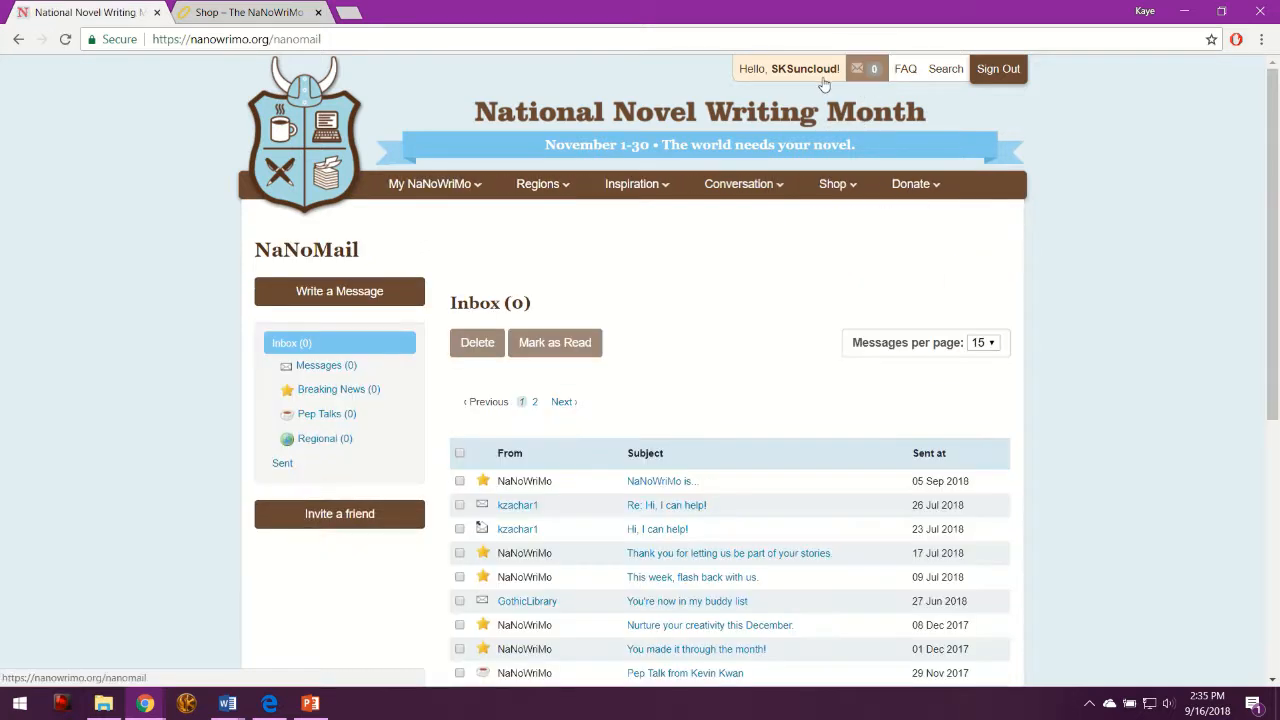
{"action": "scroll", "coordinate": [719, 365], "scroll_direction": "down", "scroll_amount": 4}
{"action": "scroll", "coordinate": [686, 503], "scroll_direction": "up", "scroll_amount": 4}
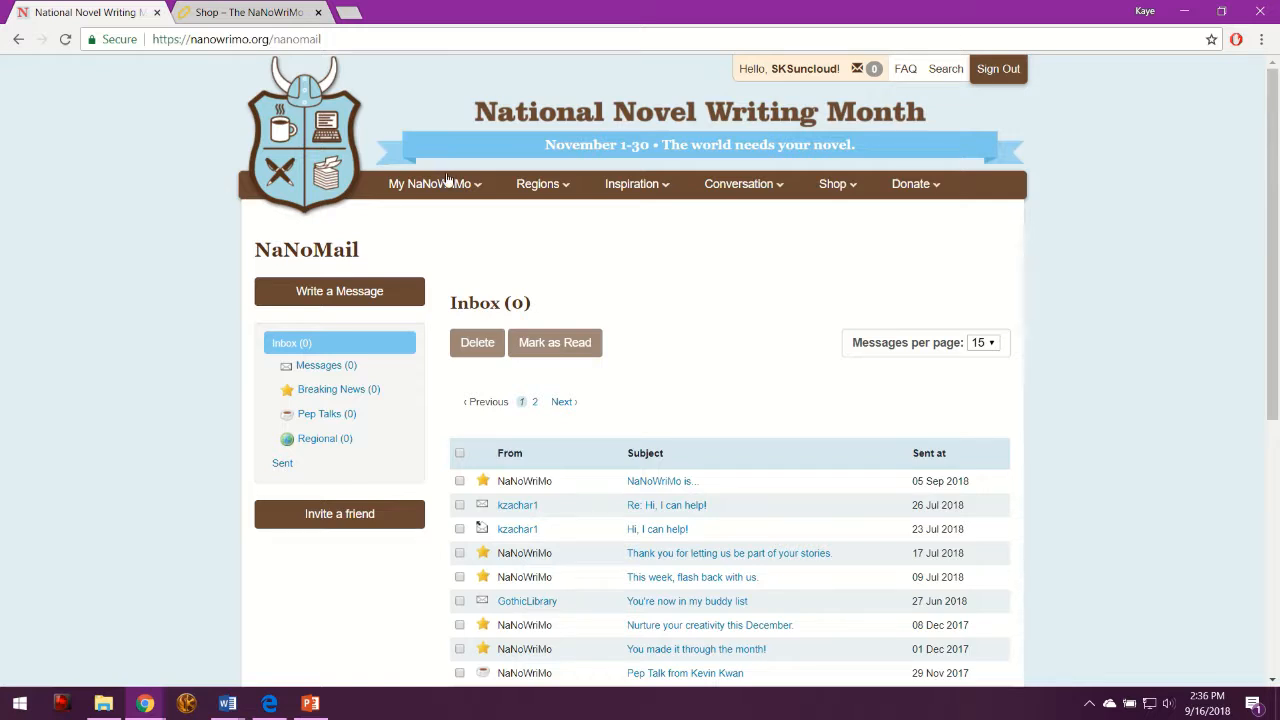
Revisit the dashboard, and open the author profile's Stats page to examine the word-count figures and progress graph.
{"action": "mouse_move", "coordinate": [445, 184]}
{"action": "left_click", "coordinate": [440, 212]}
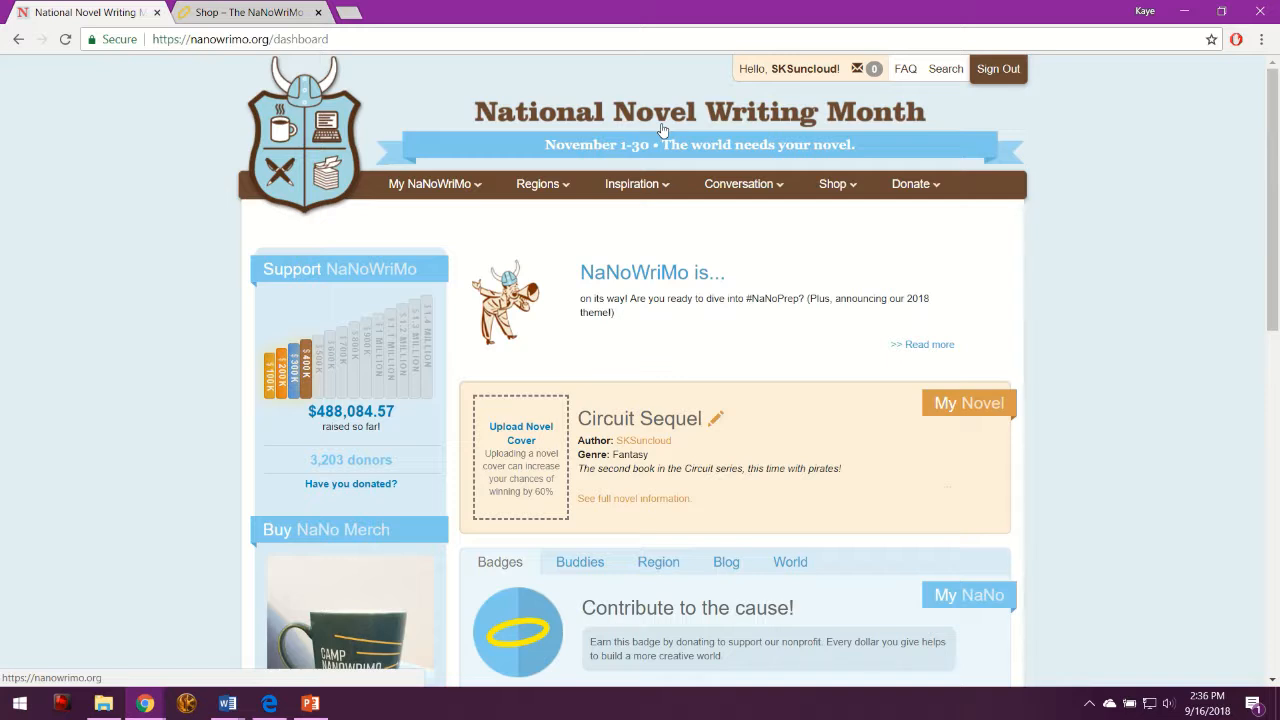
{"action": "mouse_move", "coordinate": [432, 186]}
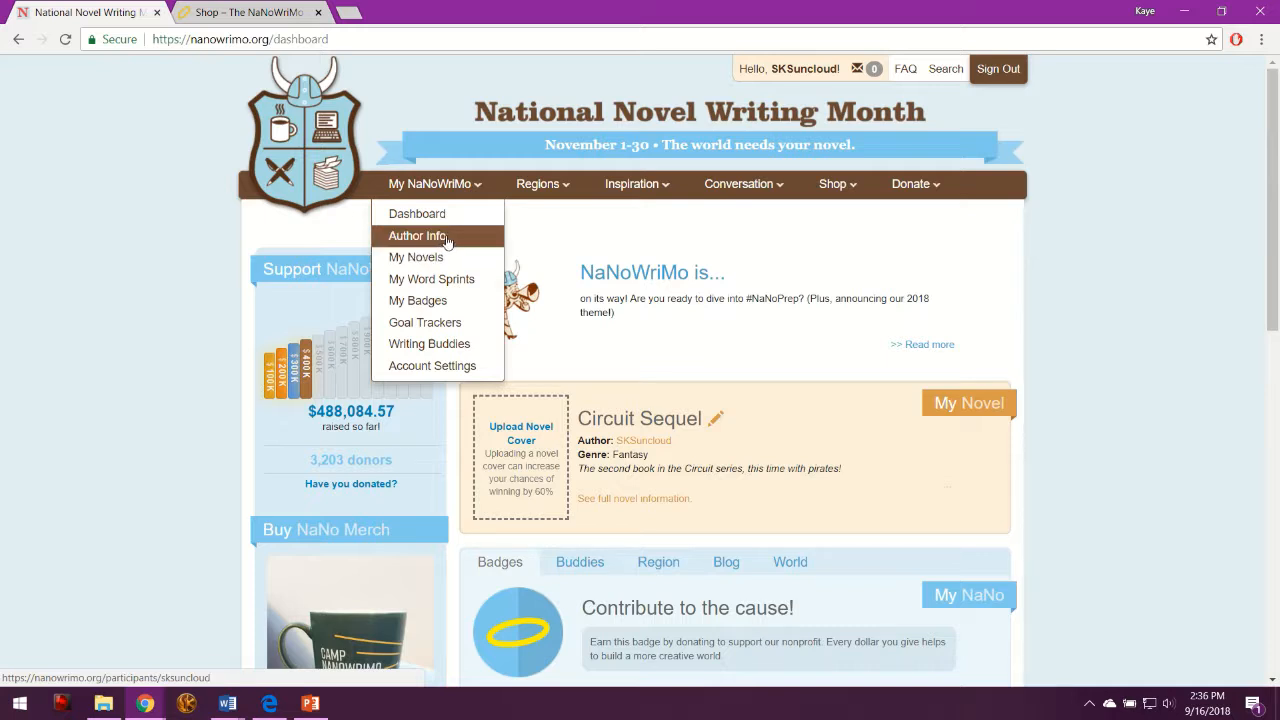
{"action": "left_click", "coordinate": [447, 240]}
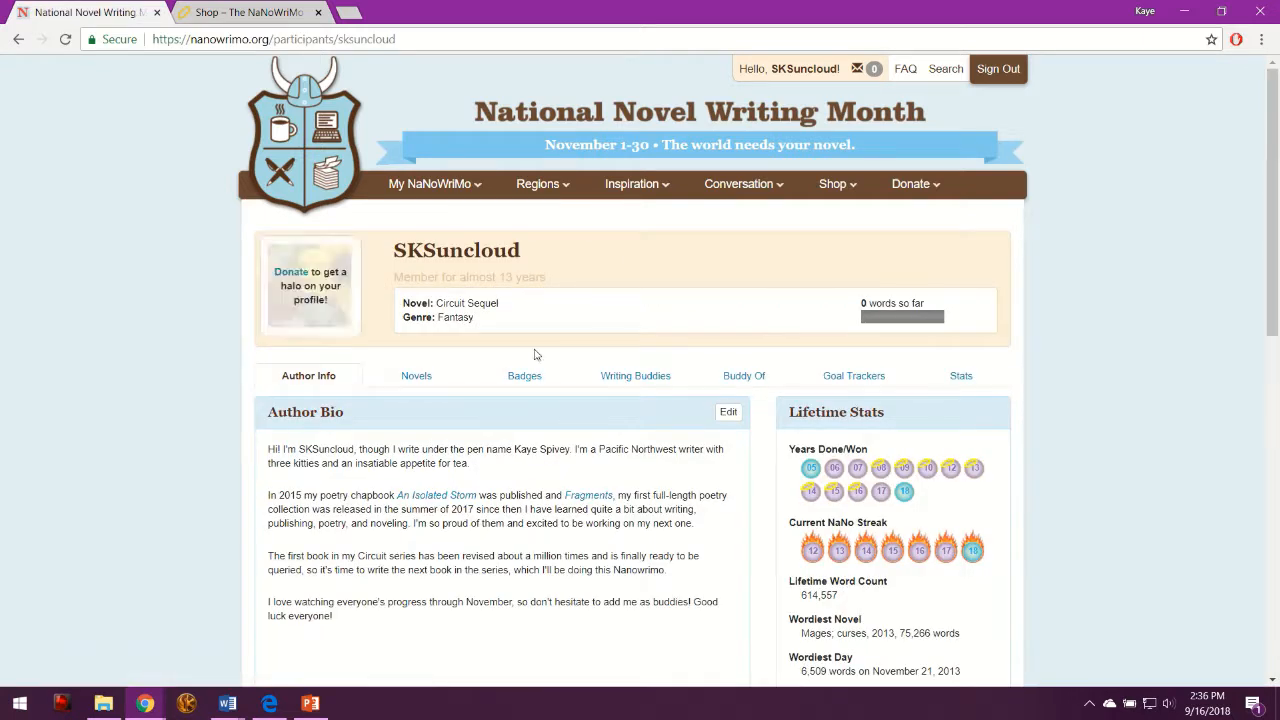
{"action": "left_click", "coordinate": [962, 385]}
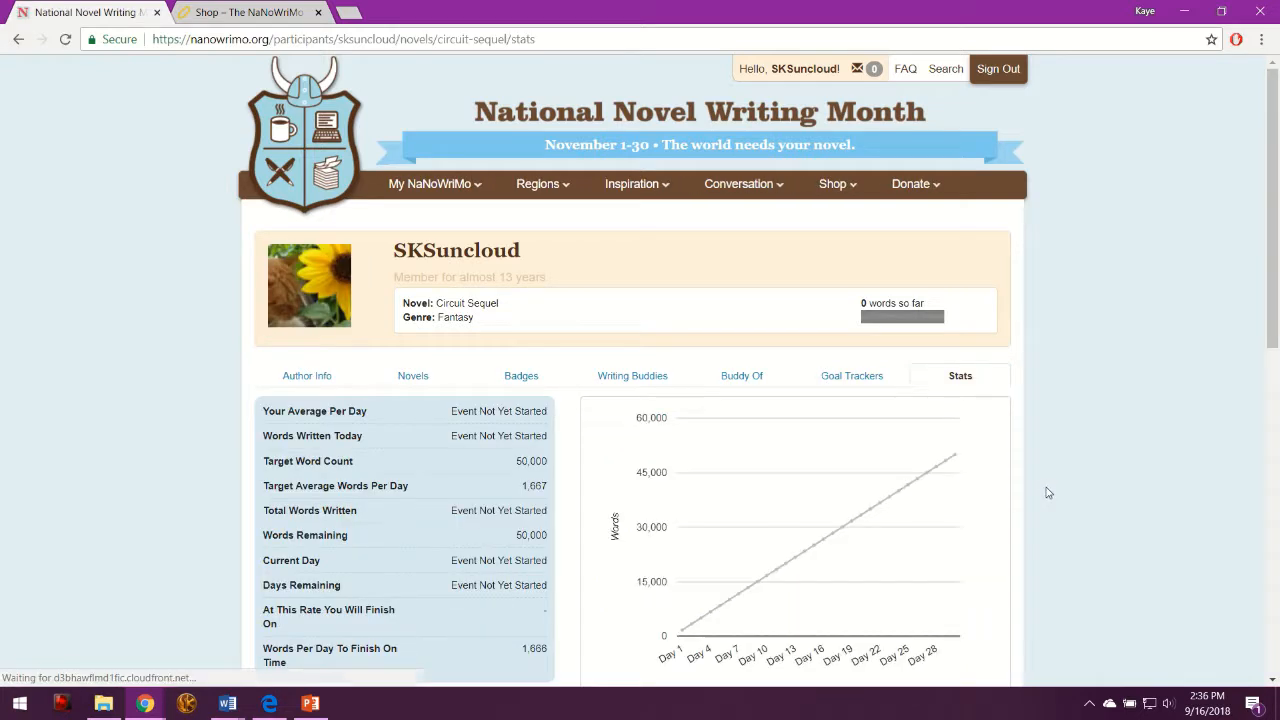
{"action": "scroll", "coordinate": [1048, 492], "scroll_direction": "down", "scroll_amount": 1}
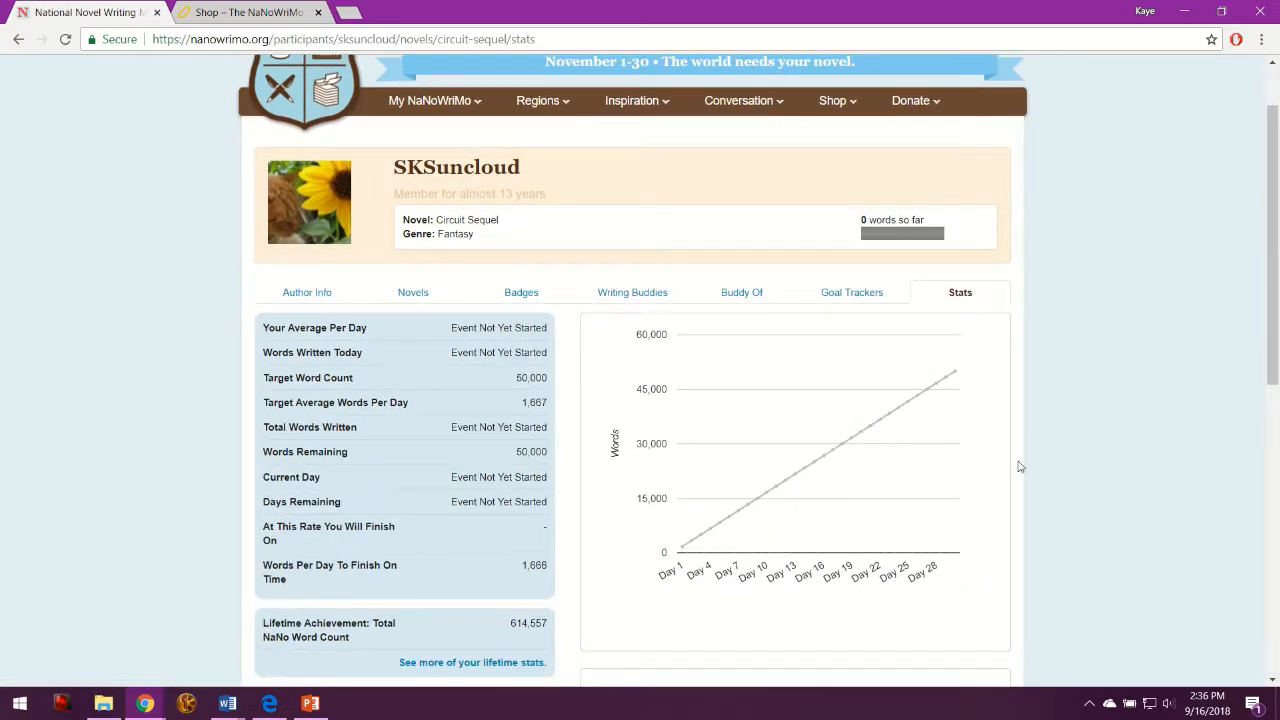
{"action": "scroll", "coordinate": [1025, 462], "scroll_direction": "up", "scroll_amount": 1}
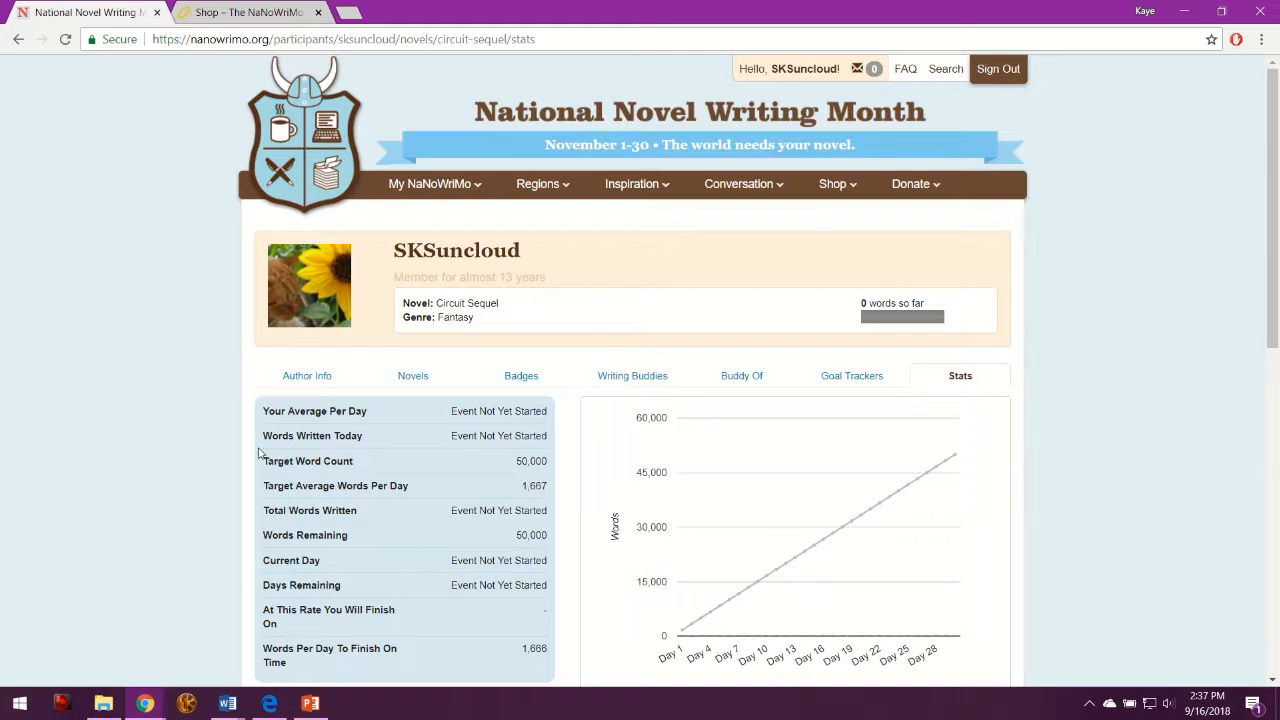
Go back to the profile's Author Info page and review the Author Bio and Lifetime Stats.
{"action": "left_click", "coordinate": [282, 374]}
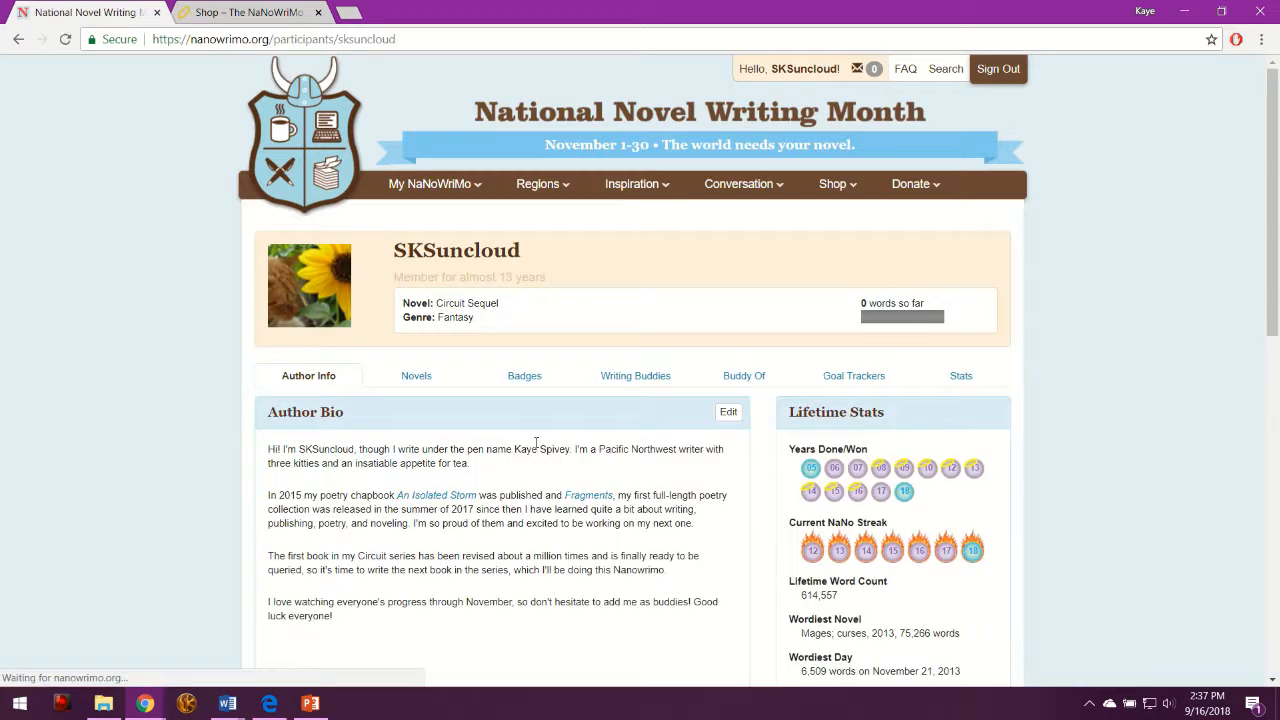
{"action": "scroll", "coordinate": [538, 452], "scroll_direction": "down", "scroll_amount": 2}
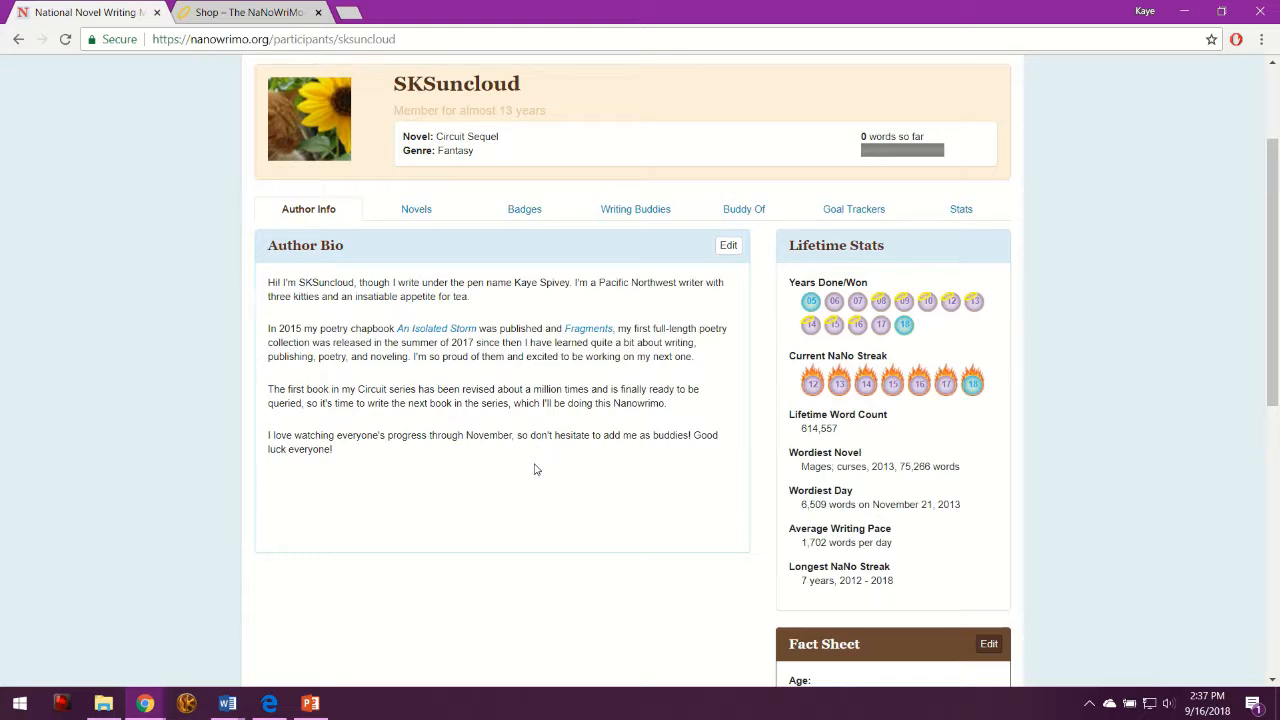
{"action": "mouse_move", "coordinate": [313, 706]}
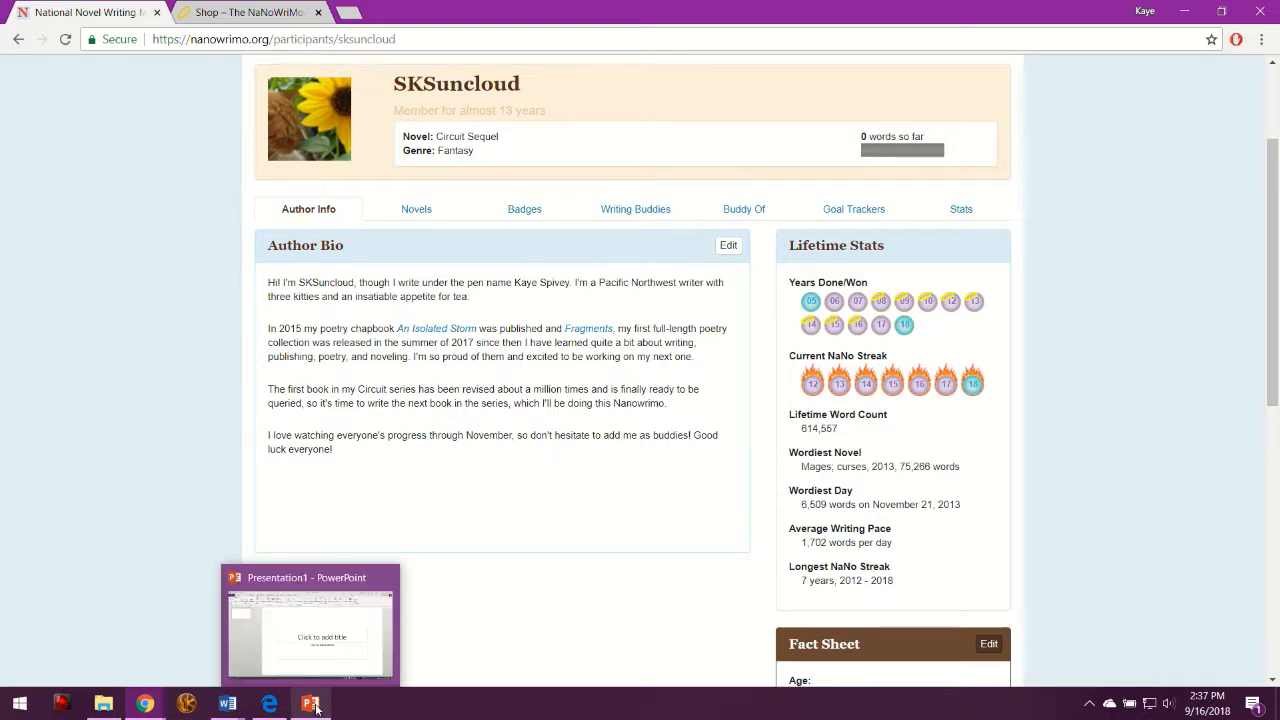